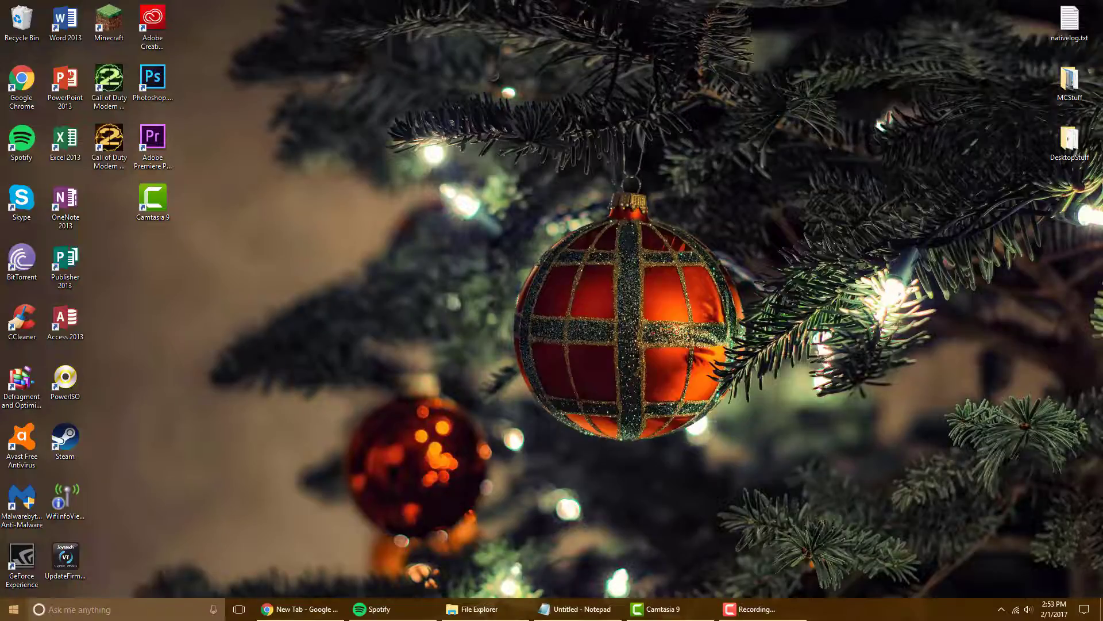
Step: Open the Control Panel's list of programs to uninstall and look through the installed programs
{"action": "left_click", "coordinate": [14, 608]}
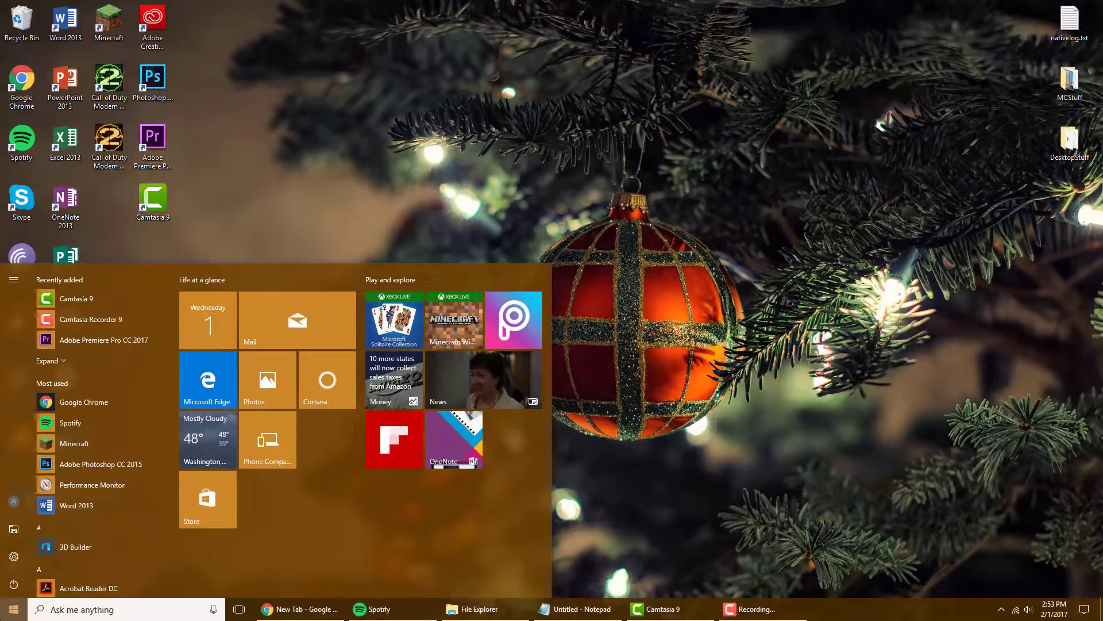
{"action": "type", "text": "control"}
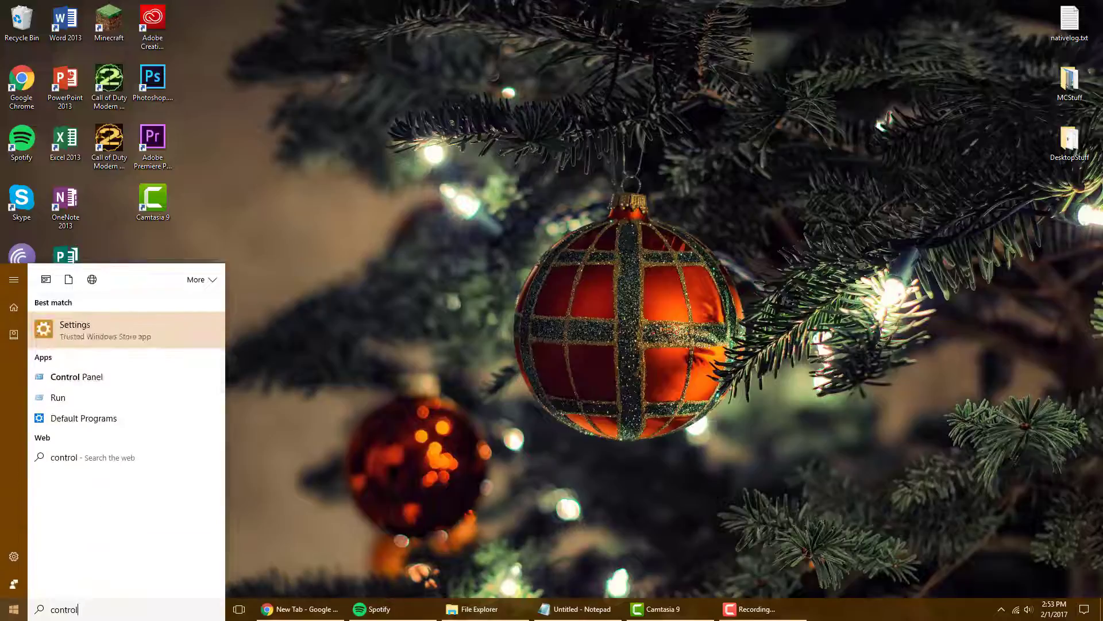
{"action": "key", "text": "Return"}
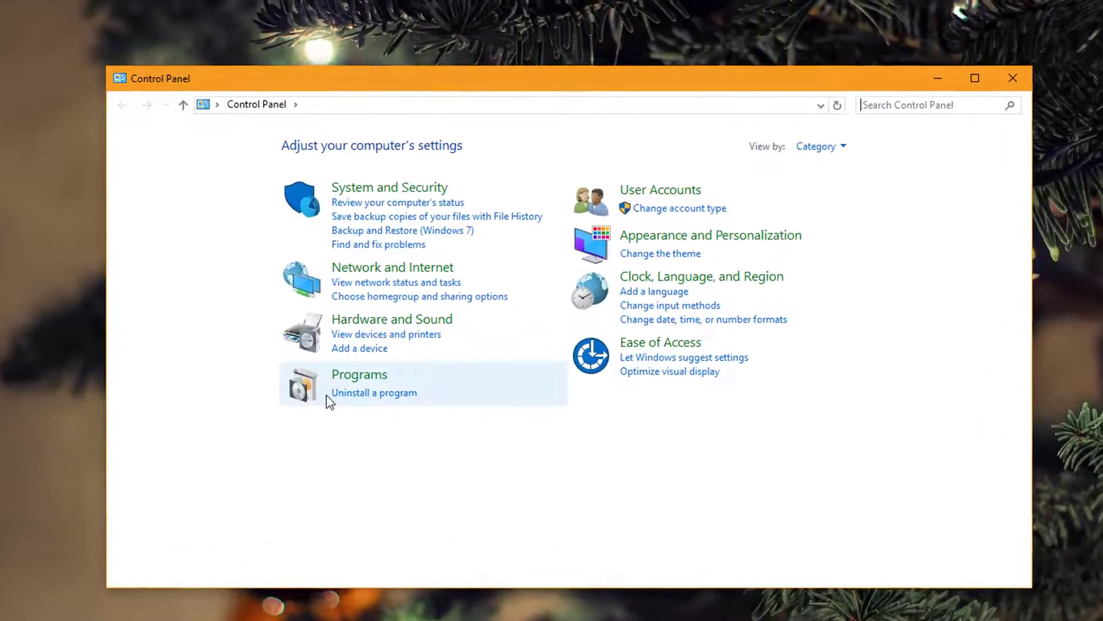
{"action": "left_click", "coordinate": [349, 396]}
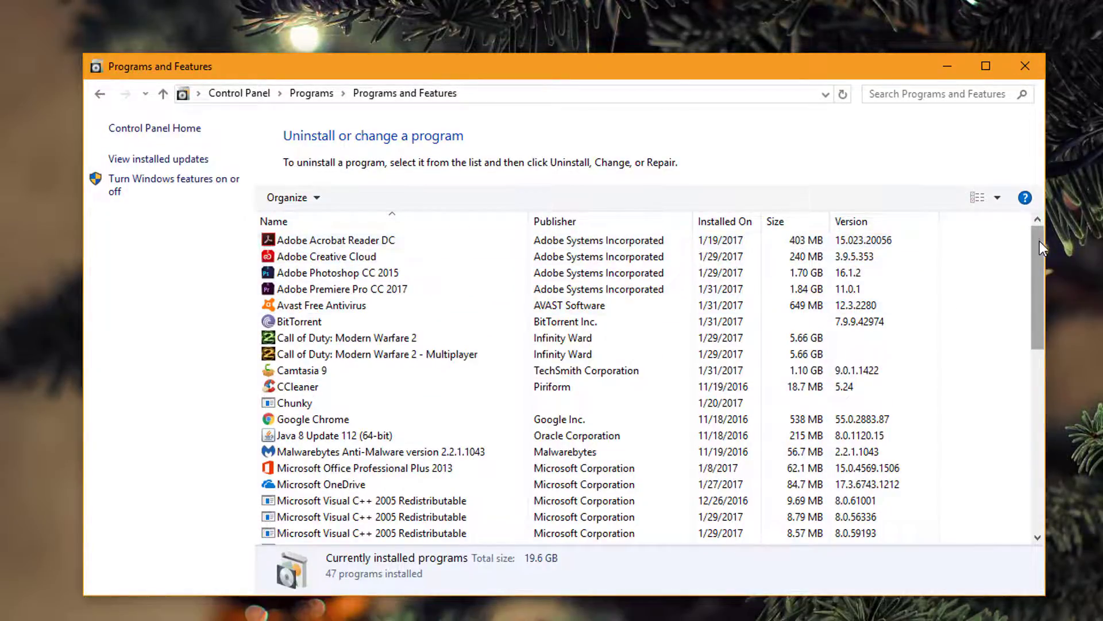
{"action": "mouse_move", "coordinate": [1039, 240]}
{"action": "left_mouse_down"}
{"action": "mouse_move", "coordinate": [1032, 337]}
{"action": "mouse_move", "coordinate": [1043, 440]}
{"action": "mouse_move", "coordinate": [1030, 238]}
{"action": "left_mouse_up"}
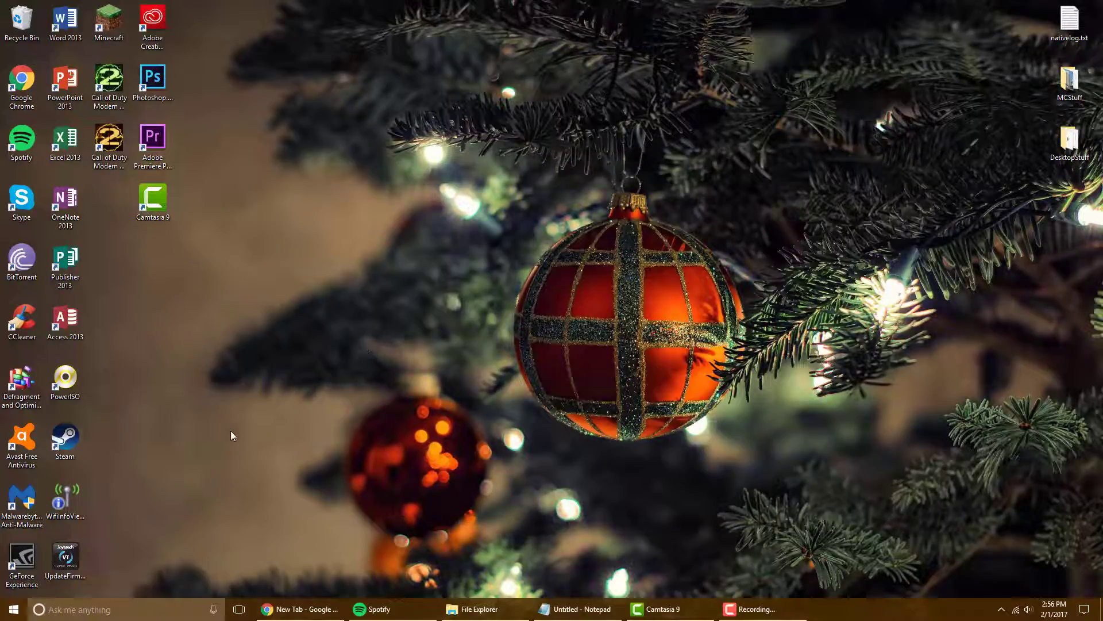
Step: Search Windows for "defrag" and open Defragment and Optimize Drives
{"action": "left_click", "coordinate": [14, 609]}
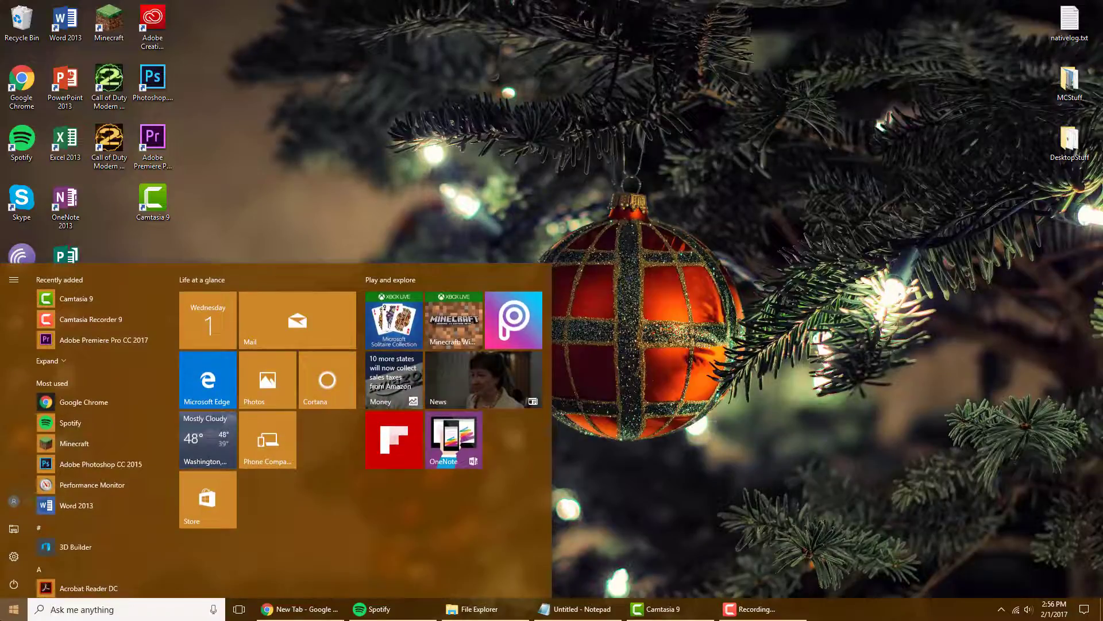
{"action": "type", "text": "defr"}
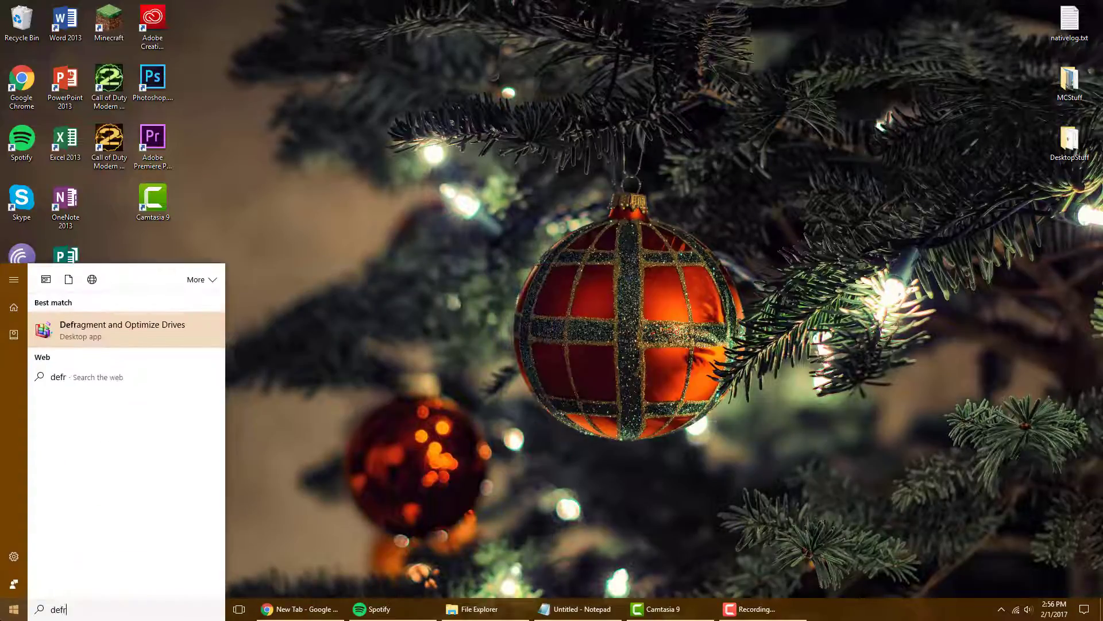
{"action": "type", "text": "ag"}
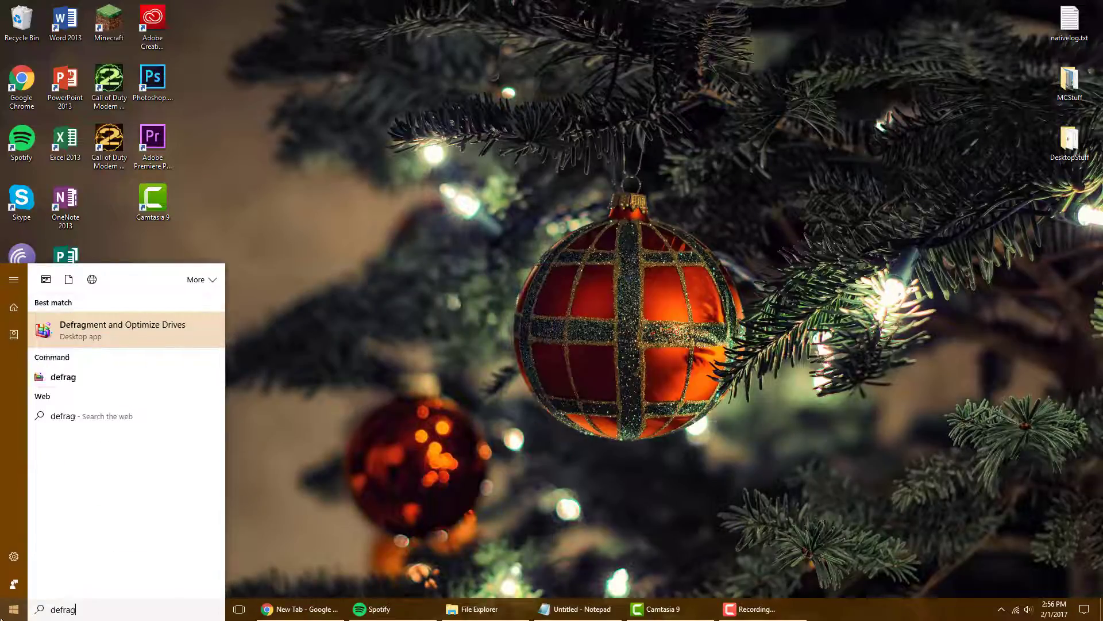
{"action": "left_click", "coordinate": [102, 332]}
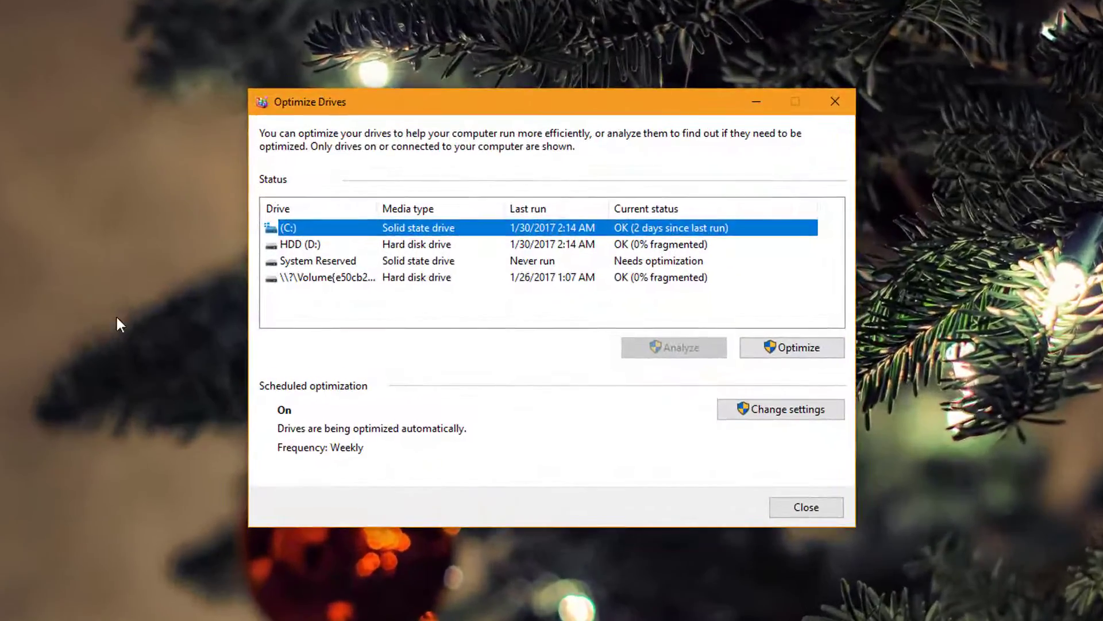
Step: Optimize the C: solid state drive and close the Optimize Drives window
{"action": "left_click", "coordinate": [304, 246]}
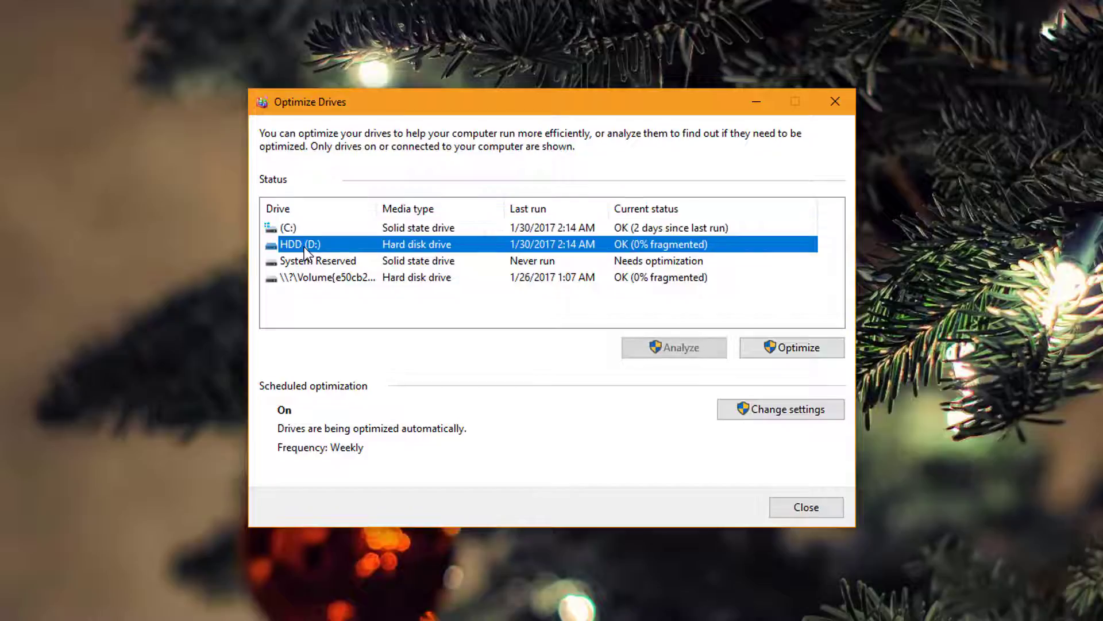
{"action": "left_click", "coordinate": [391, 229]}
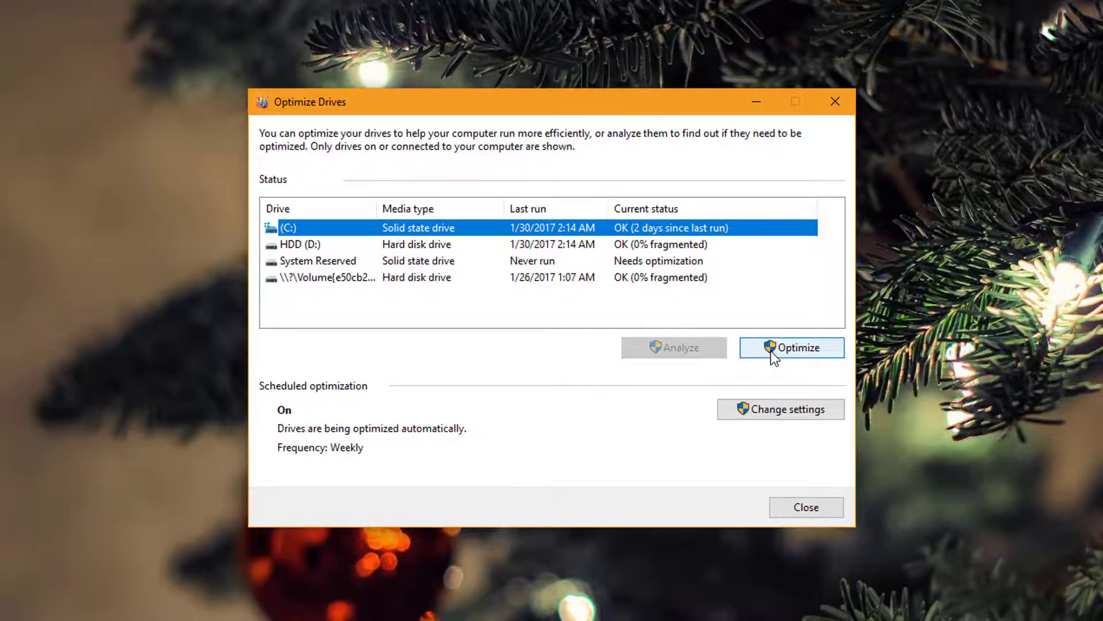
{"action": "left_click", "coordinate": [772, 348]}
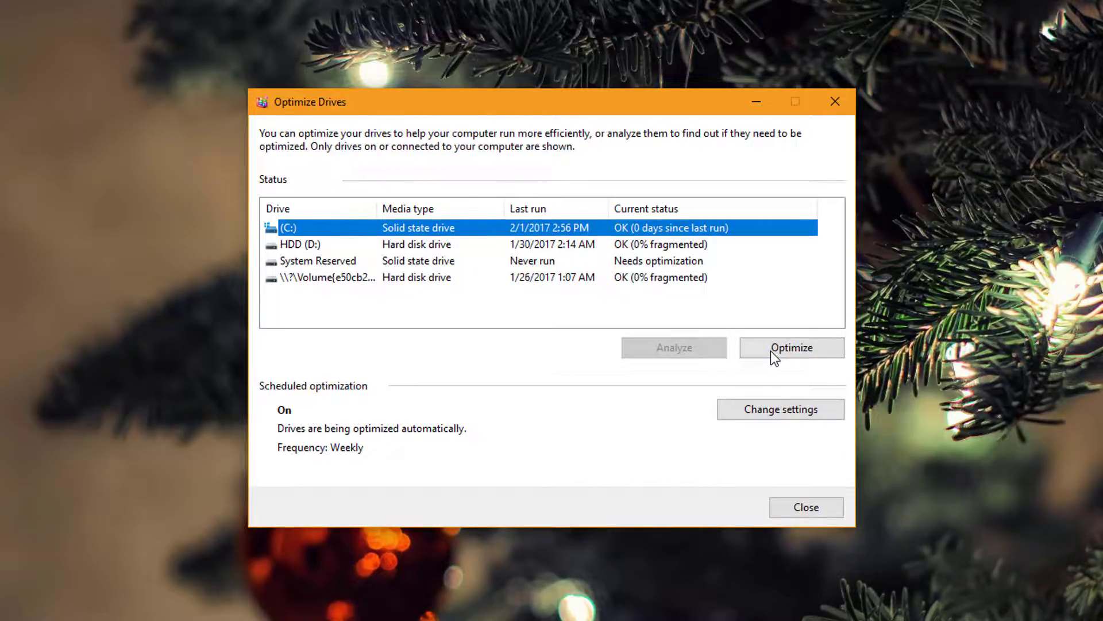
{"action": "key", "text": "Down"}
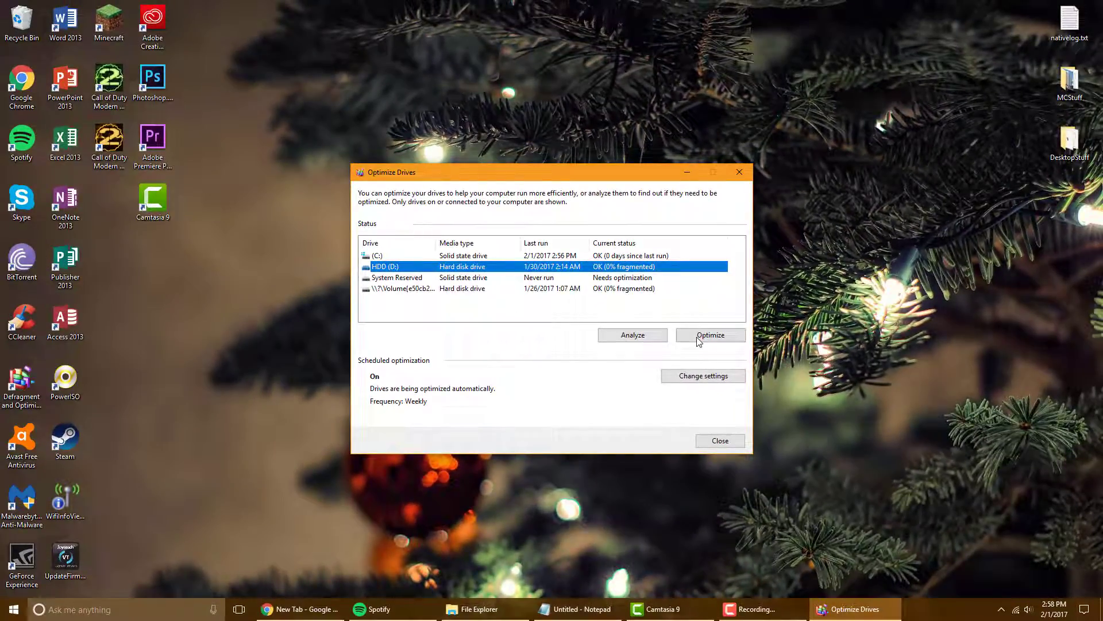
{"action": "left_click", "coordinate": [739, 172]}
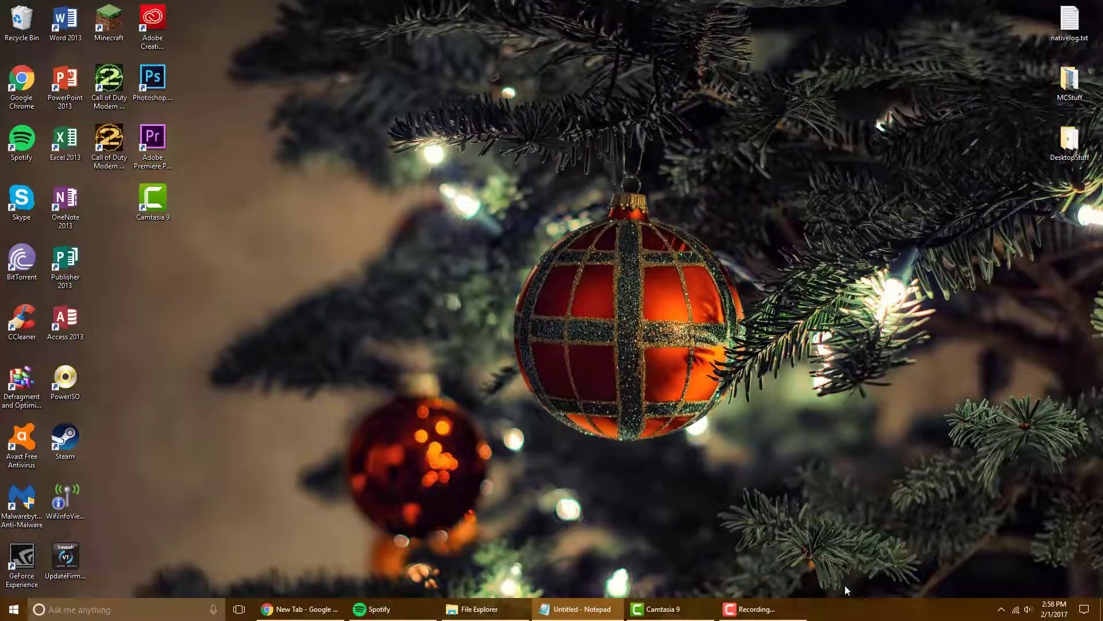
Step: Open Task Manager and examine which startup programs are enabled or disabled by sorting them by status
{"action": "right_click", "coordinate": [858, 614]}
{"action": "left_click", "coordinate": [890, 554]}
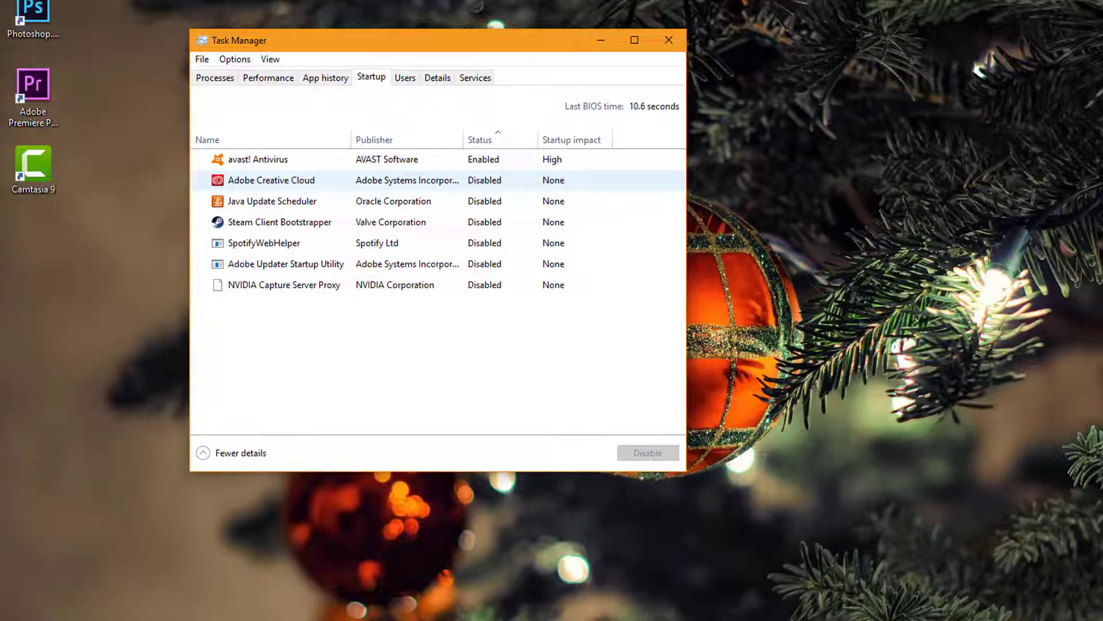
{"action": "left_click", "coordinate": [271, 179]}
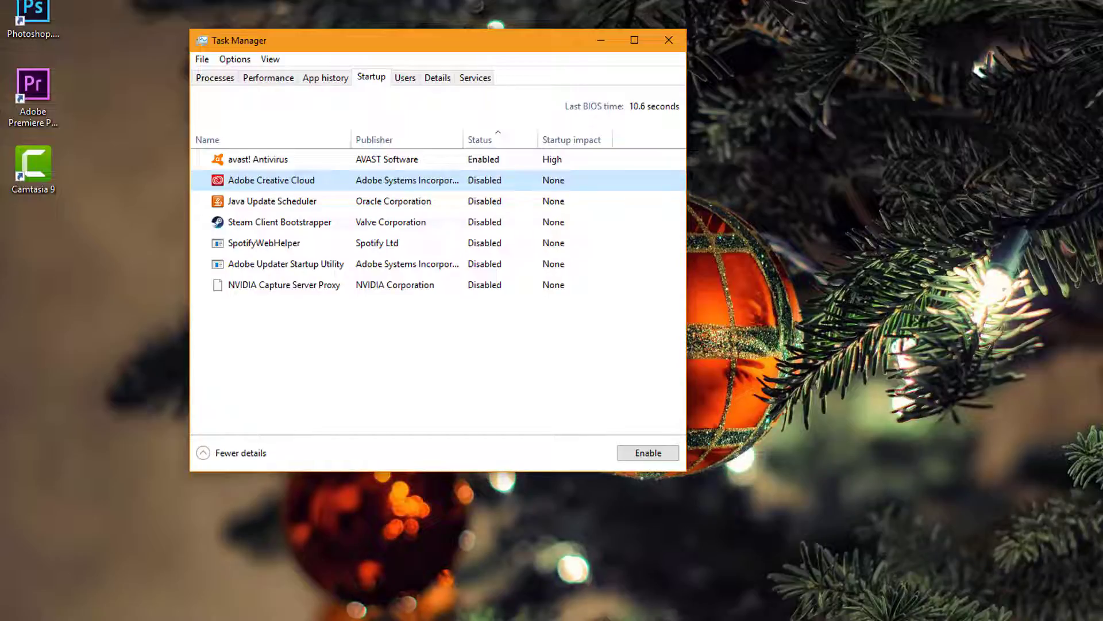
{"action": "left_click", "coordinate": [486, 139]}
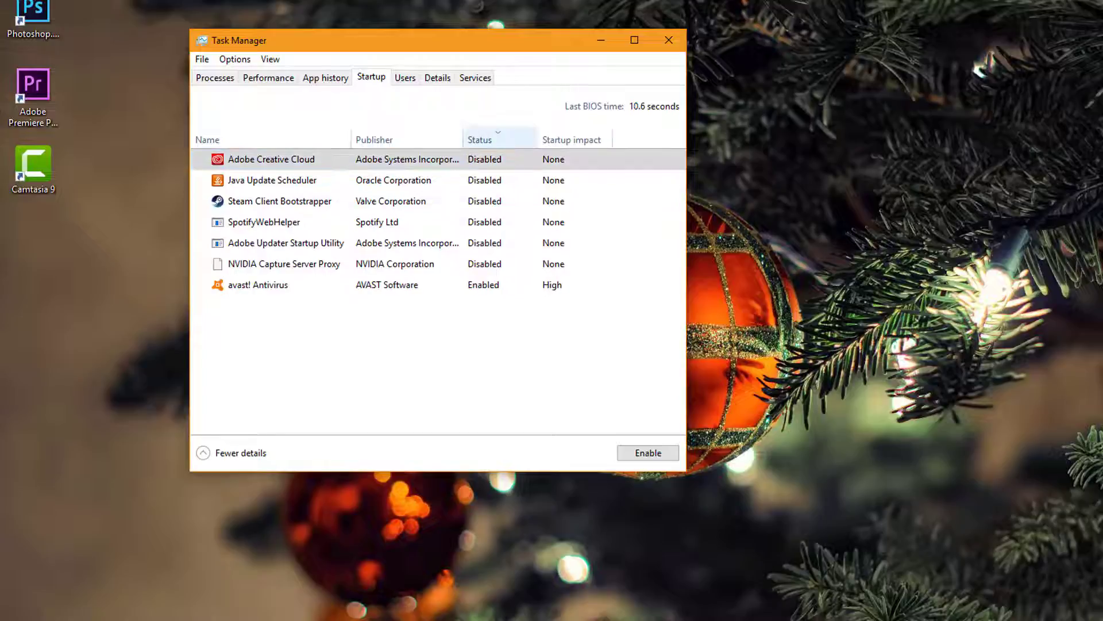
{"action": "left_click", "coordinate": [486, 139]}
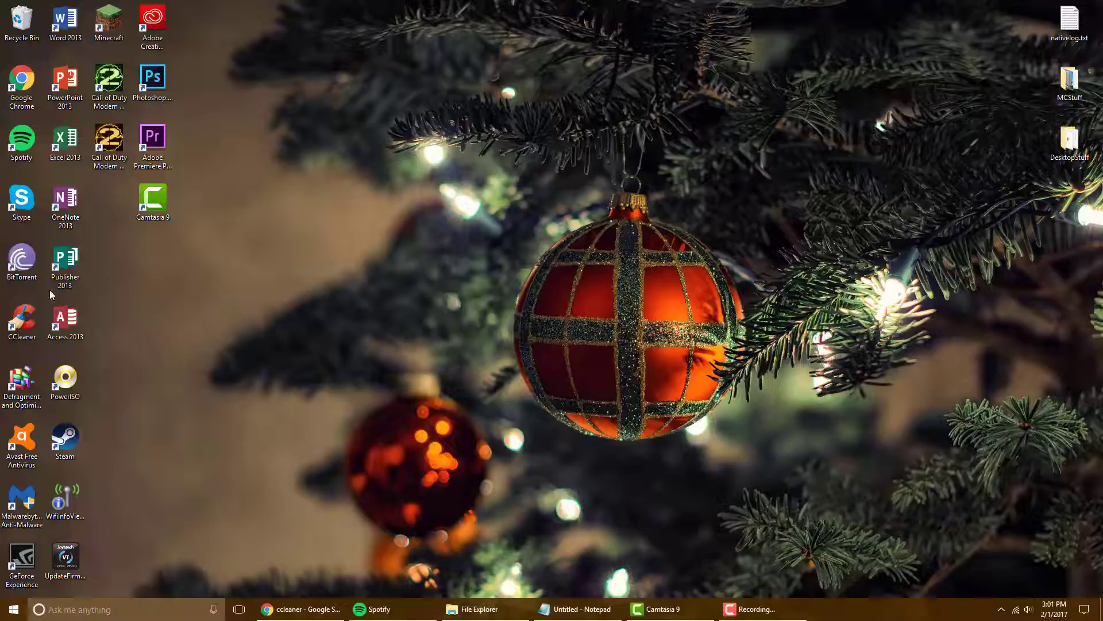
Step: Switch to CCleaner and review the Windows items ticked for cleaning, down to the System and Advanced sections
{"action": "double_click", "coordinate": [24, 318]}
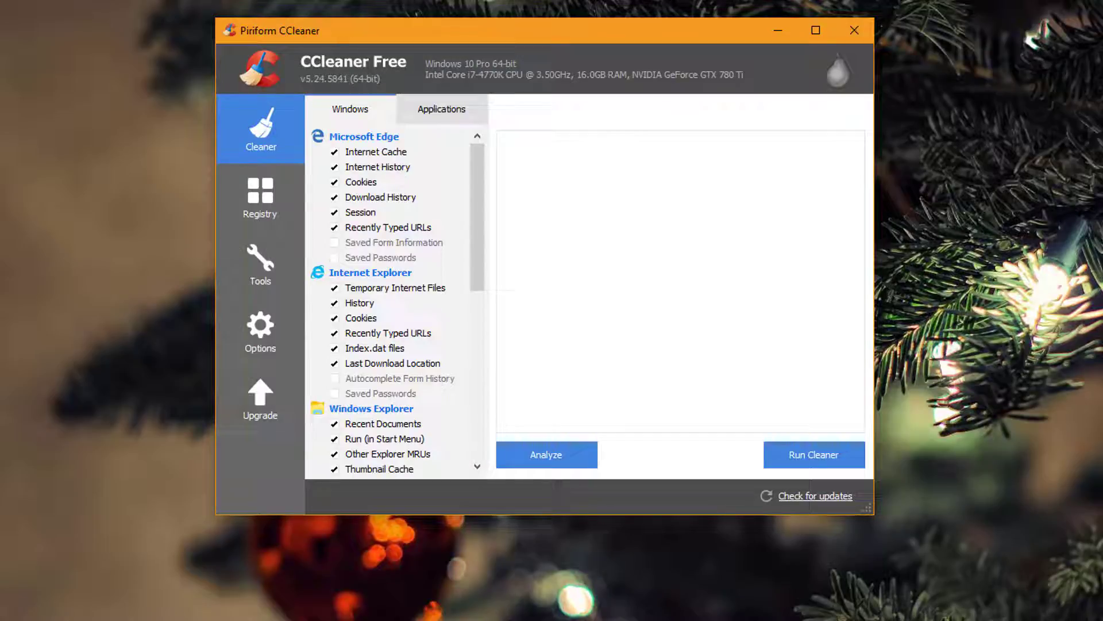
{"action": "left_click_drag", "start_coordinate": [477, 217], "coordinate": [477, 331]}
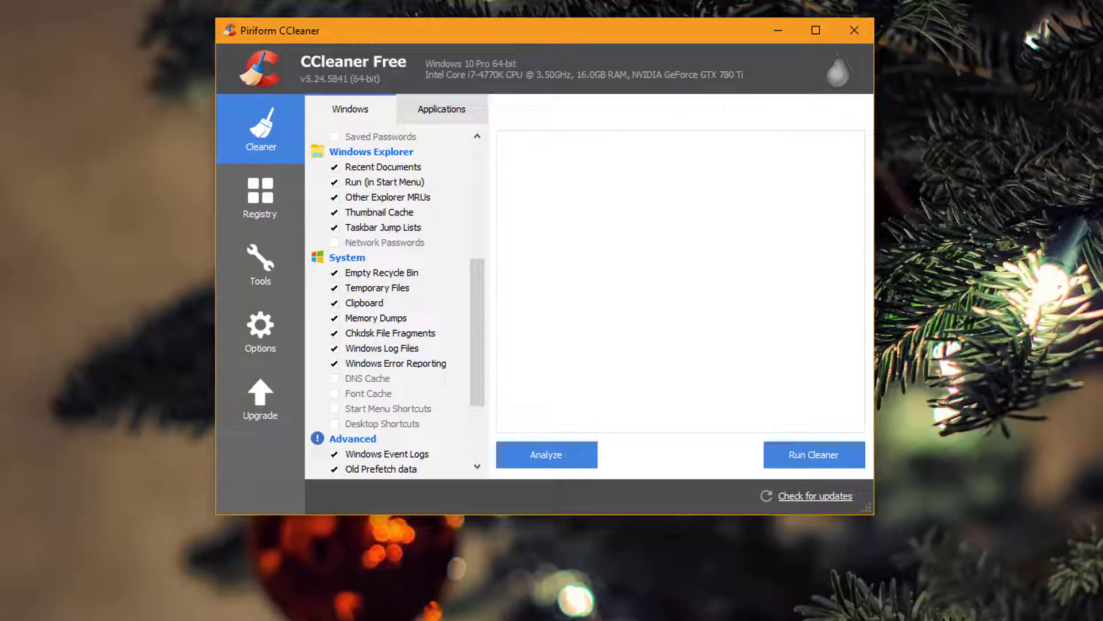
{"action": "left_click_drag", "start_coordinate": [476, 332], "coordinate": [477, 387]}
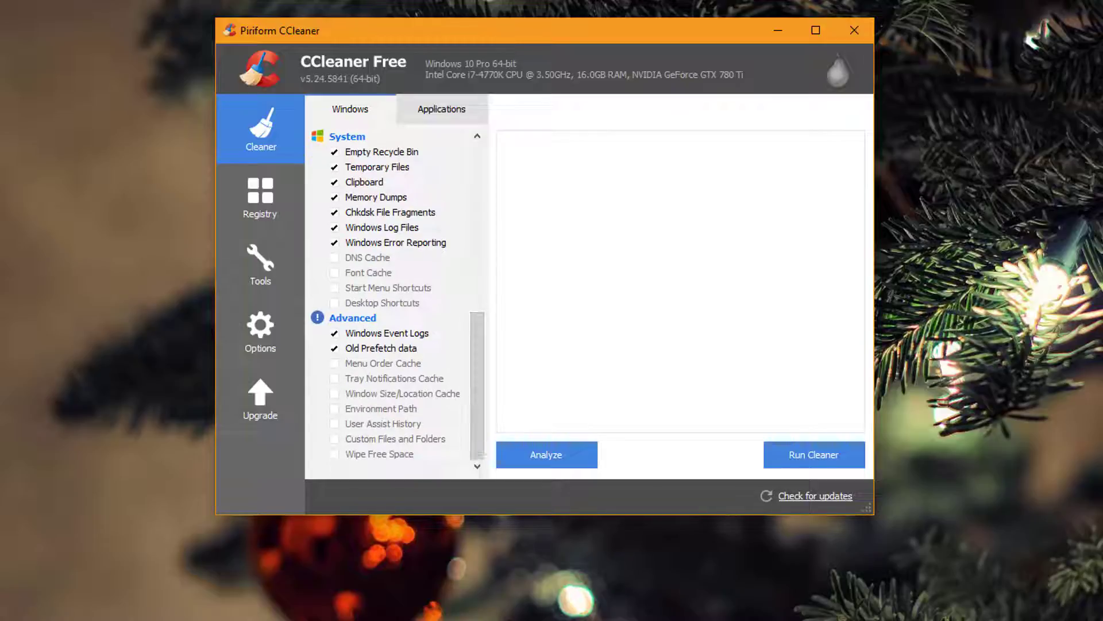
Step: Check the application items to clean, and run the cleaner without closing Windows Explorer
{"action": "left_click", "coordinate": [442, 109]}
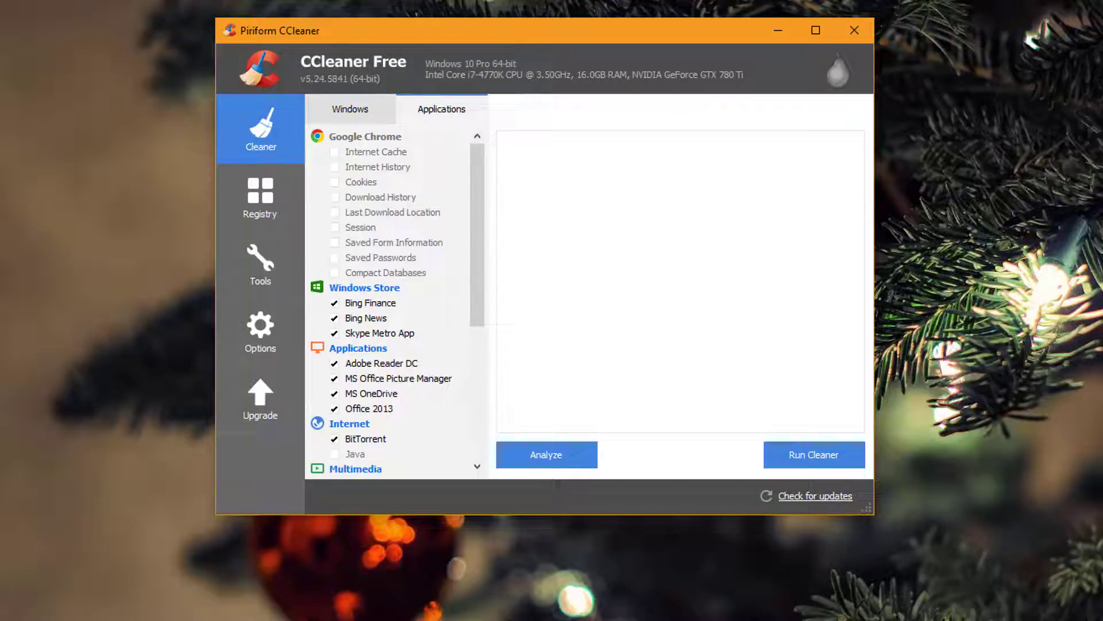
{"action": "mouse_move", "coordinate": [477, 229]}
{"action": "left_mouse_down"}
{"action": "mouse_move", "coordinate": [477, 364]}
{"action": "mouse_move", "coordinate": [477, 230]}
{"action": "left_mouse_up"}
{"action": "left_click", "coordinate": [813, 455]}
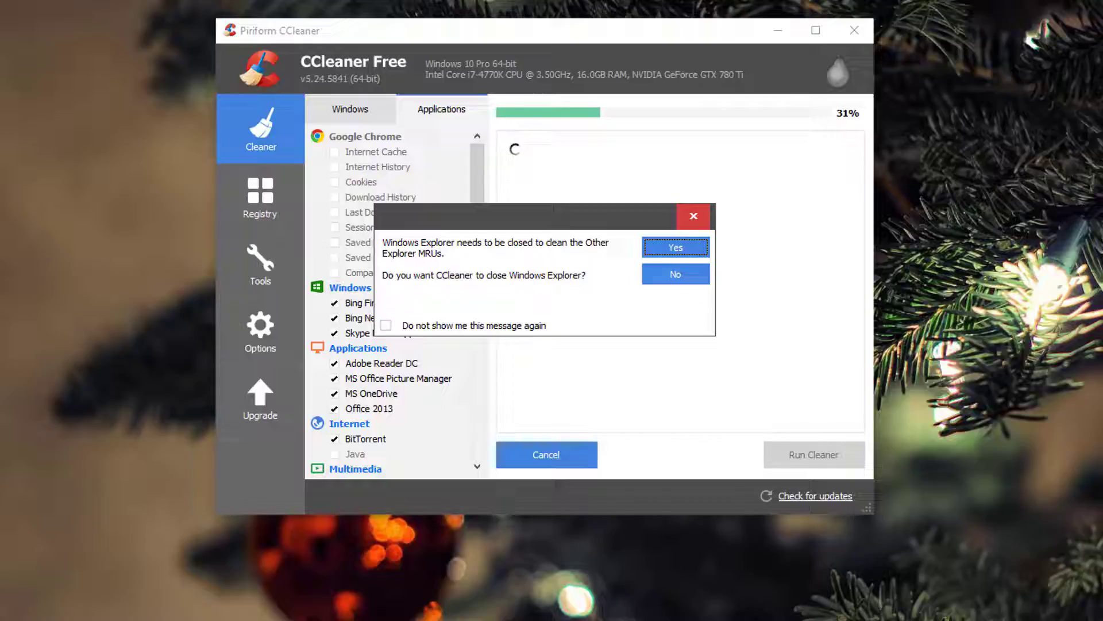
{"action": "left_click", "coordinate": [675, 274]}
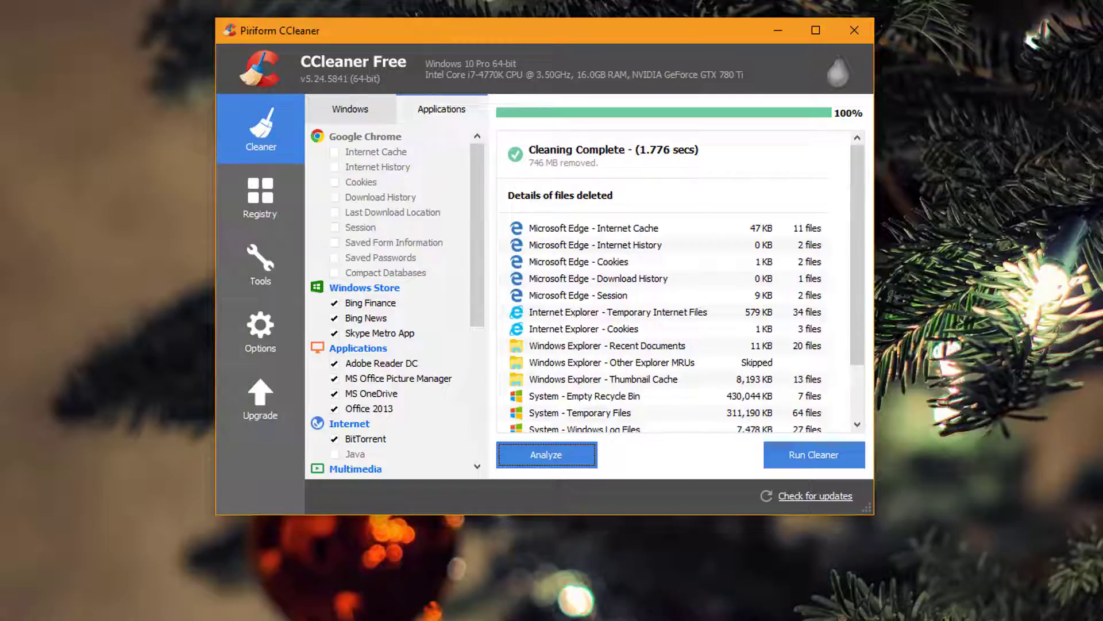
Step: Scan the registry for issues and fix all selected issues without backing up the registry changes
{"action": "left_click", "coordinate": [260, 197]}
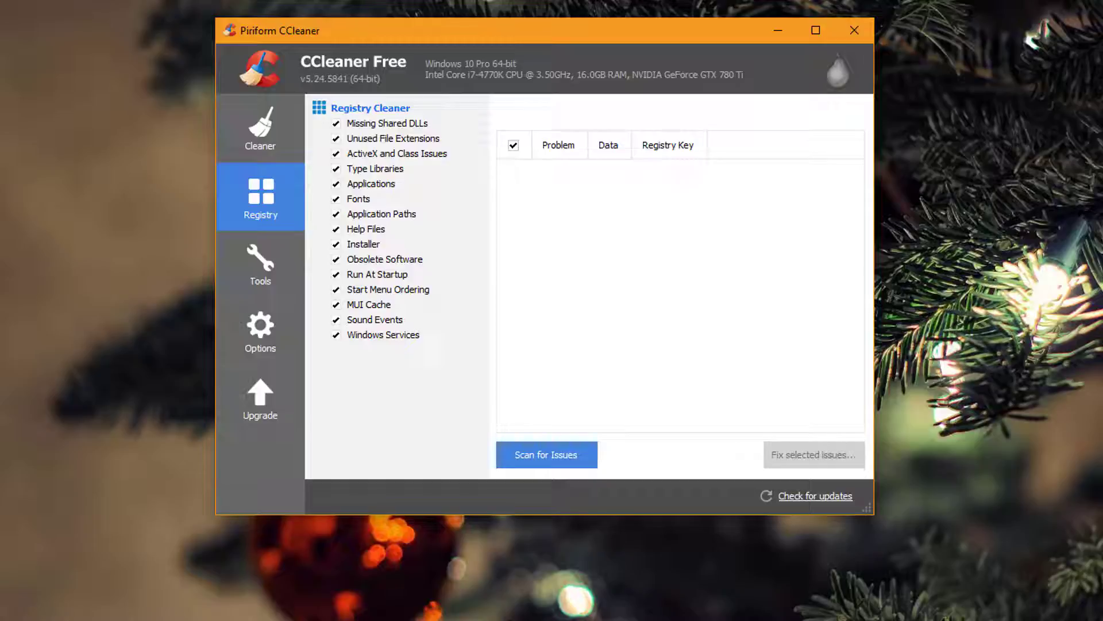
{"action": "left_click", "coordinate": [546, 454]}
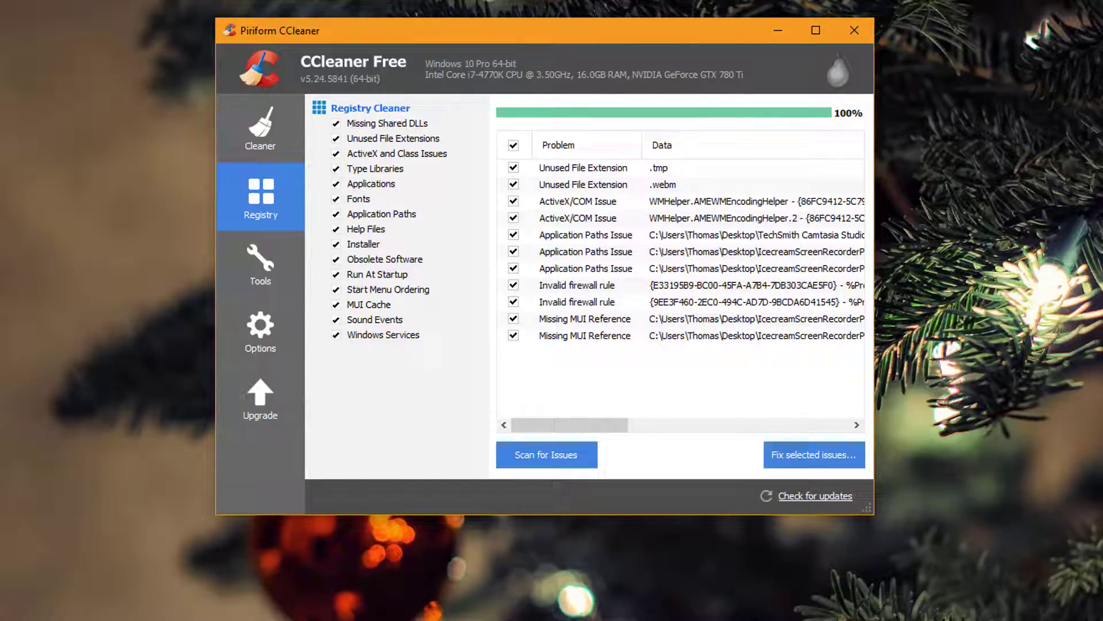
{"action": "left_click", "coordinate": [814, 454]}
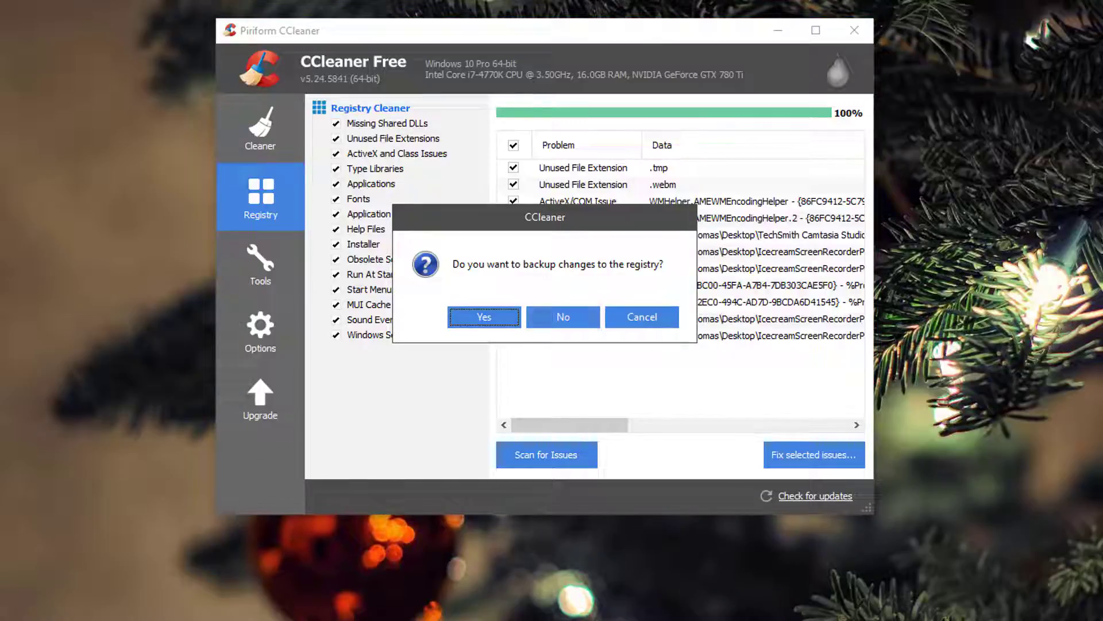
{"action": "left_click", "coordinate": [563, 317]}
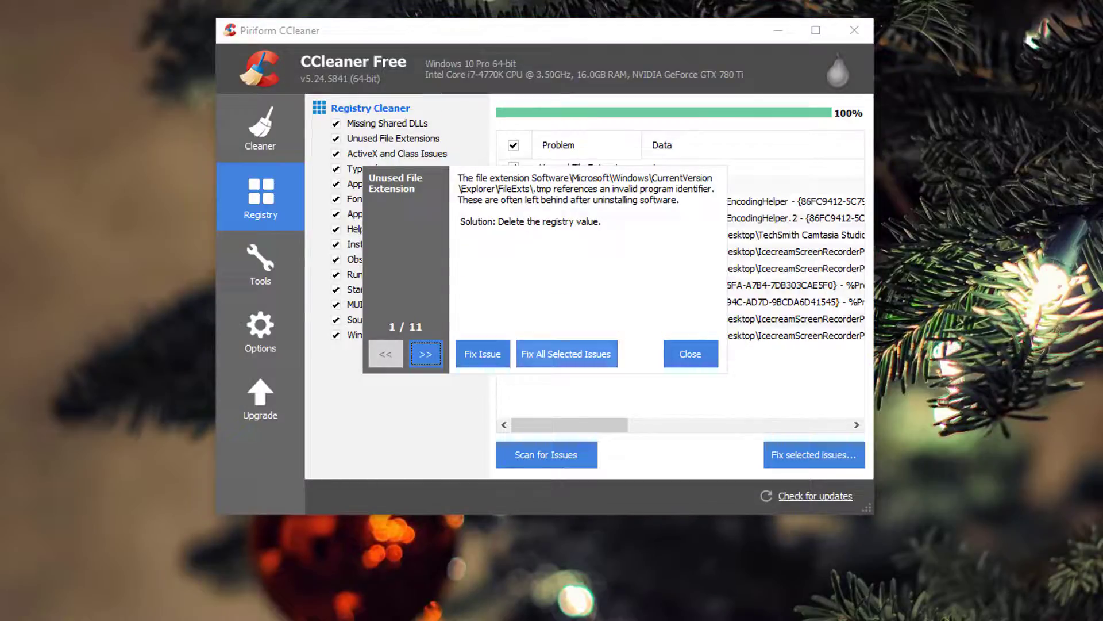
{"action": "left_click", "coordinate": [566, 354]}
{"action": "left_click", "coordinate": [690, 354]}
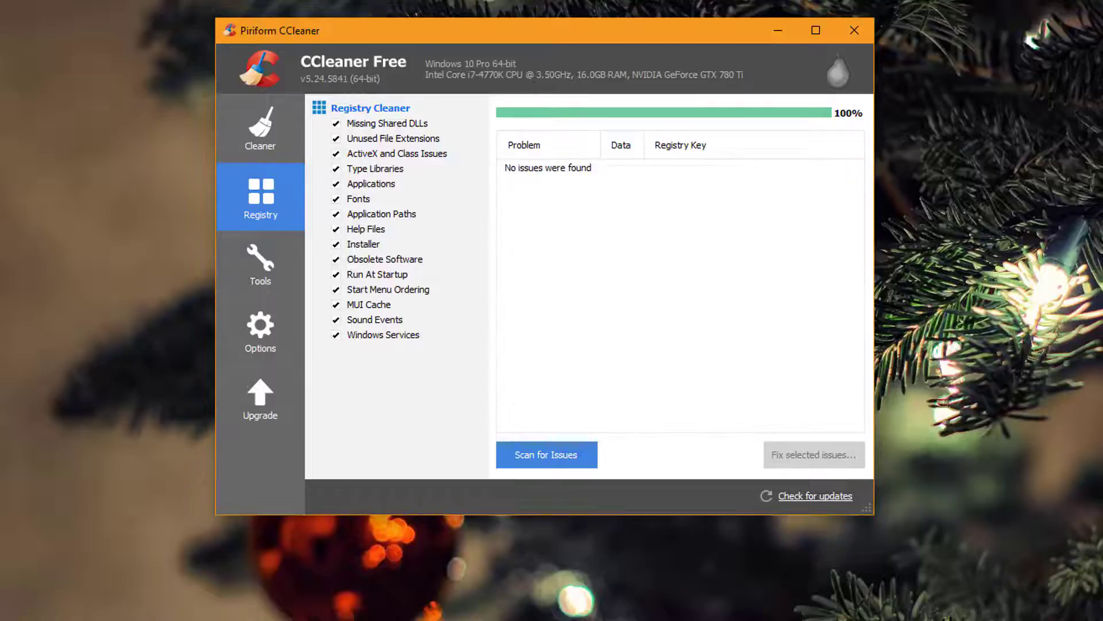
Step: Browse CCleaner's list of removable programs, selecting Alarms & Clock and Weather as examples
{"action": "left_click", "coordinate": [260, 263]}
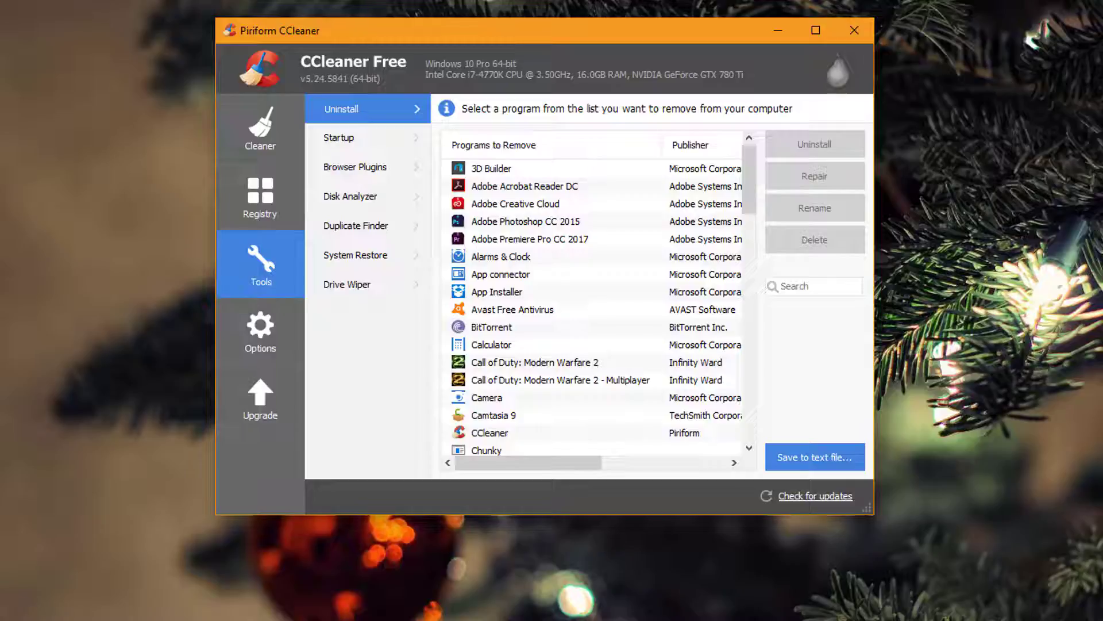
{"action": "left_click", "coordinate": [501, 256]}
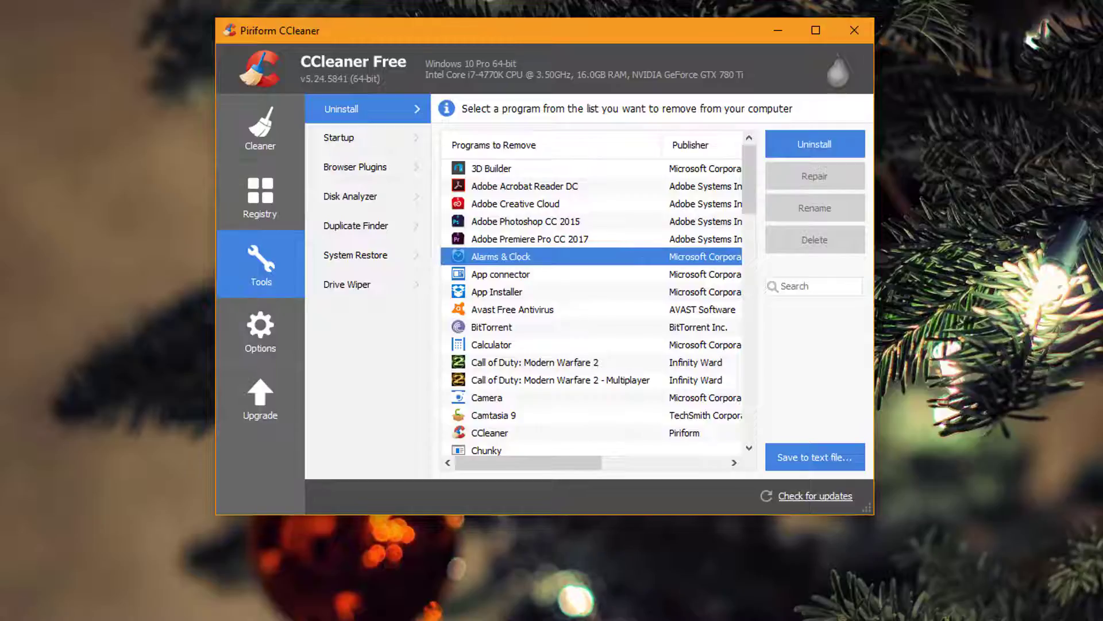
{"action": "scroll", "coordinate": [592, 305], "scroll_direction": "down", "scroll_amount": 15}
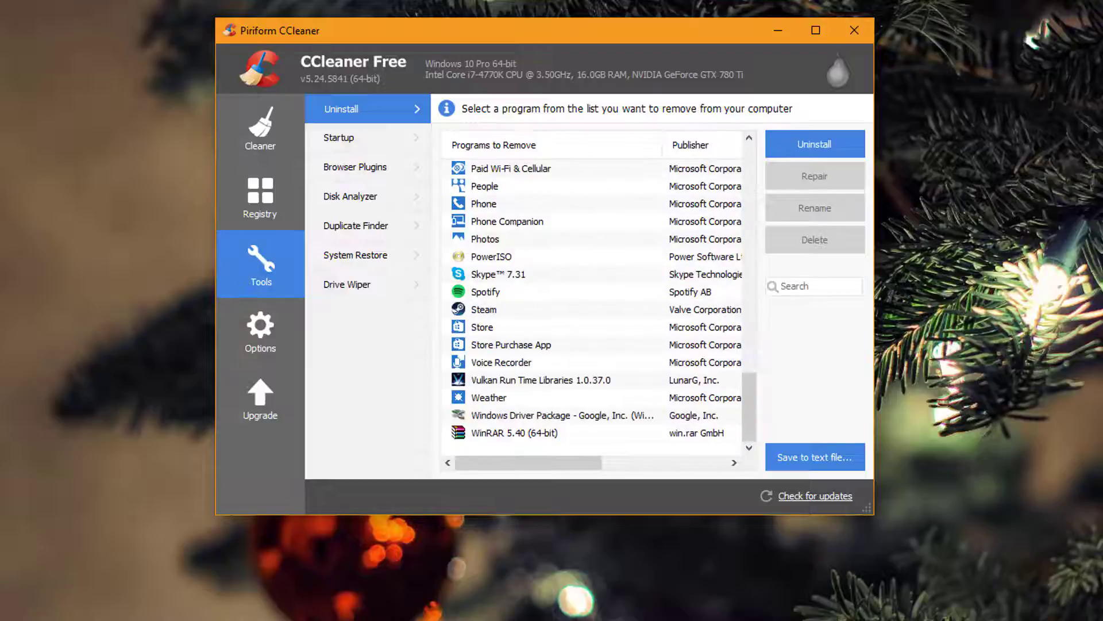
{"action": "left_click", "coordinate": [489, 397]}
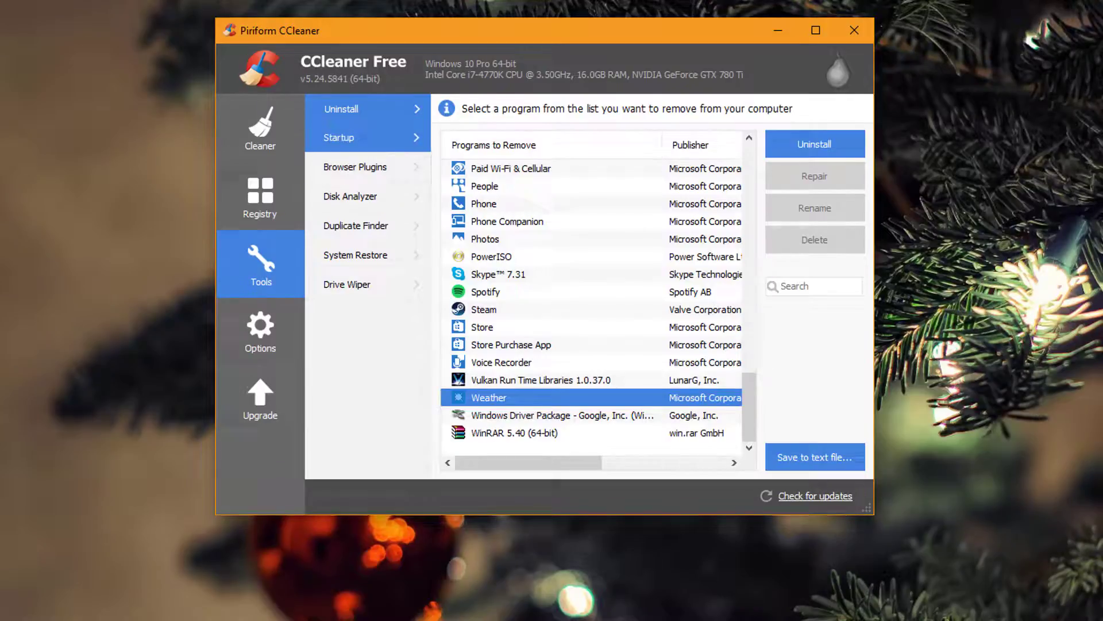
Step: Review the Windows startup programs, selecting AvastUI.exe as an example, and look over the Internet Explorer browser plugins
{"action": "left_click", "coordinate": [339, 138]}
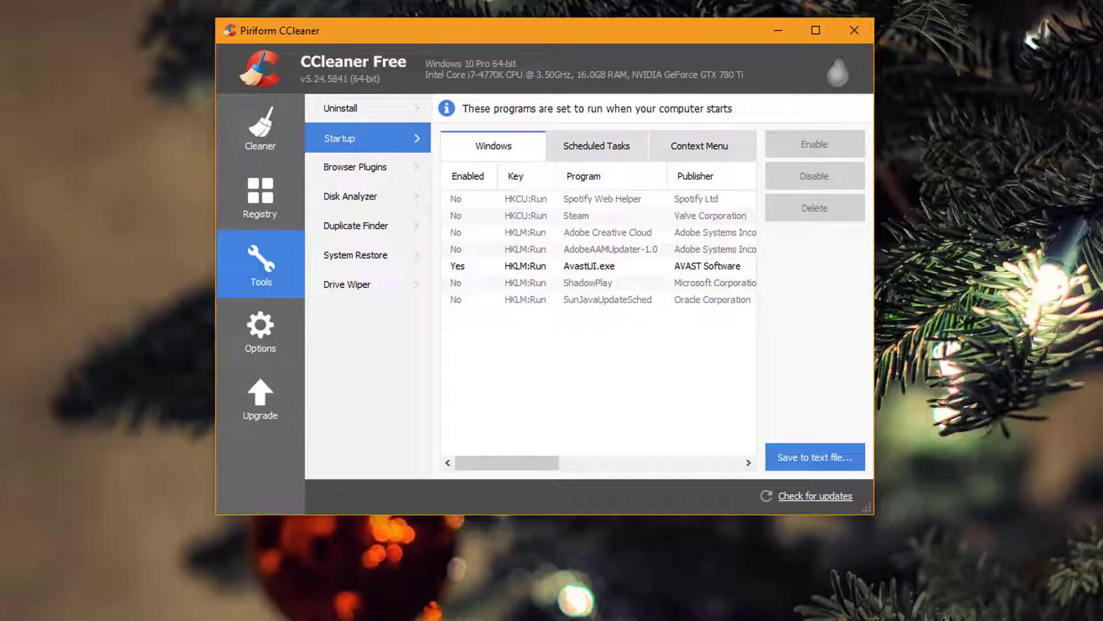
{"action": "left_click", "coordinate": [589, 266]}
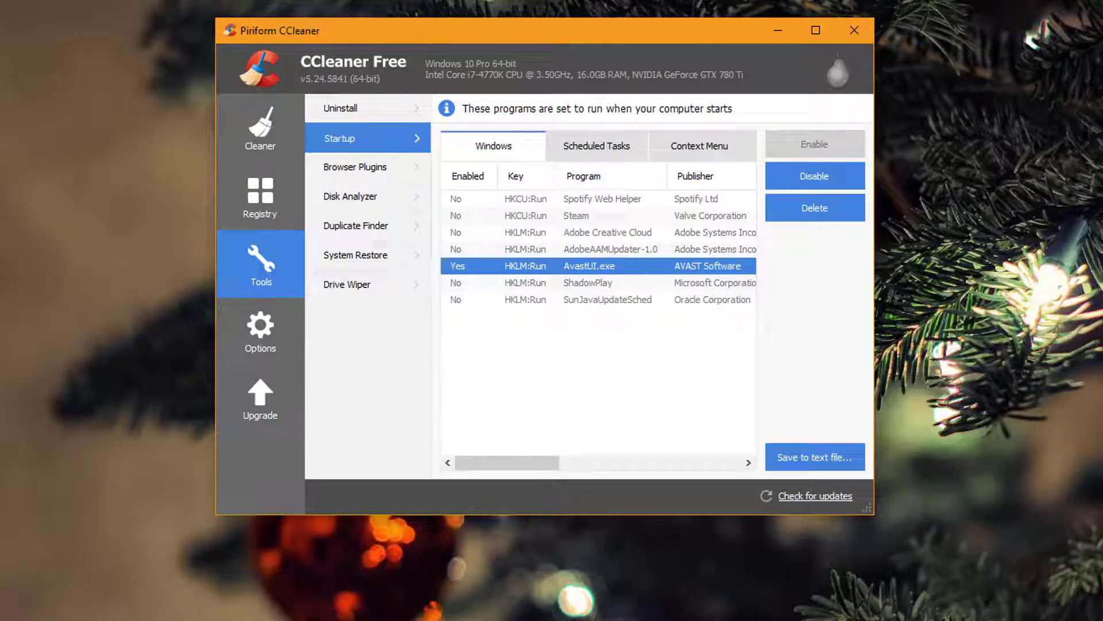
{"action": "left_click", "coordinate": [356, 167]}
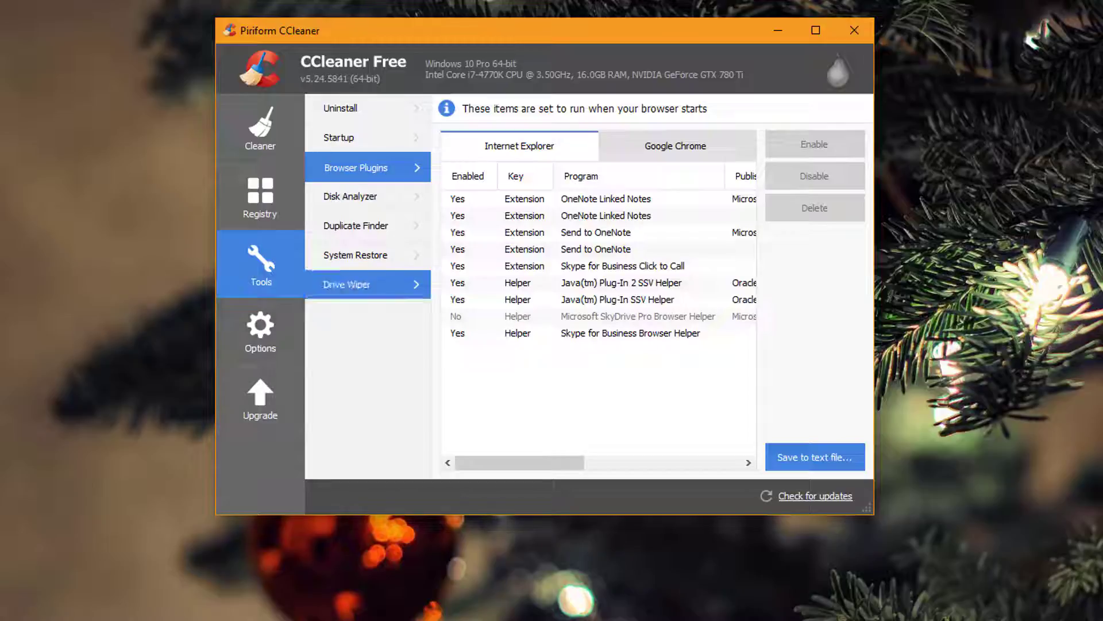
Step: Check the monitoring options of CCleaner and close the program
{"action": "left_click", "coordinate": [260, 331]}
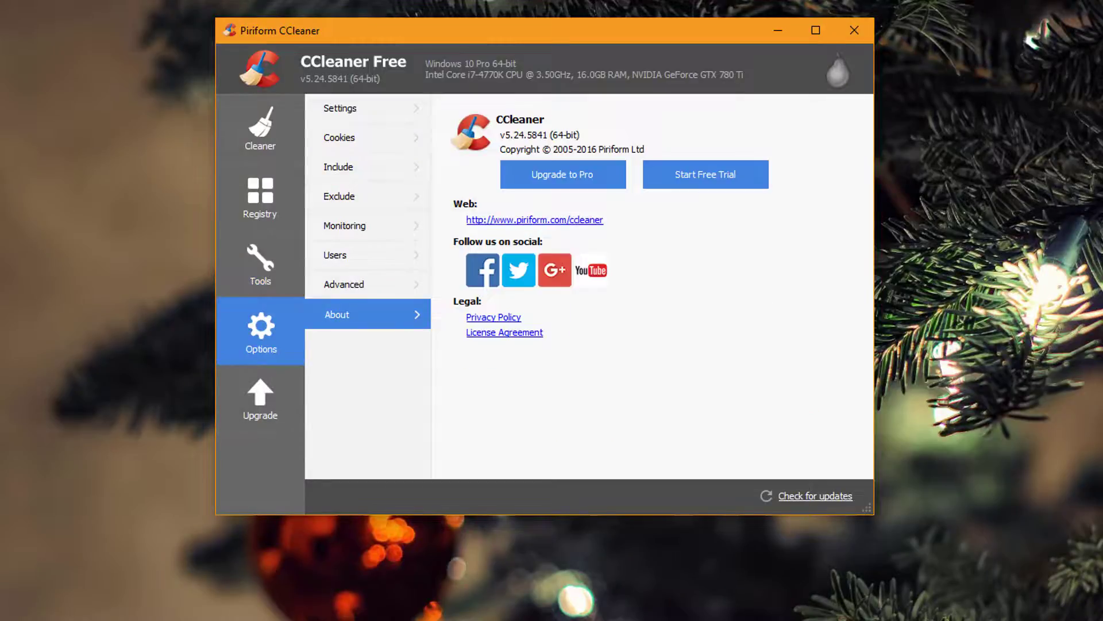
{"action": "left_click", "coordinate": [367, 226]}
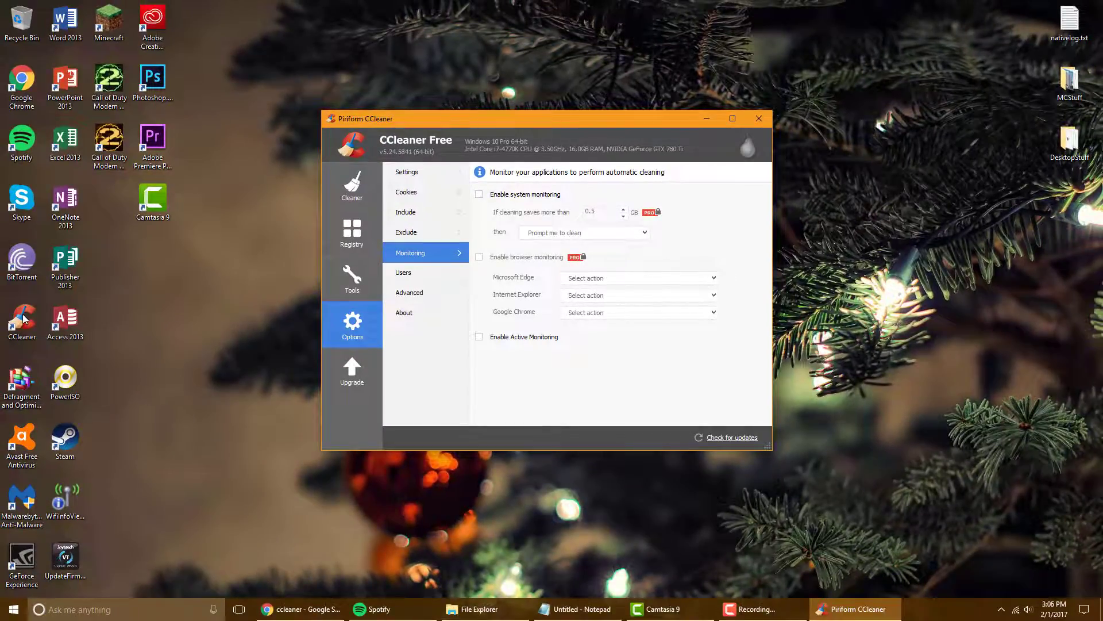
{"action": "left_click", "coordinate": [758, 119]}
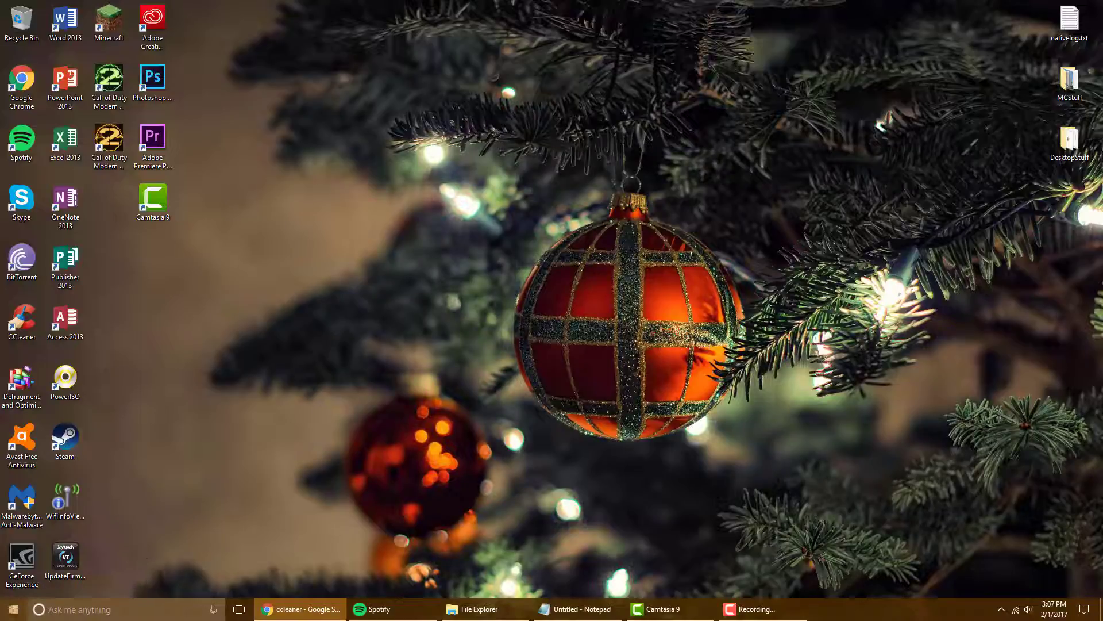
Step: Find the Troubleshooting control panel with the search "trouble" and open its maintenance tasks troubleshooter
{"action": "left_click", "coordinate": [5, 618]}
{"action": "type", "text": "trouble"}
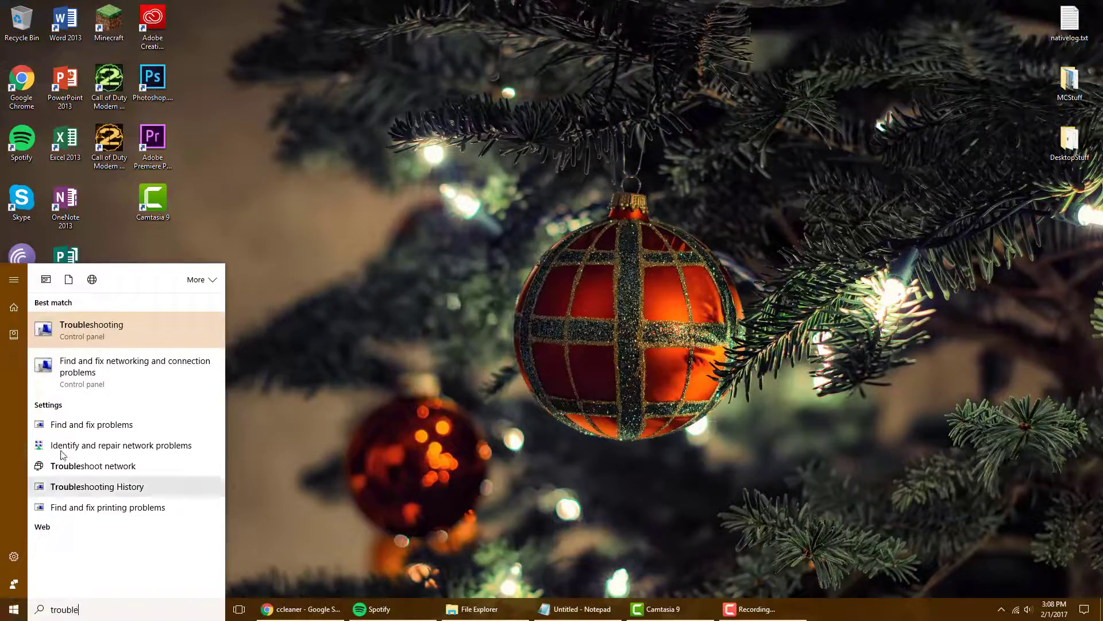
{"action": "left_click", "coordinate": [89, 332]}
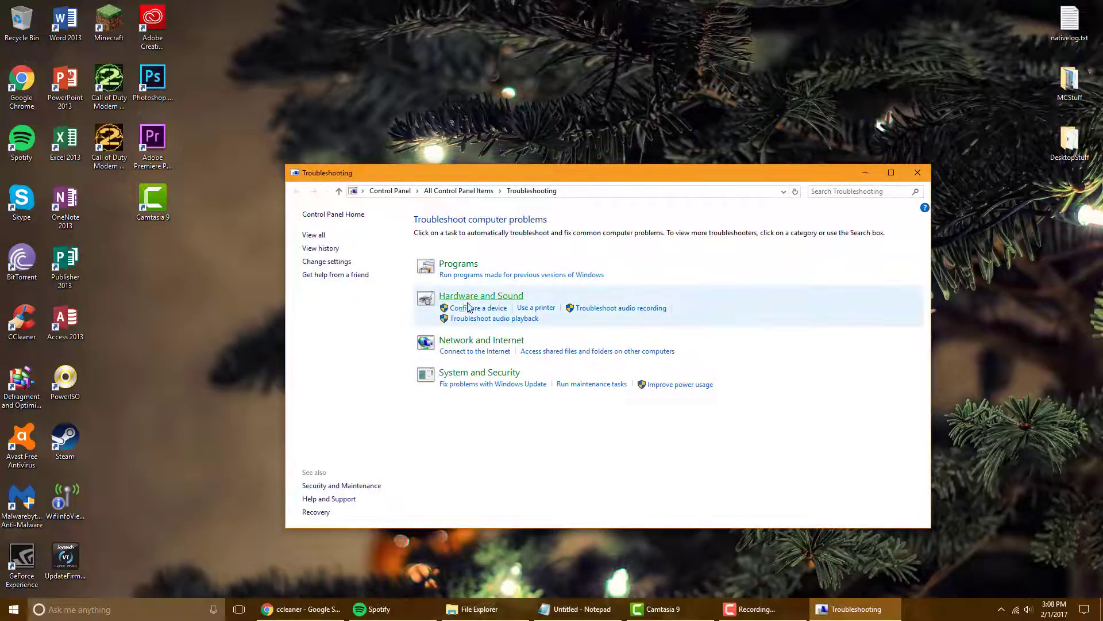
{"action": "left_click", "coordinate": [578, 385]}
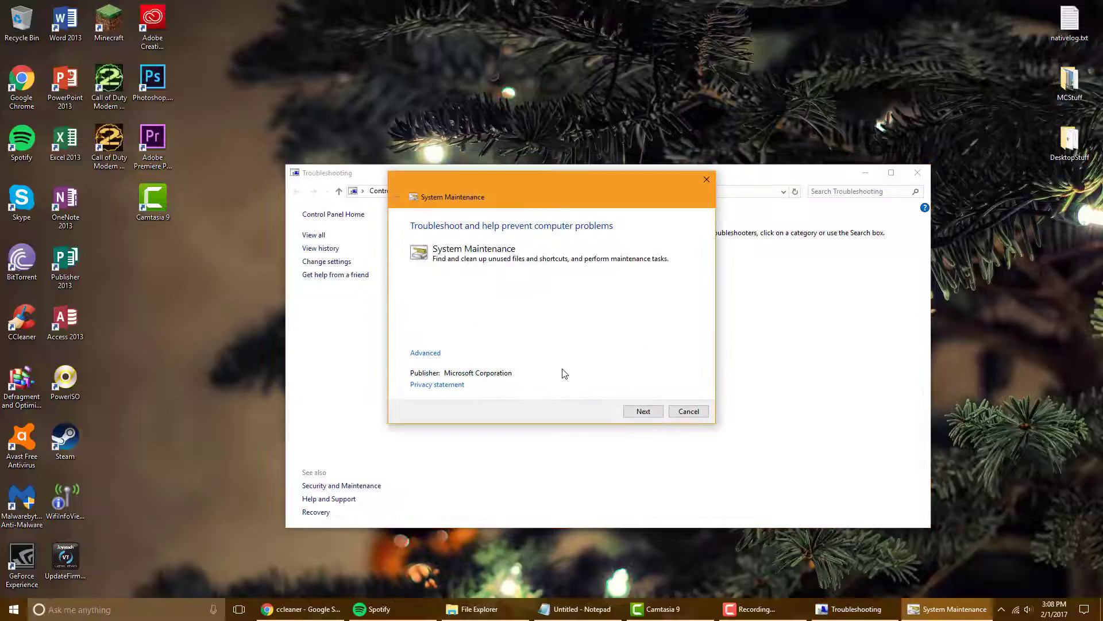
Step: Run the System Maintenance troubleshooter, repeat it as an administrator, and close the troubleshooting windows
{"action": "left_click", "coordinate": [644, 412]}
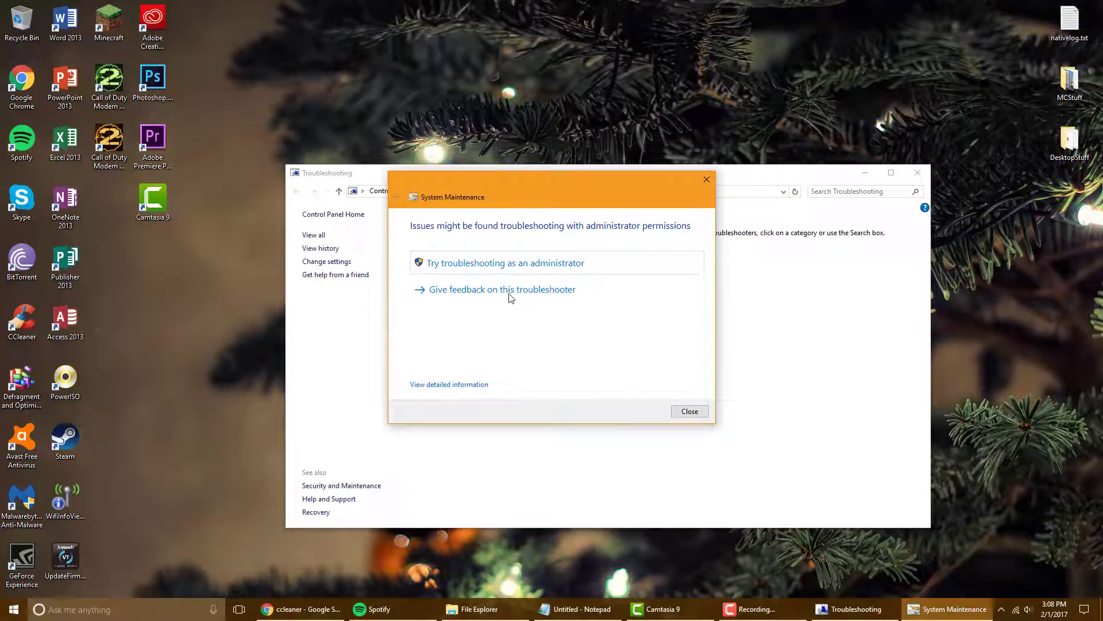
{"action": "left_click", "coordinate": [492, 266]}
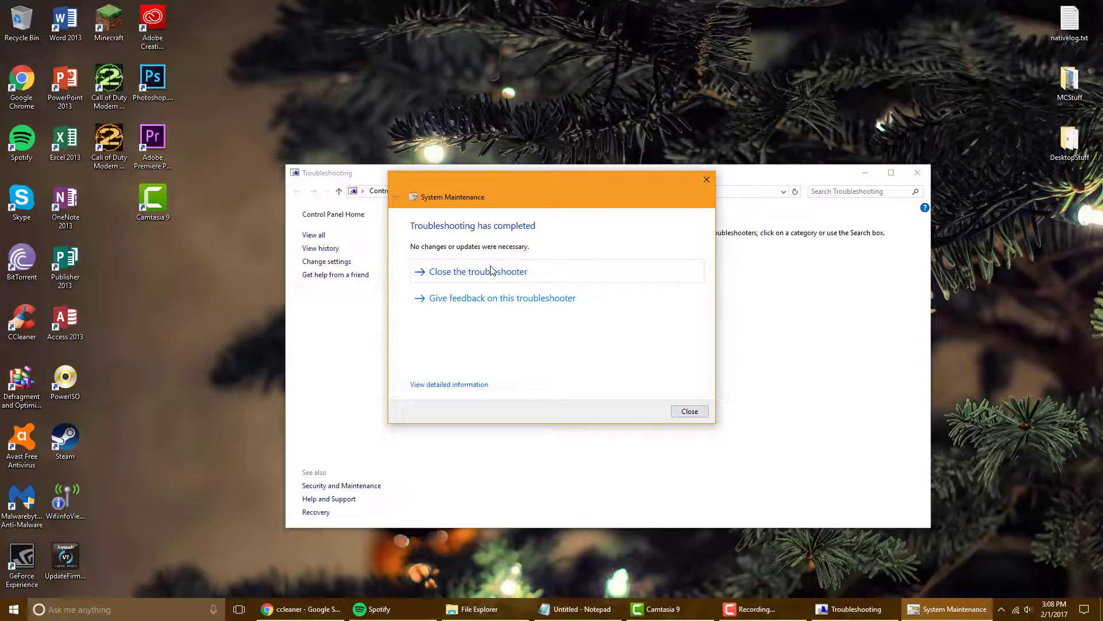
{"action": "left_click", "coordinate": [521, 269]}
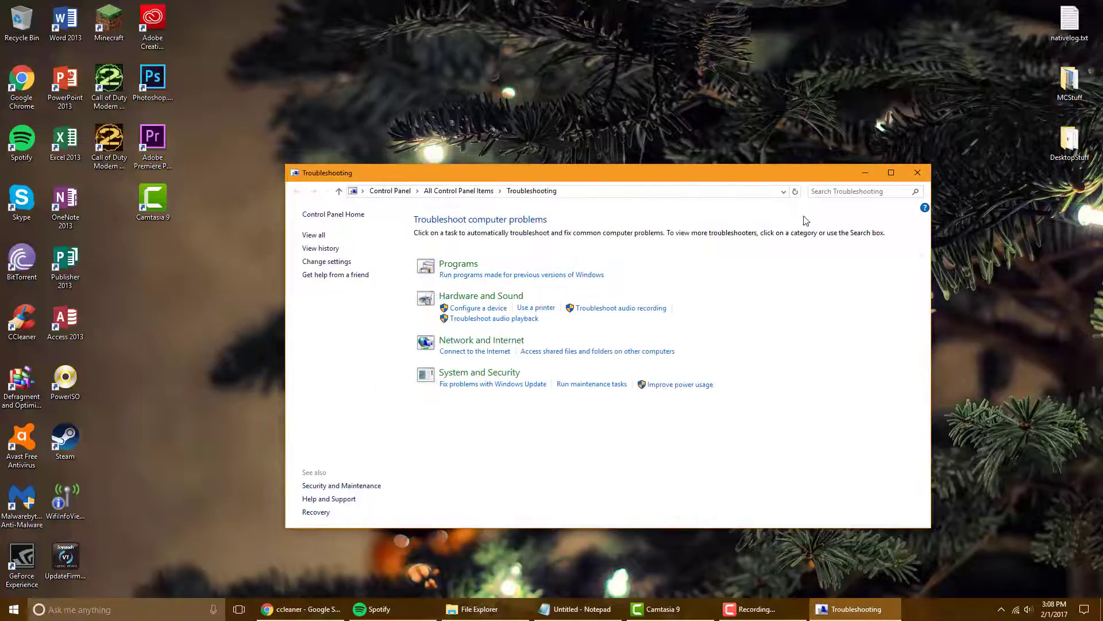
{"action": "left_click", "coordinate": [916, 174]}
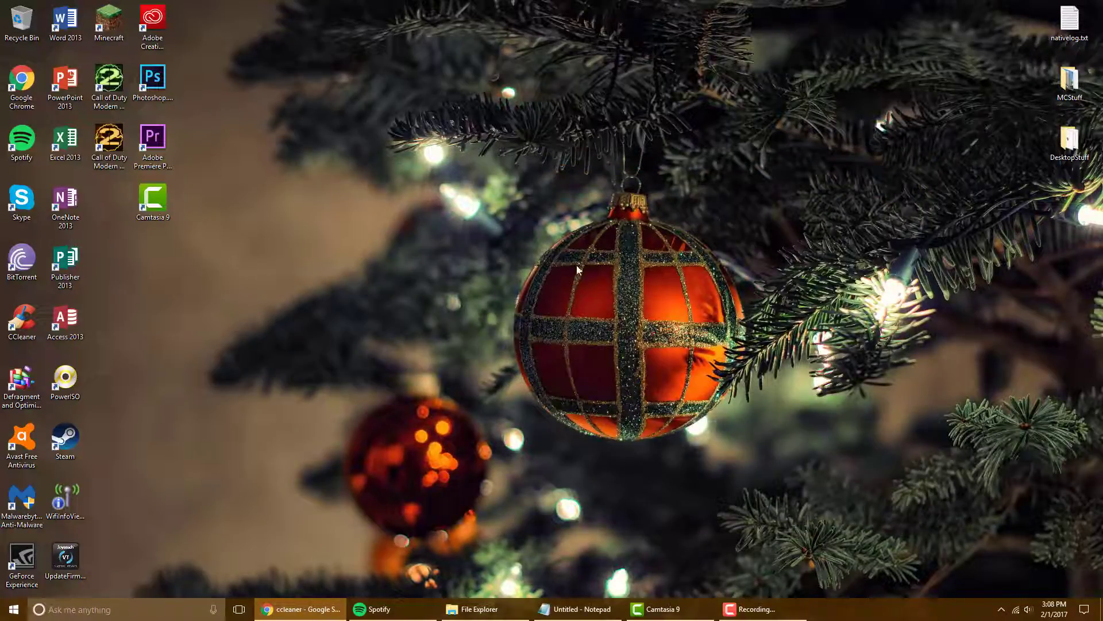
Step: Generate a system diagnostics report with the command "perfmon /report" and move its window towards the middle of the desktop
{"action": "left_click", "coordinate": [14, 608]}
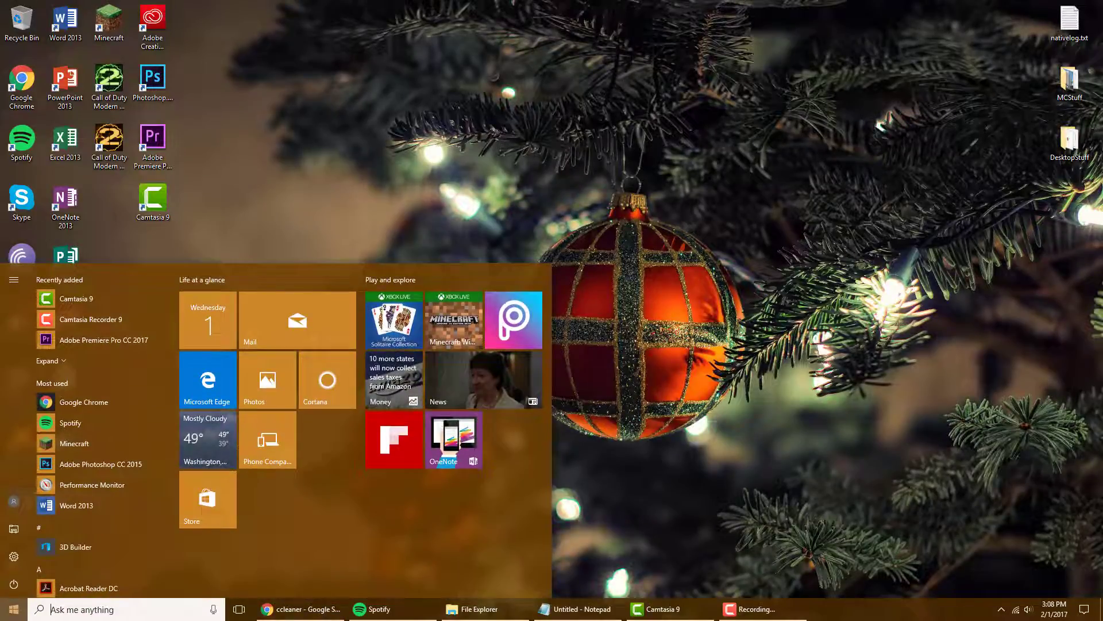
{"action": "type", "text": "per"}
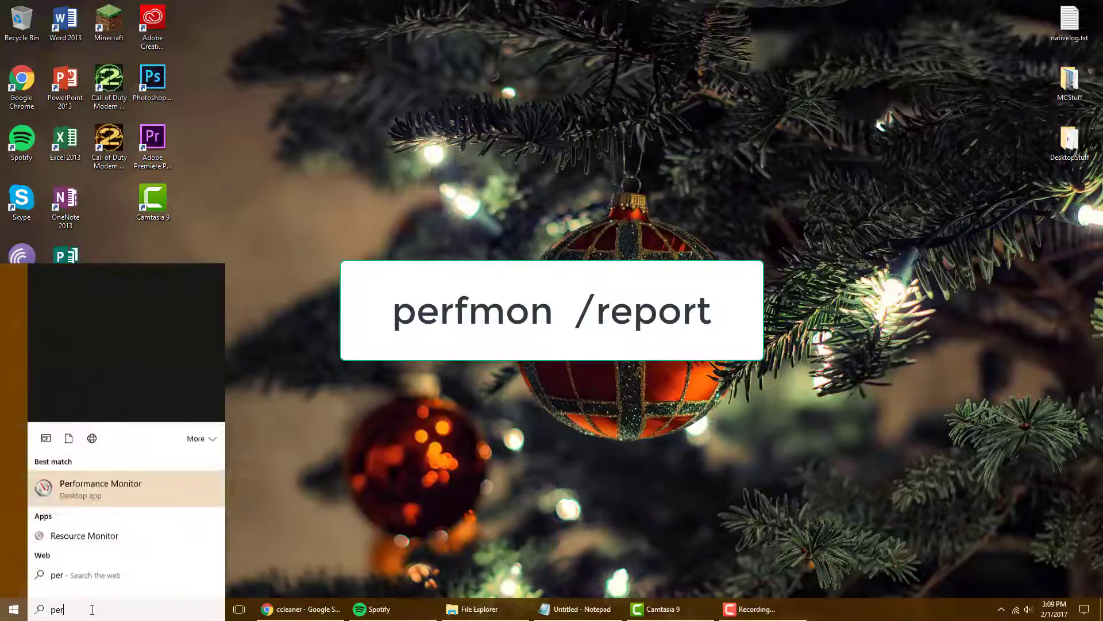
{"action": "type", "text": "fmon"}
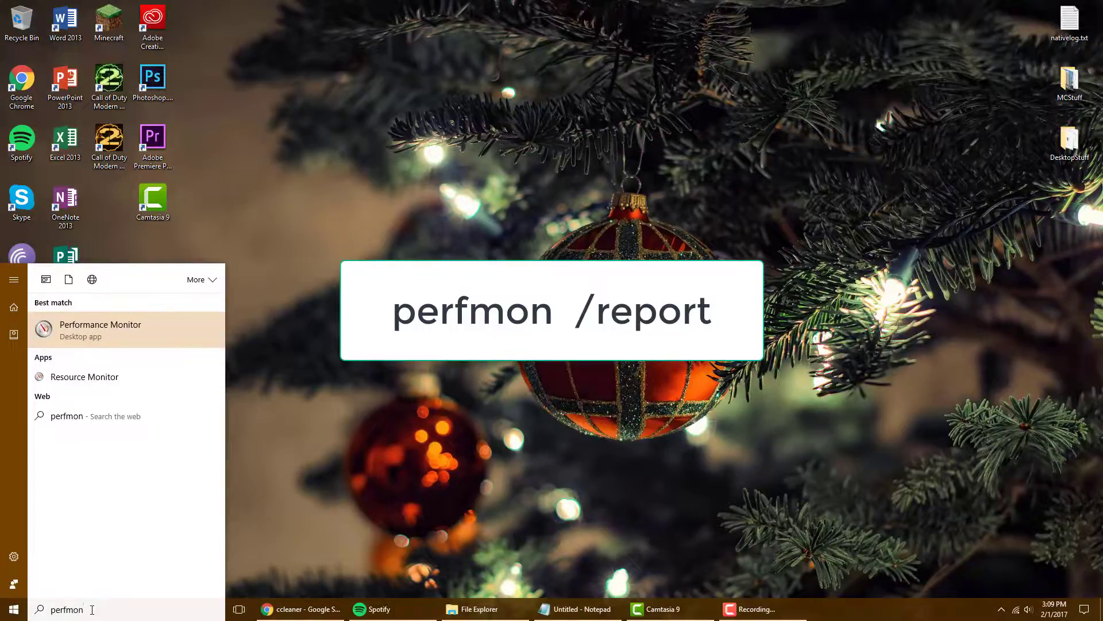
{"action": "type", "text": " /report"}
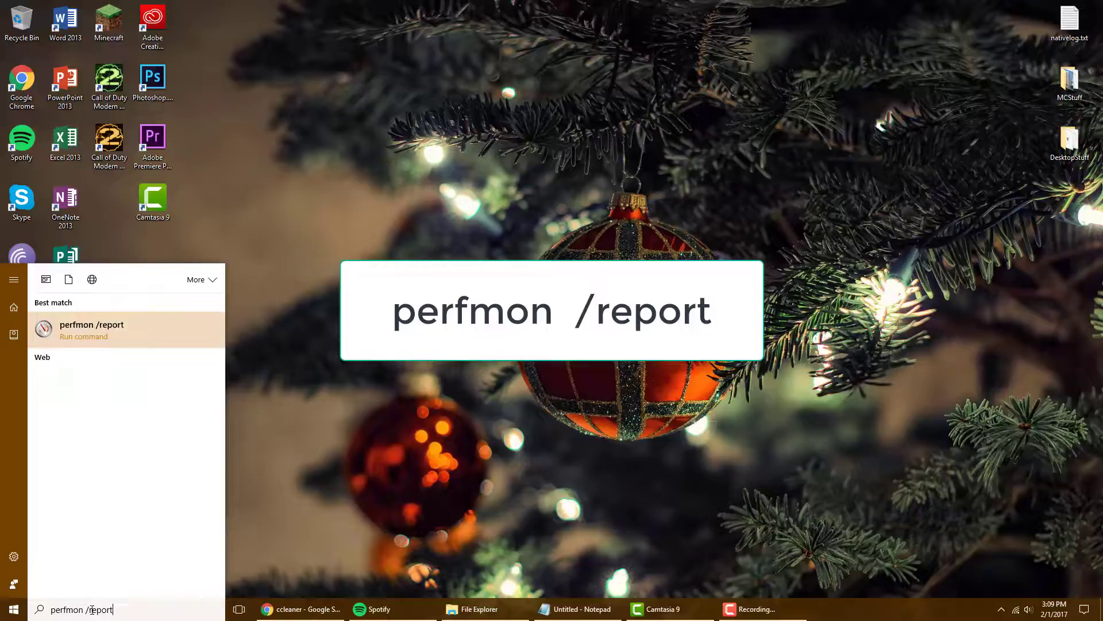
{"action": "left_click", "coordinate": [77, 327]}
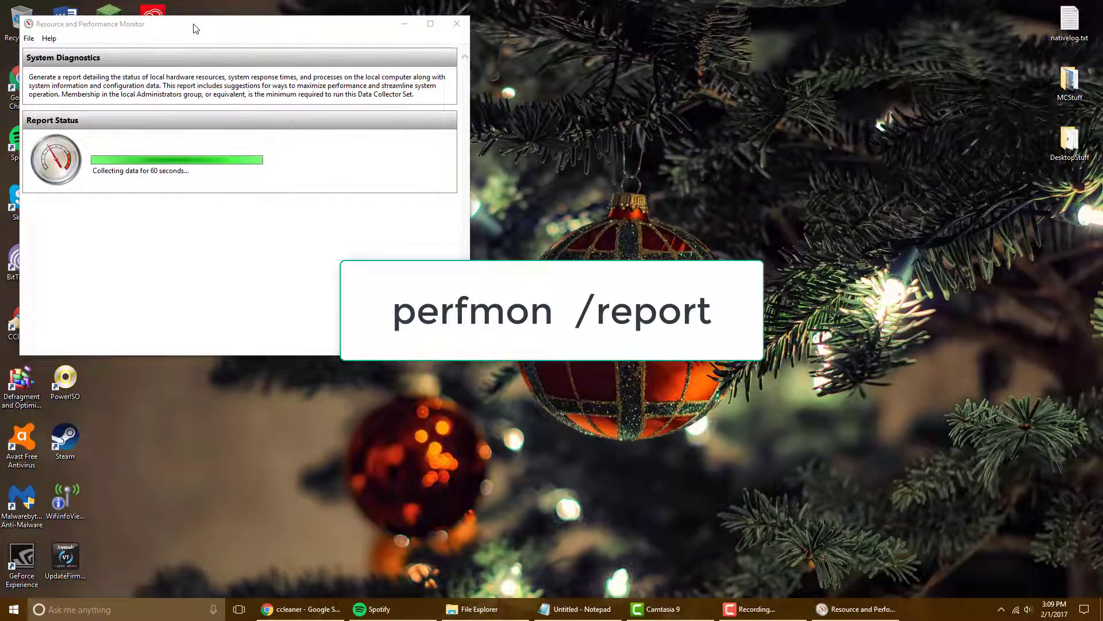
{"action": "left_click_drag", "start_coordinate": [195, 27], "coordinate": [484, 133]}
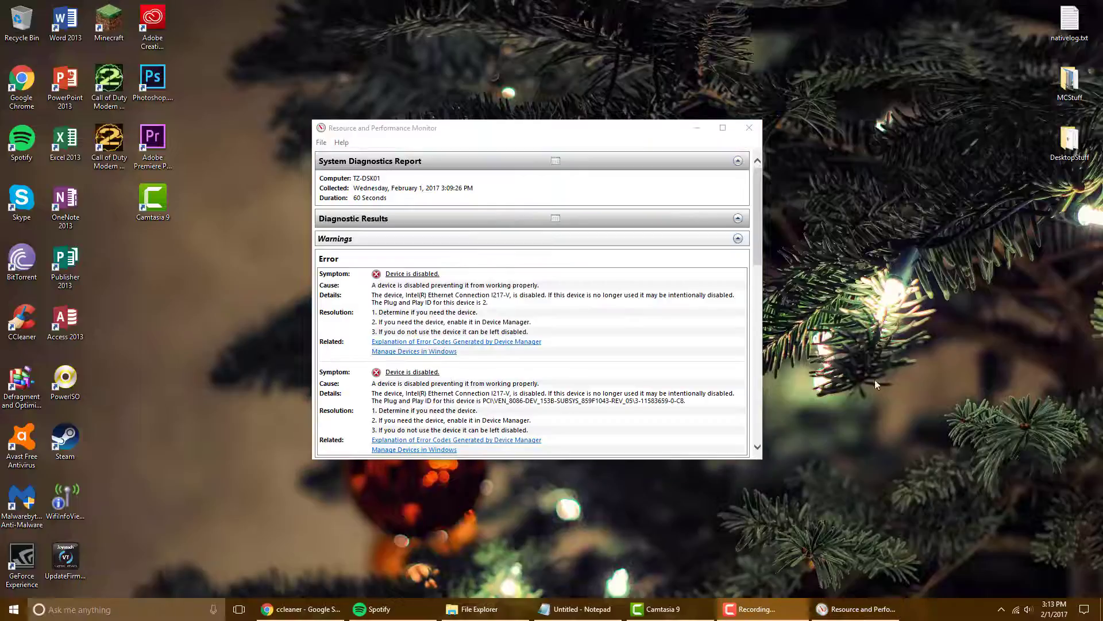
Step: Read through the System Diagnostics Report, including its warnings, basic system checks and resource overview, and close it
{"action": "left_click", "coordinate": [508, 129]}
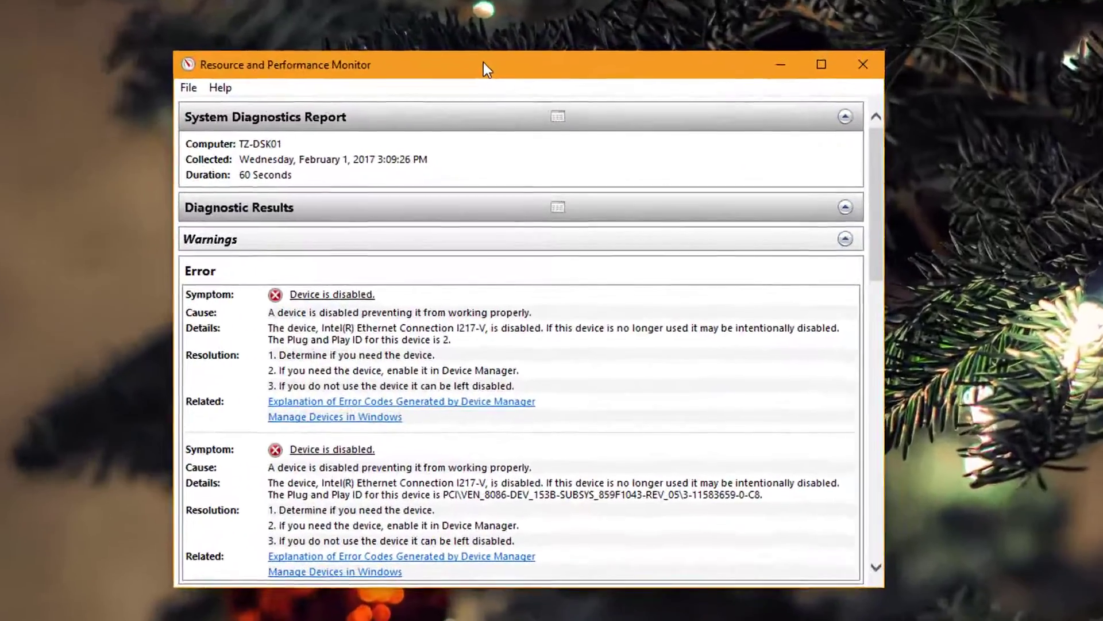
{"action": "scroll", "coordinate": [481, 57], "scroll_direction": "down", "scroll_amount": 1}
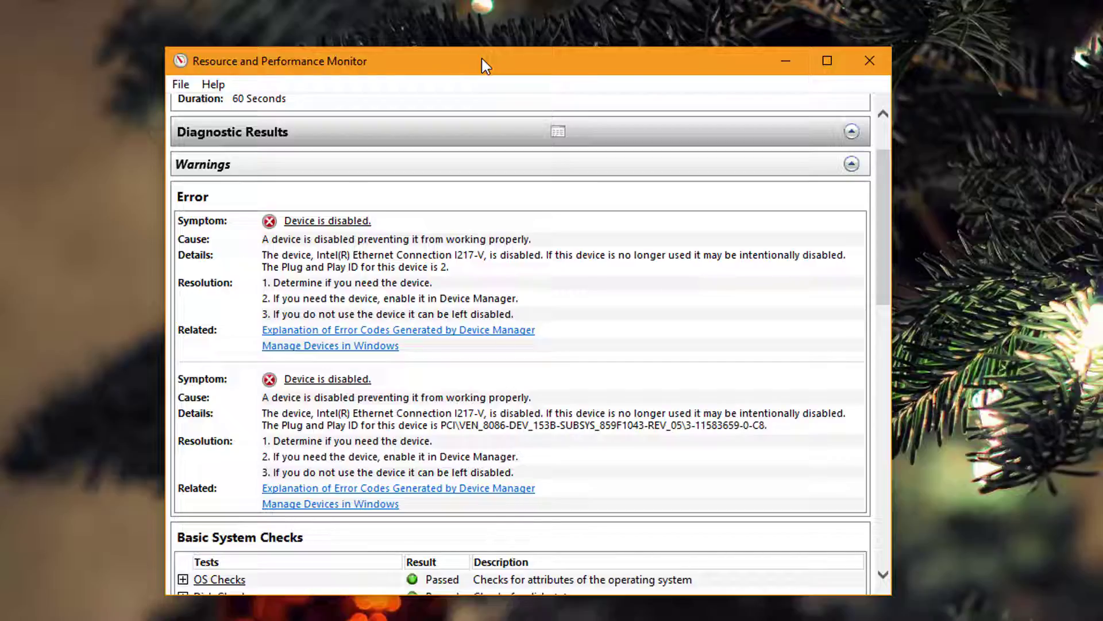
{"action": "scroll", "coordinate": [481, 57], "scroll_direction": "down", "scroll_amount": 2}
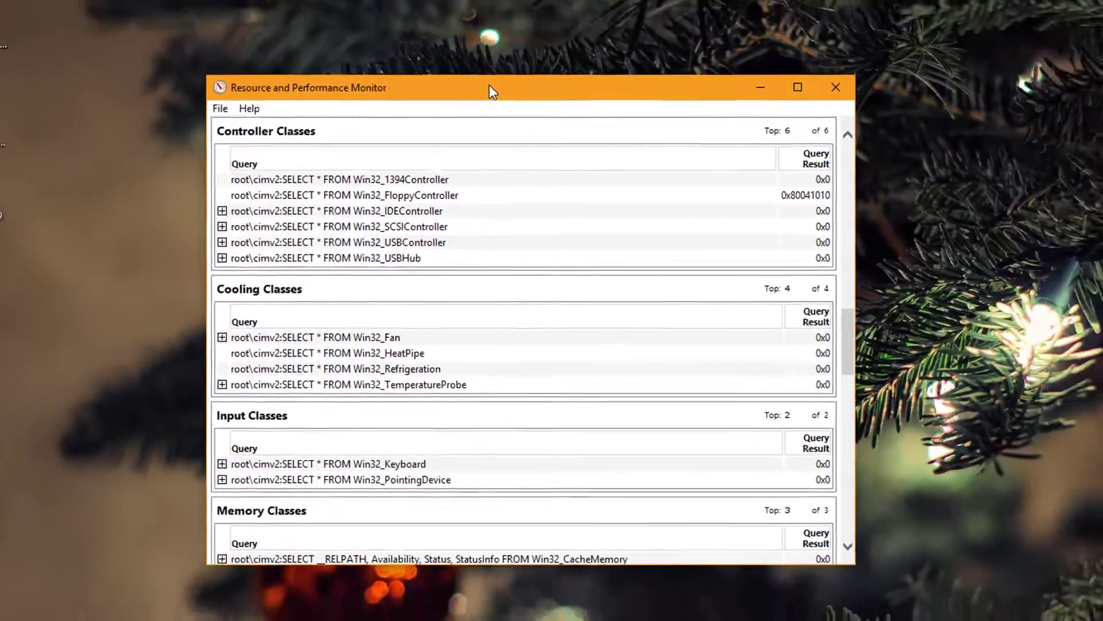
{"action": "scroll", "coordinate": [491, 91], "scroll_direction": "down", "scroll_amount": 2}
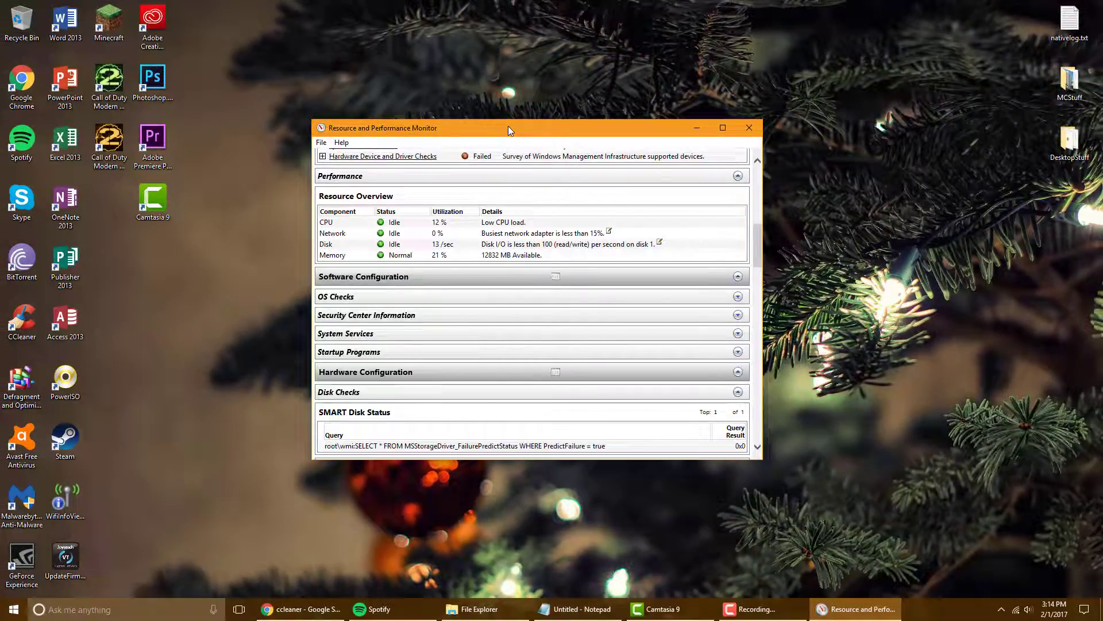
{"action": "scroll", "coordinate": [507, 126], "scroll_direction": "down", "scroll_amount": 3}
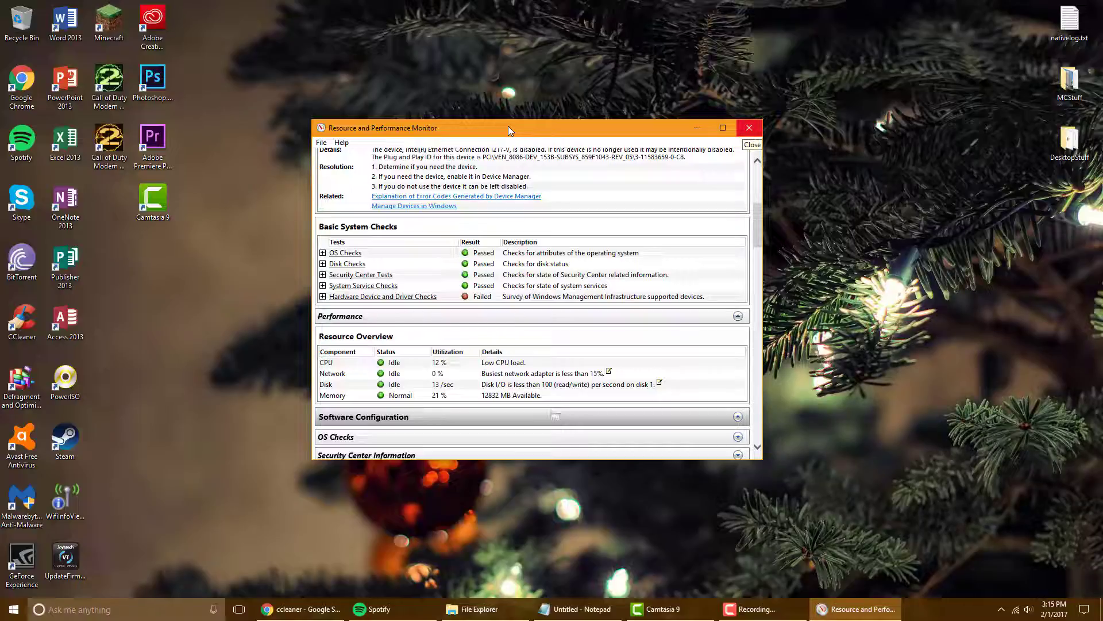
{"action": "left_click", "coordinate": [749, 128]}
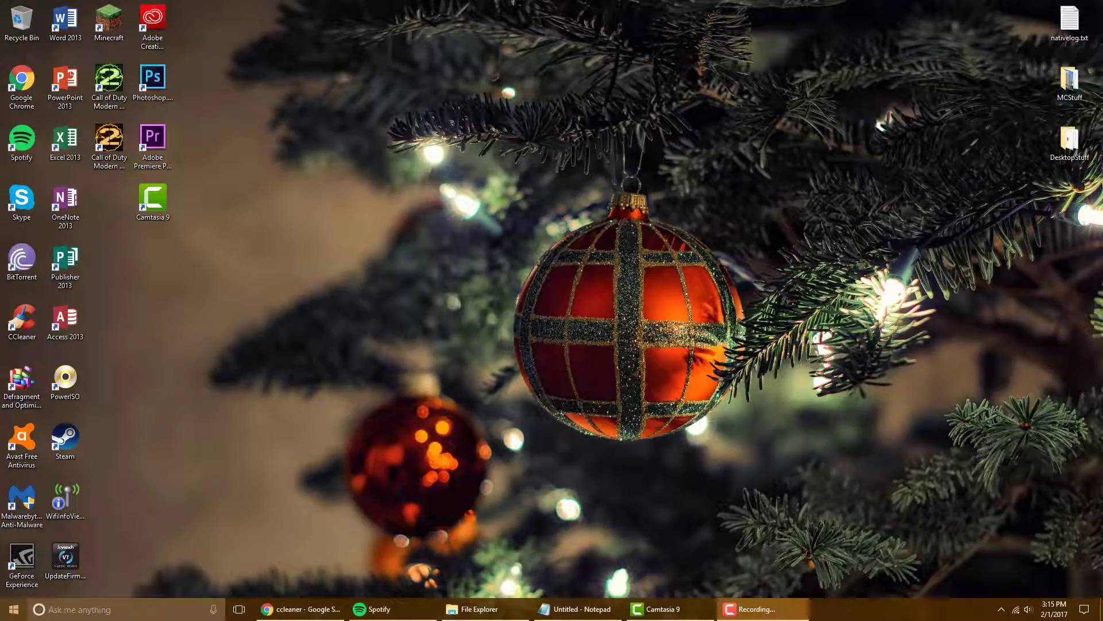
Step: Open the performance settings for visual effects from the advanced system settings
{"action": "right_click", "coordinate": [13, 608]}
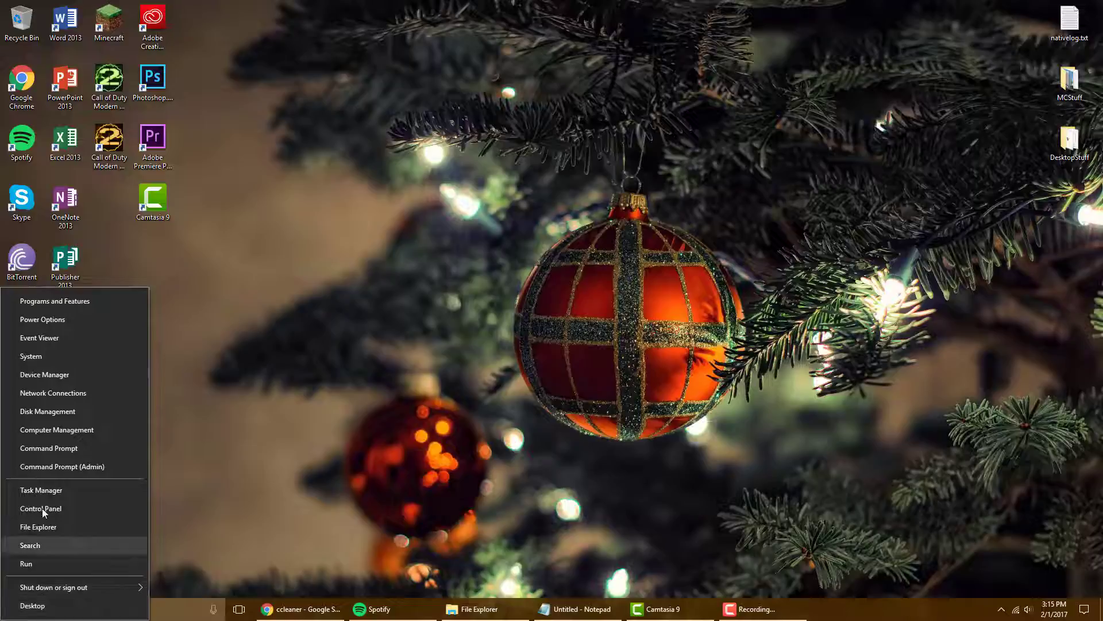
{"action": "left_click", "coordinate": [53, 358]}
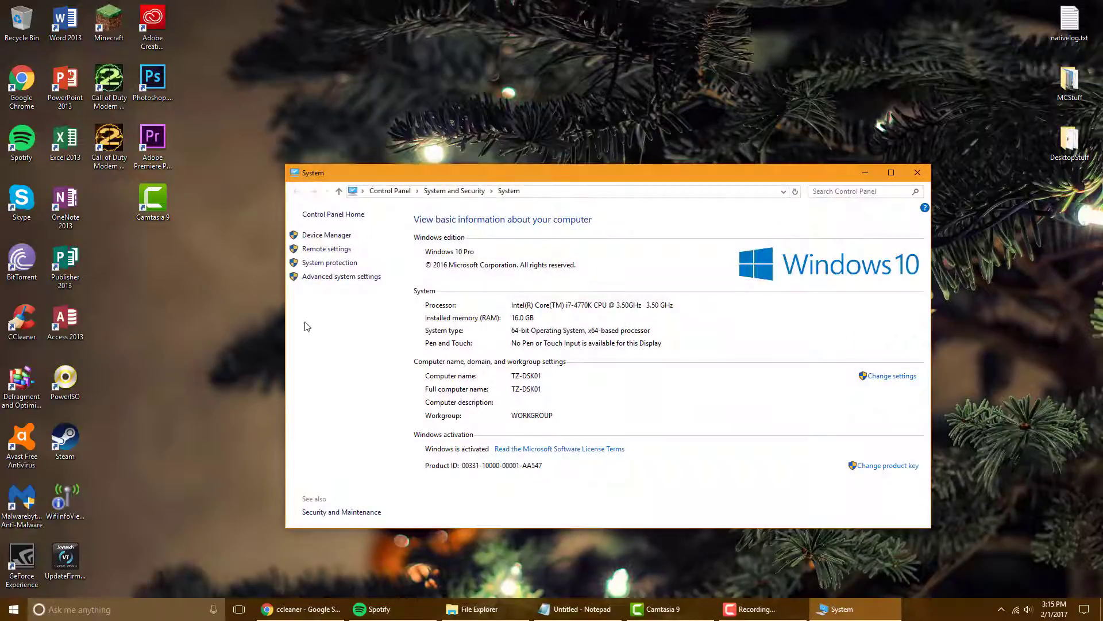
{"action": "left_click", "coordinate": [343, 279]}
{"action": "left_click_drag", "start_coordinate": [206, 71], "coordinate": [590, 201]}
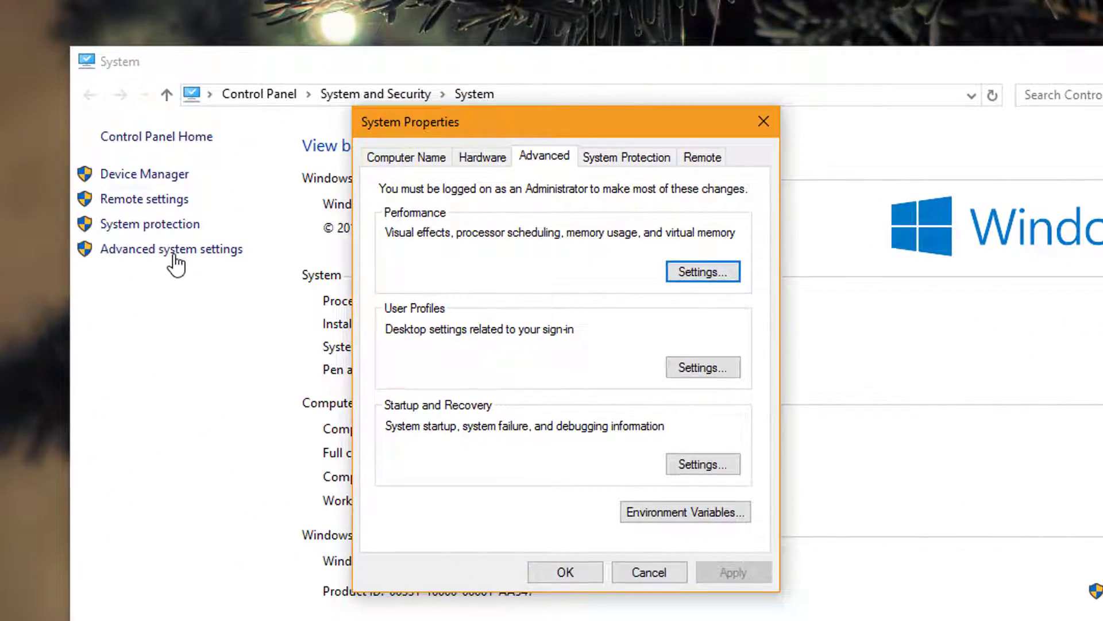
{"action": "key", "text": "Return"}
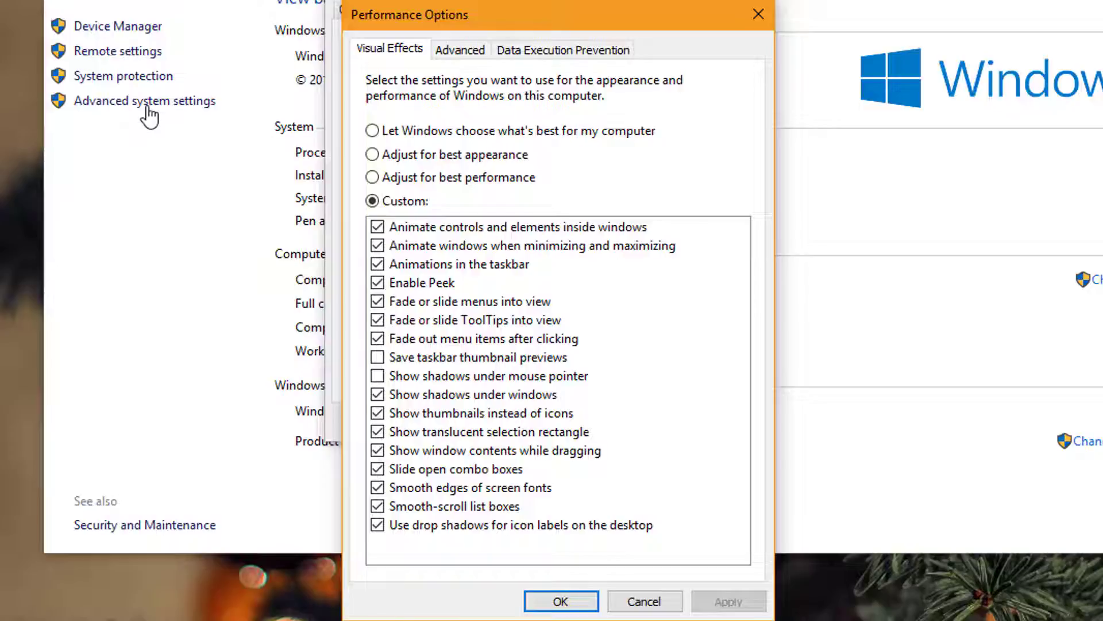
Step: Try the visual effects presets for best performance, Windows' choice and best appearance, and close the system windows without applying any
{"action": "left_click", "coordinate": [372, 177]}
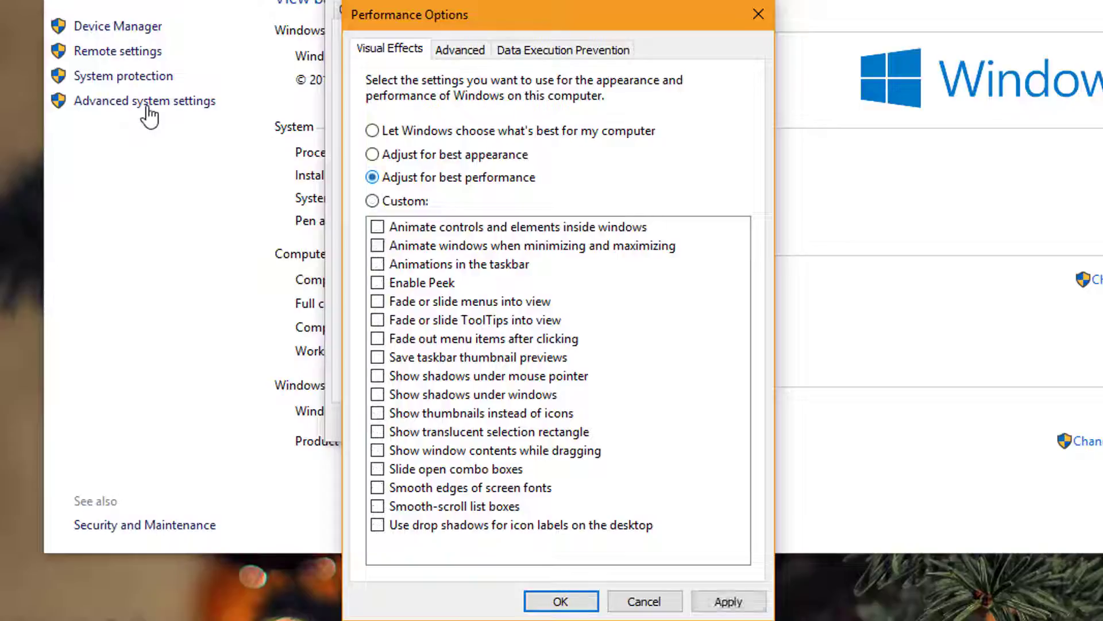
{"action": "key", "text": "Up"}
{"action": "key", "text": "Up"}
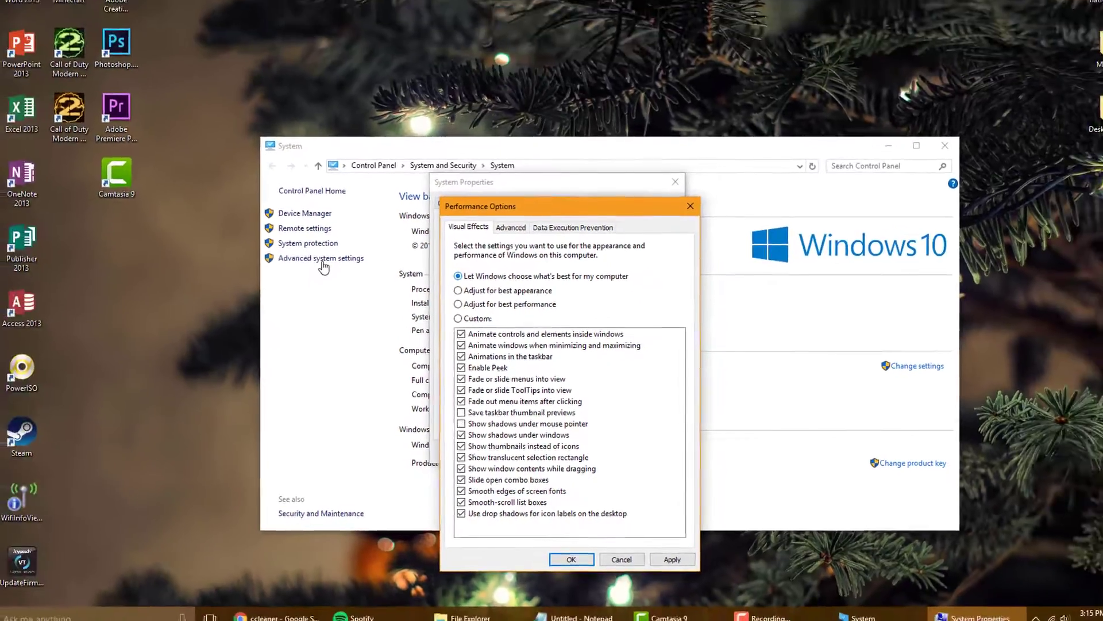
{"action": "key", "text": "Down"}
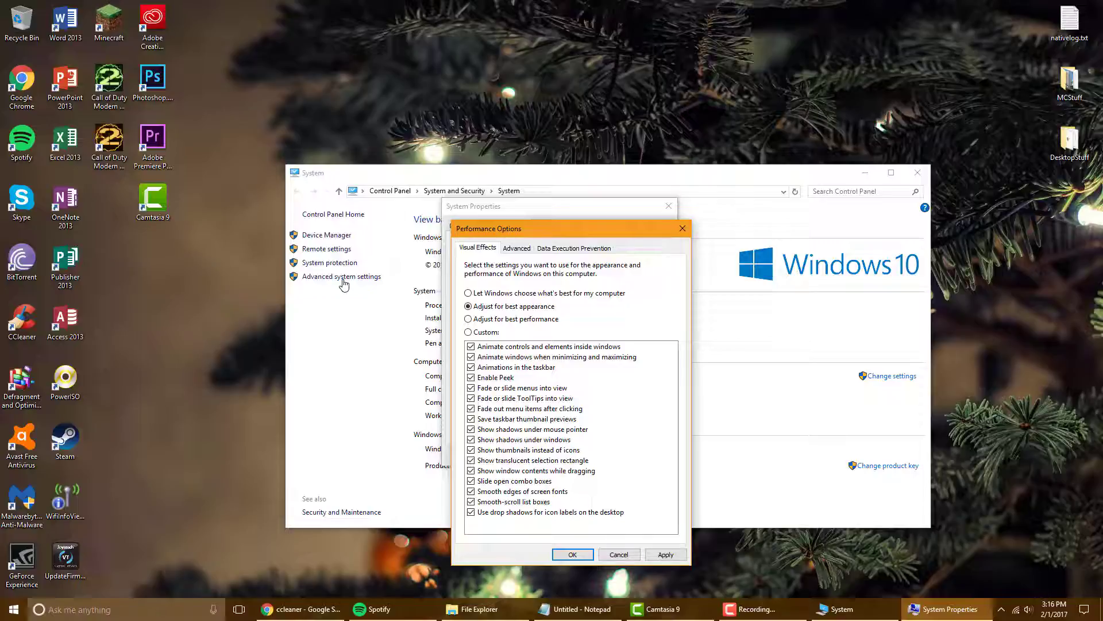
{"action": "key", "text": "Escape"}
{"action": "key", "text": "Escape"}
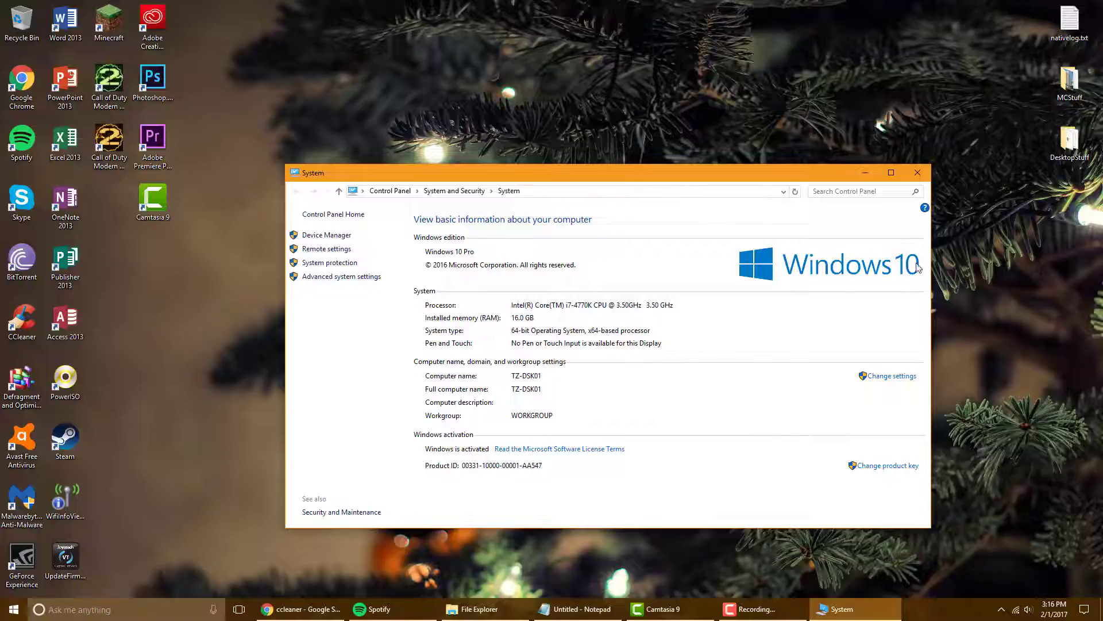
{"action": "left_click", "coordinate": [918, 173]}
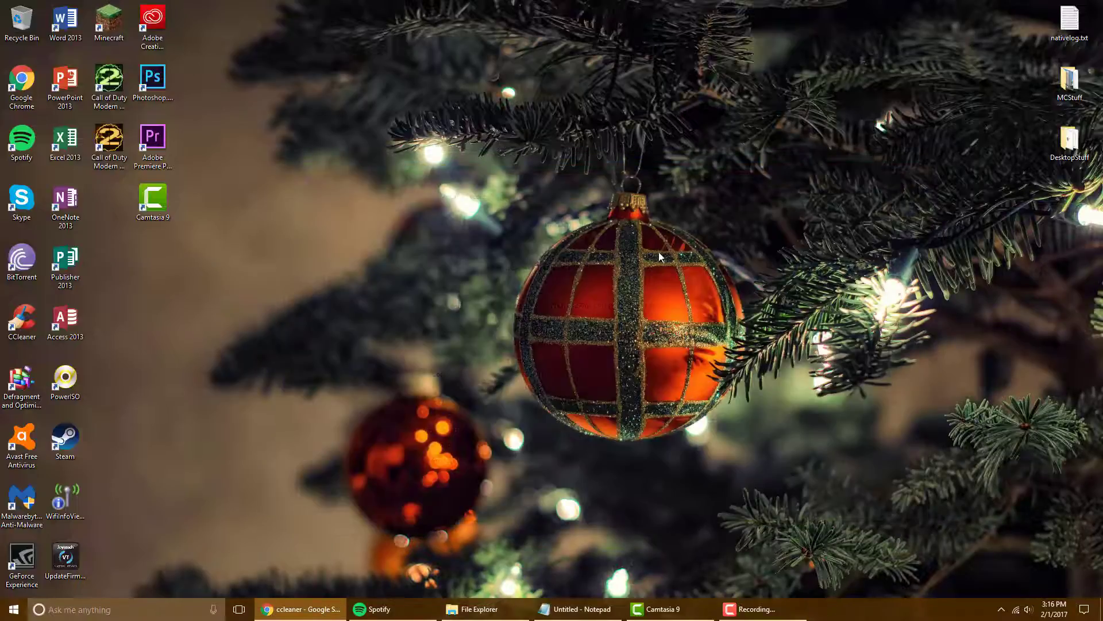
Step: Turn off playing animations in Windows in the Ease of Access visual options and minimize the settings window
{"action": "left_click", "coordinate": [12, 600]}
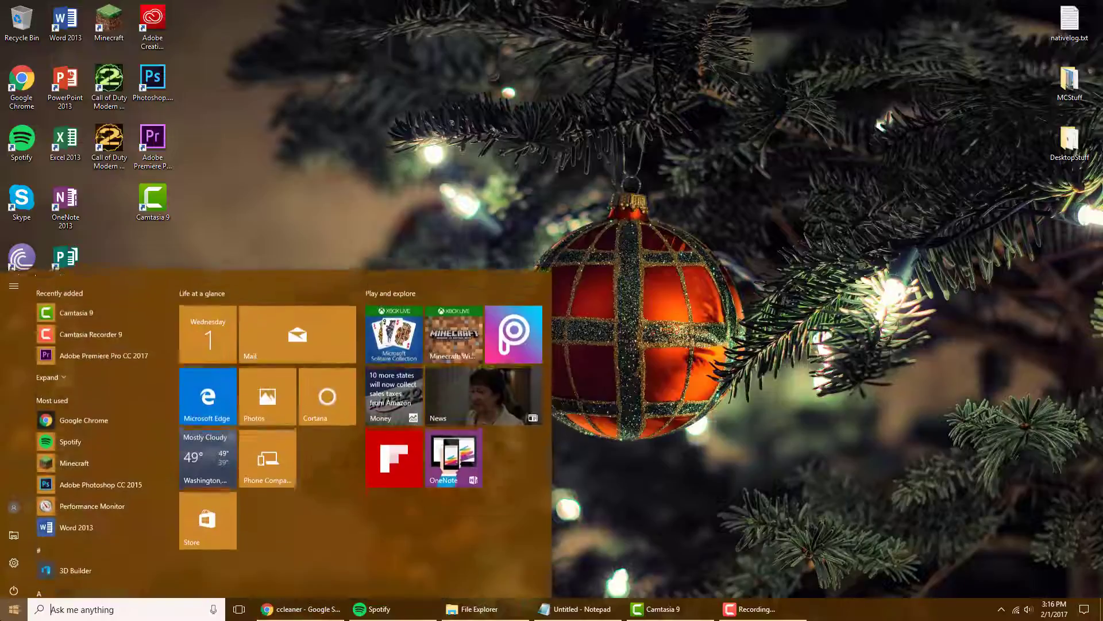
{"action": "left_click", "coordinate": [16, 558]}
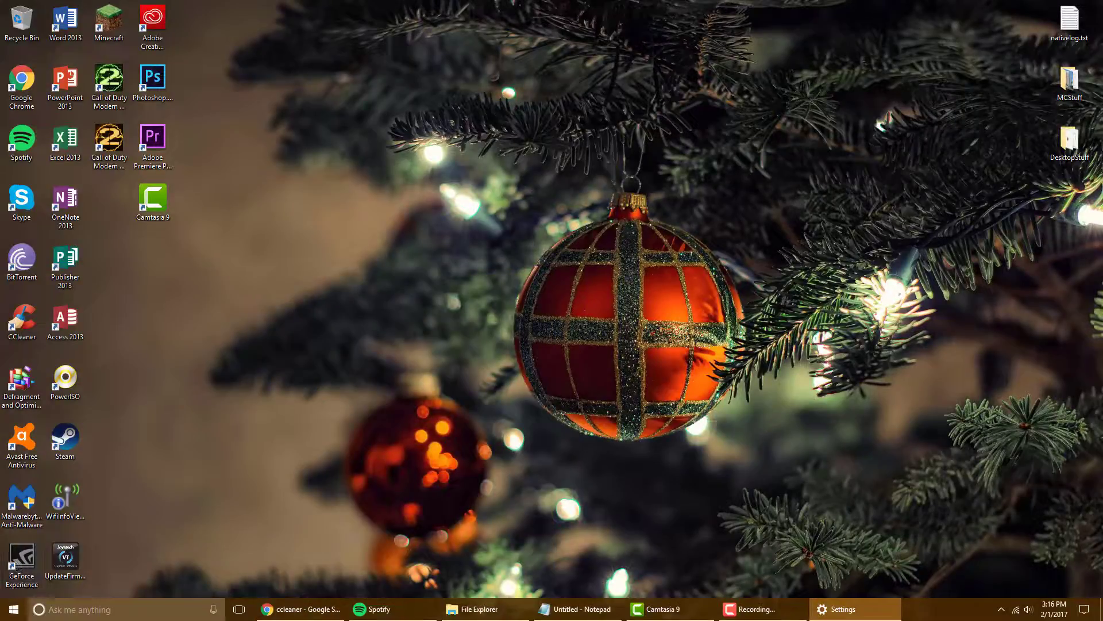
{"action": "left_click_drag", "start_coordinate": [833, 118], "coordinate": [512, 126]}
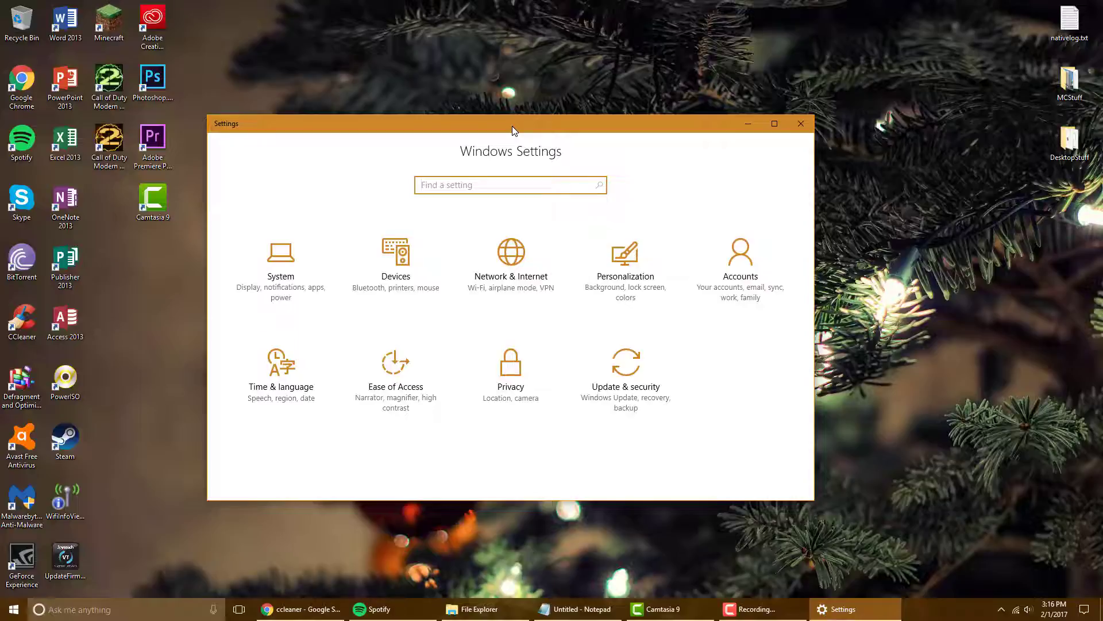
{"action": "left_click", "coordinate": [402, 359]}
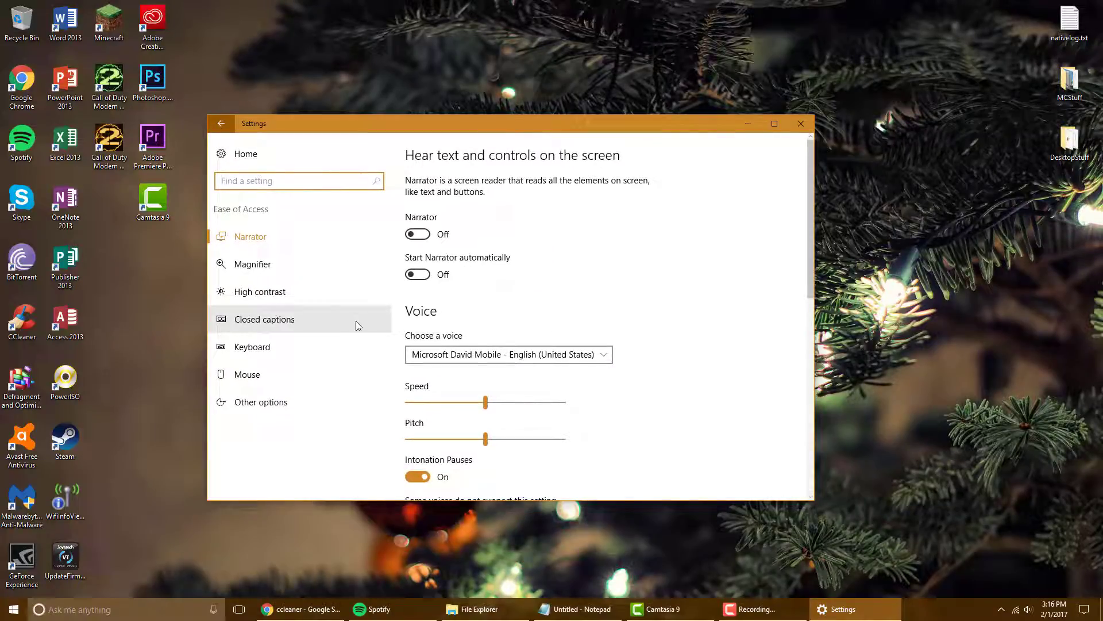
{"action": "left_click", "coordinate": [312, 403]}
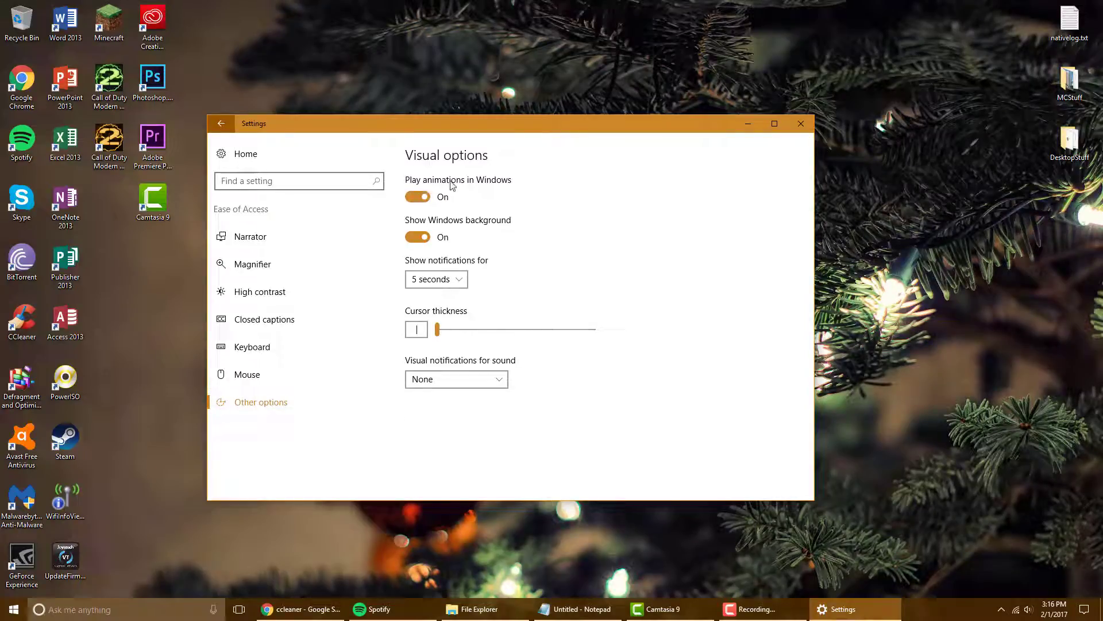
{"action": "left_click", "coordinate": [419, 197]}
{"action": "left_click_drag", "start_coordinate": [517, 124], "coordinate": [538, 137]}
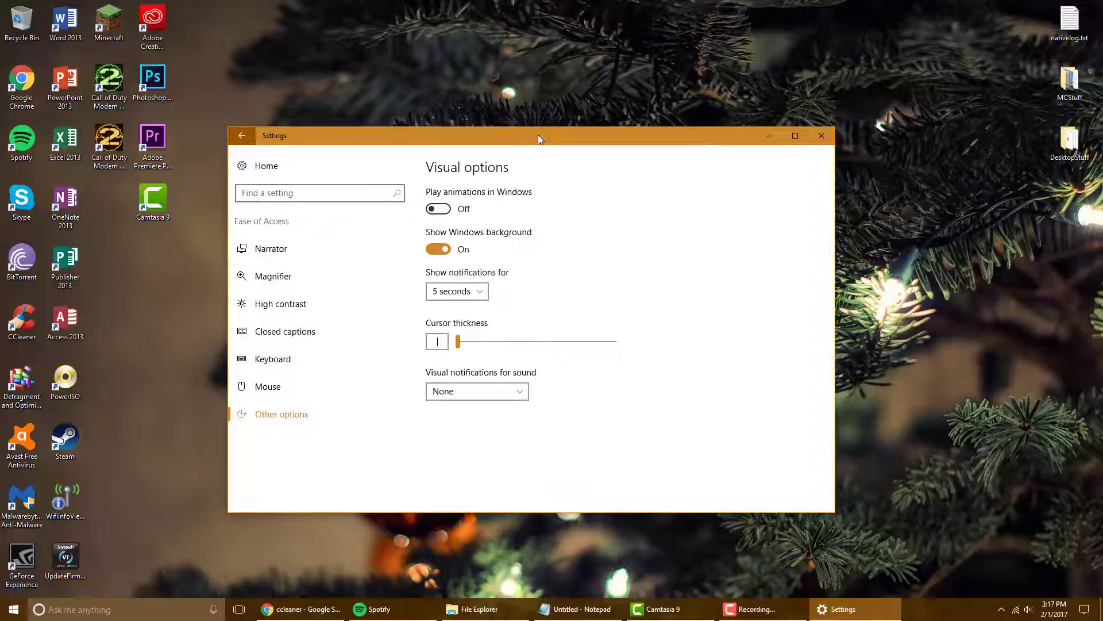
{"action": "left_click", "coordinate": [764, 143]}
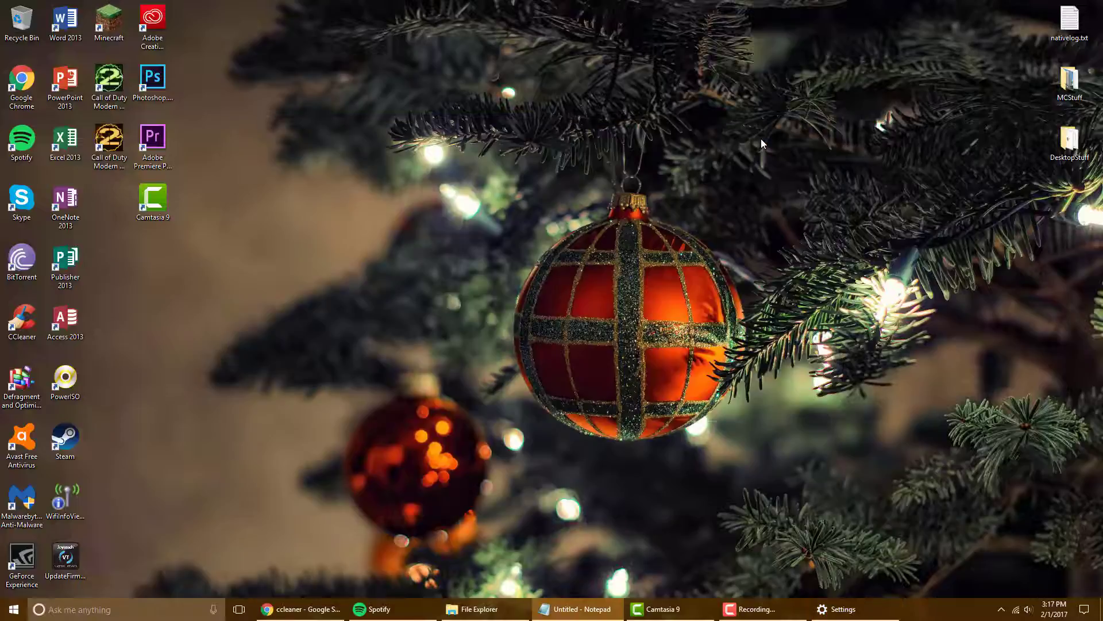
Step: Restore the settings window, turn Windows animations back on, test minimizing and restoring it, and close it
{"action": "left_click", "coordinate": [843, 609]}
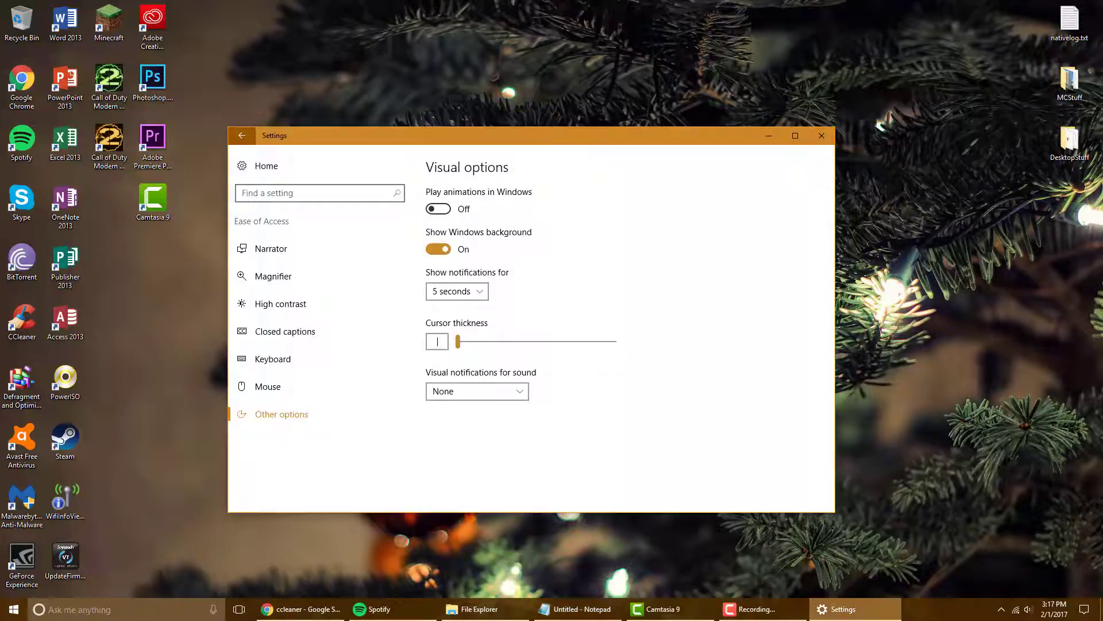
{"action": "left_click", "coordinate": [438, 209]}
{"action": "left_click", "coordinate": [769, 135]}
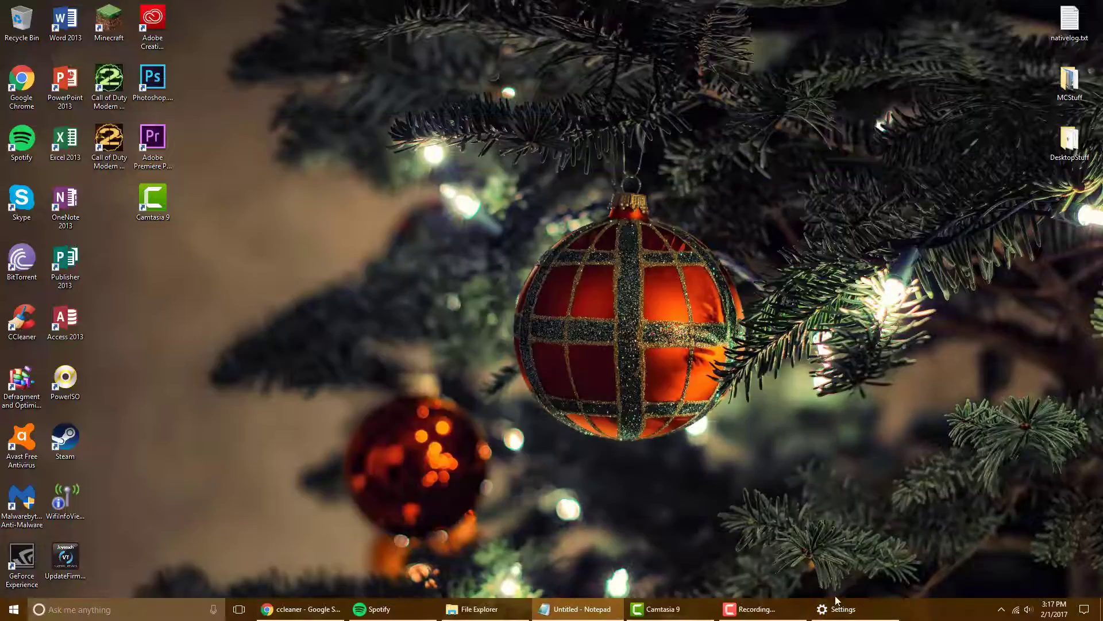
{"action": "left_click", "coordinate": [843, 609]}
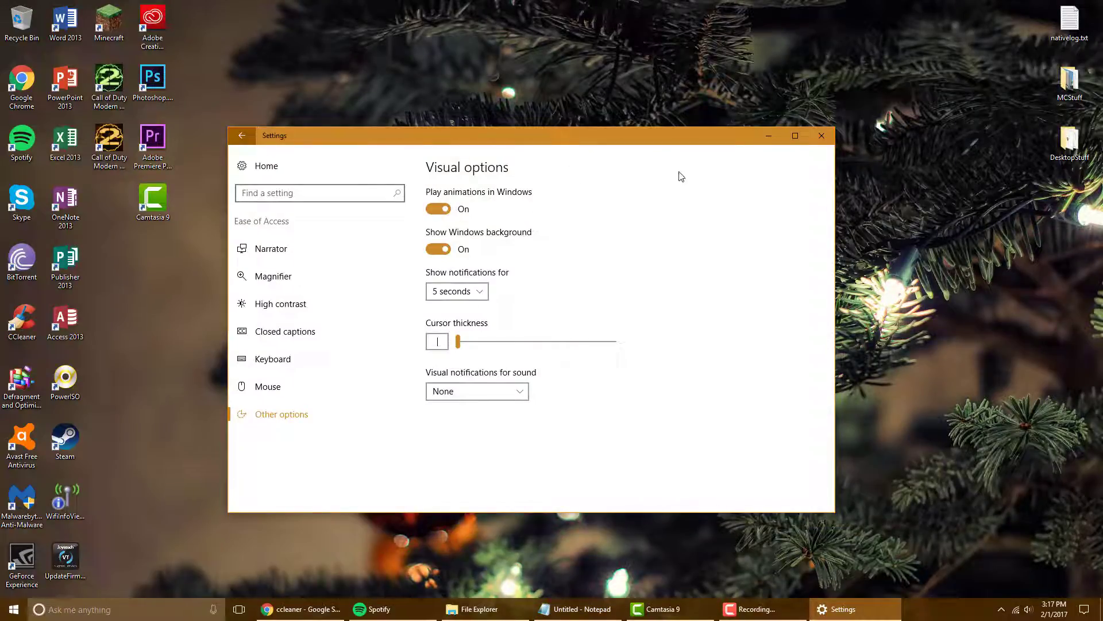
{"action": "left_click", "coordinate": [822, 135]}
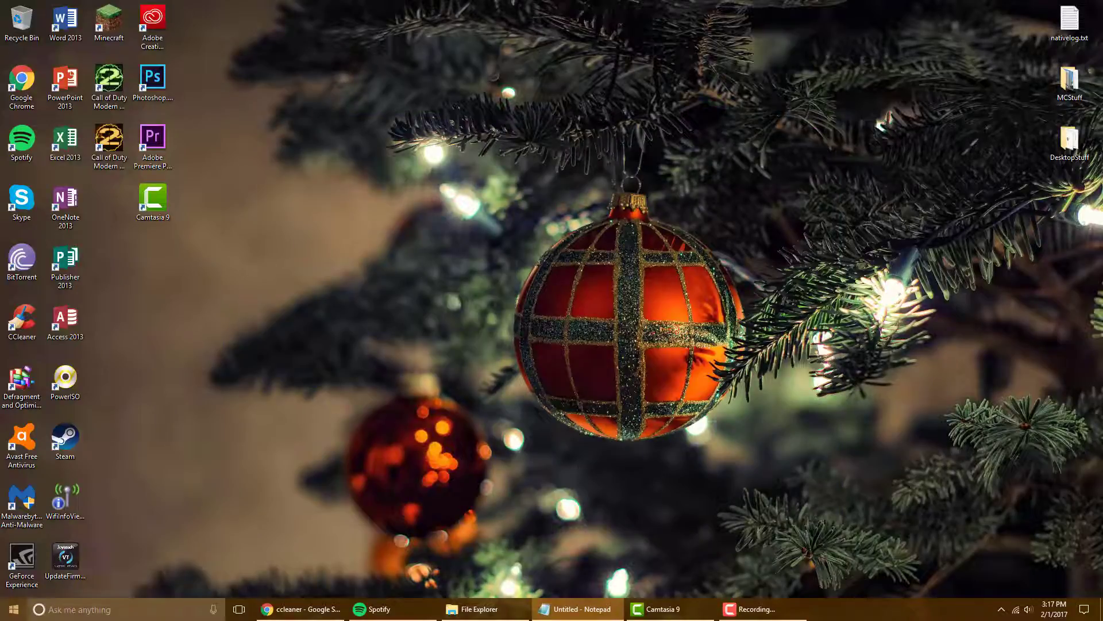
Step: Turn off transparency for Start, taskbar and action center in the Personalization color settings
{"action": "left_click", "coordinate": [14, 609]}
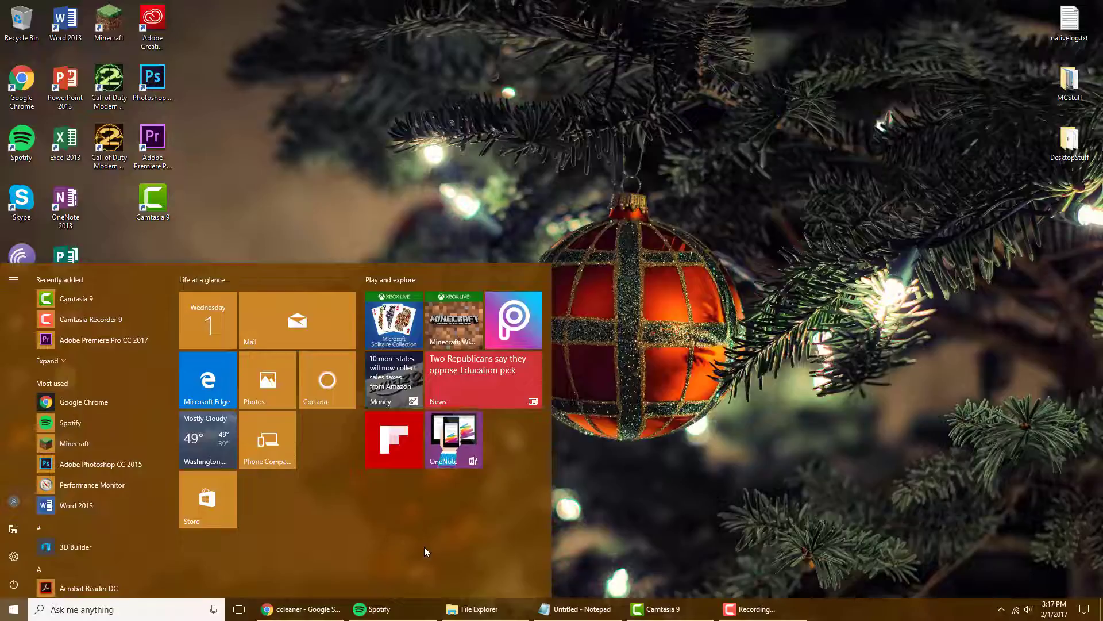
{"action": "left_click", "coordinate": [13, 556]}
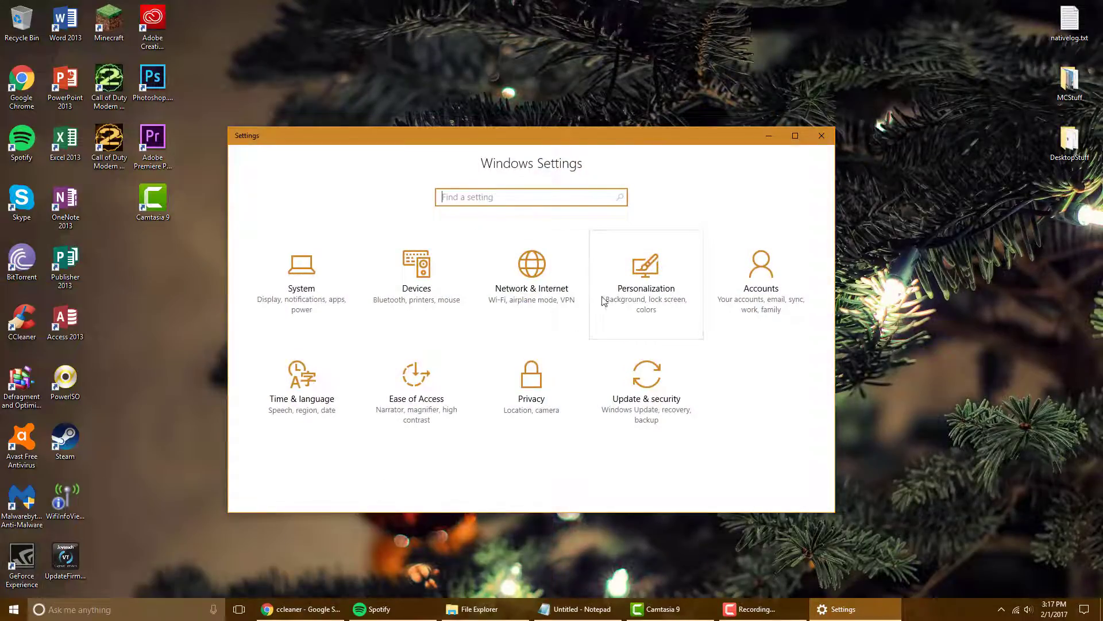
{"action": "left_click", "coordinate": [643, 267]}
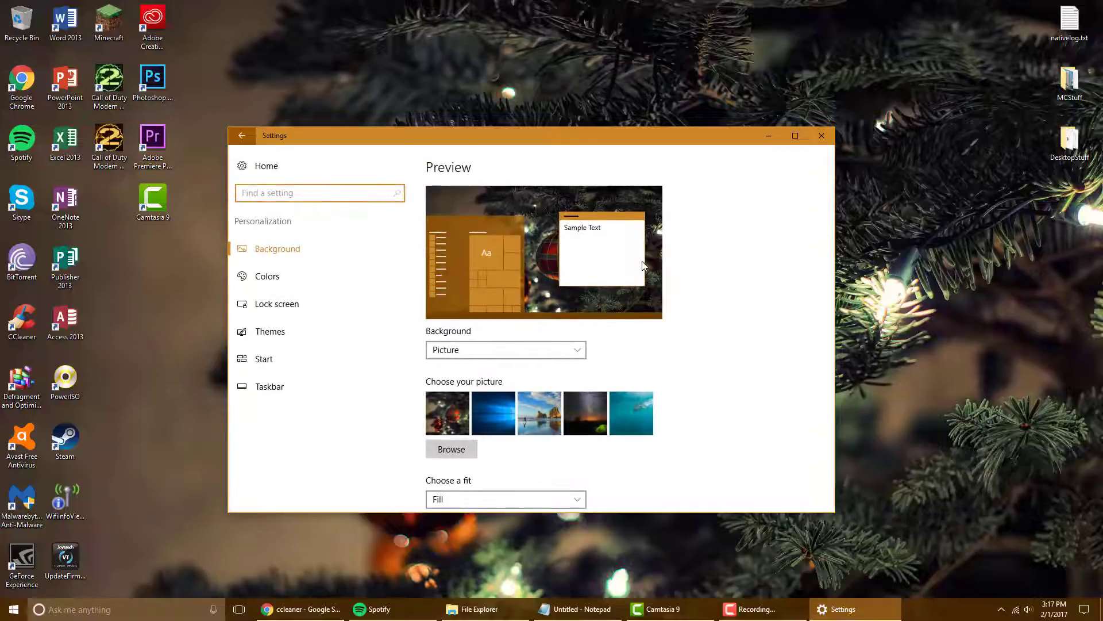
{"action": "left_click", "coordinate": [292, 278]}
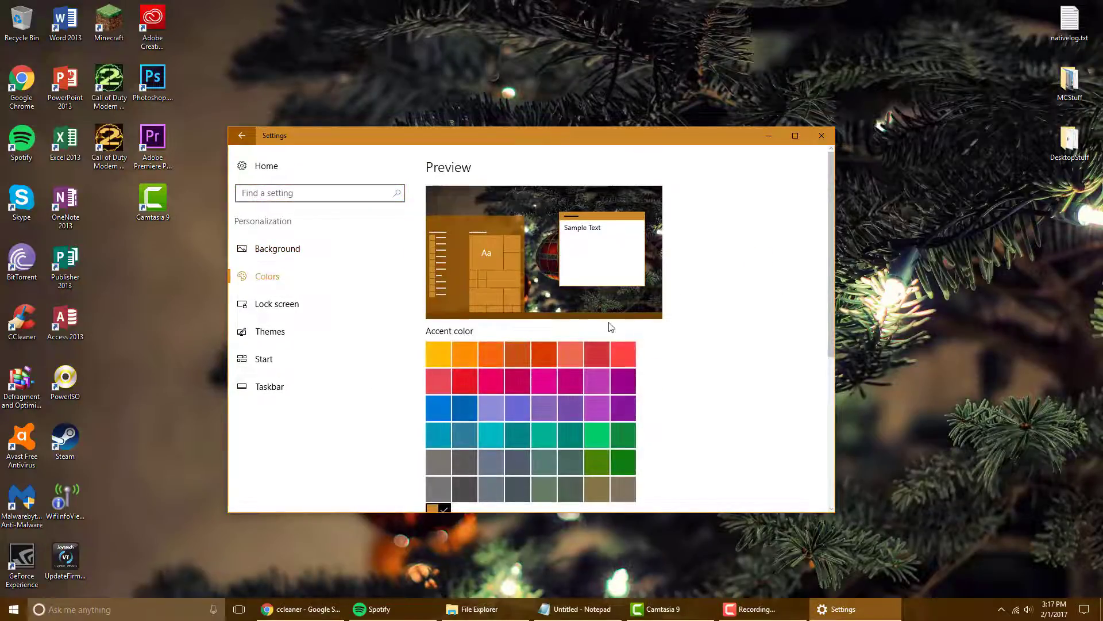
{"action": "scroll", "coordinate": [615, 325], "scroll_direction": "down", "scroll_amount": 5}
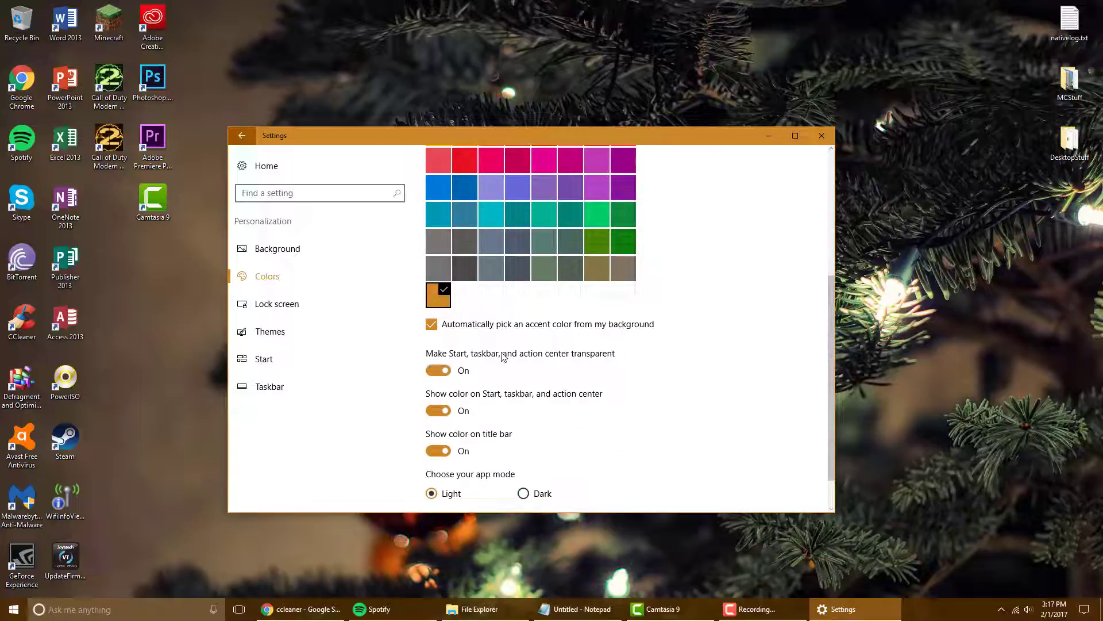
{"action": "left_click", "coordinate": [446, 370]}
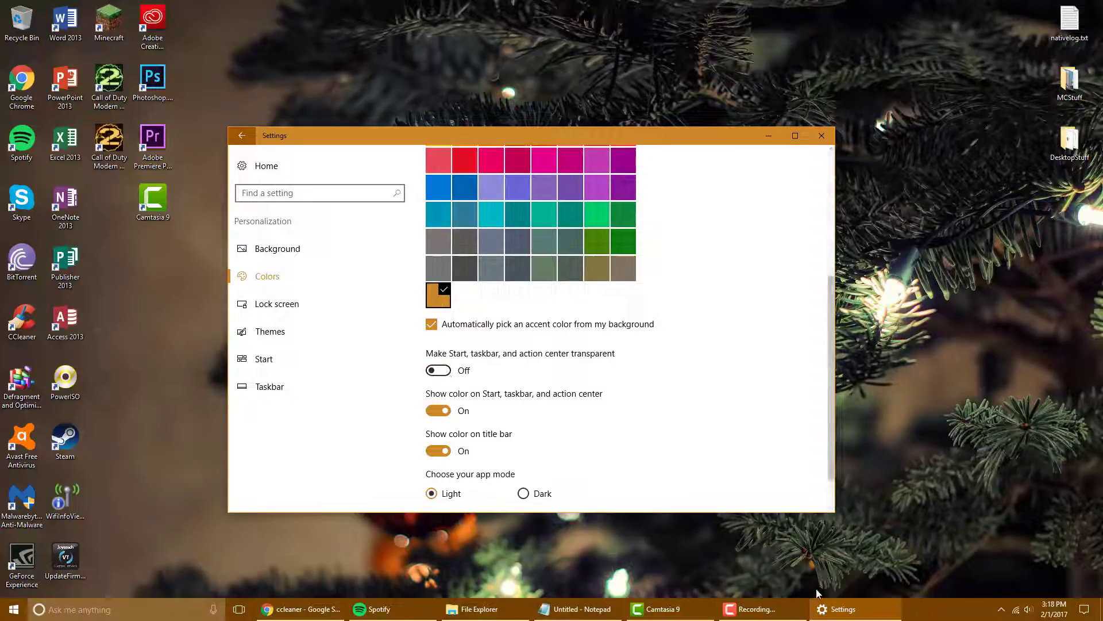
Step: Check the Start menu's look, turn its transparency back on, and close the settings window
{"action": "left_click", "coordinate": [18, 611]}
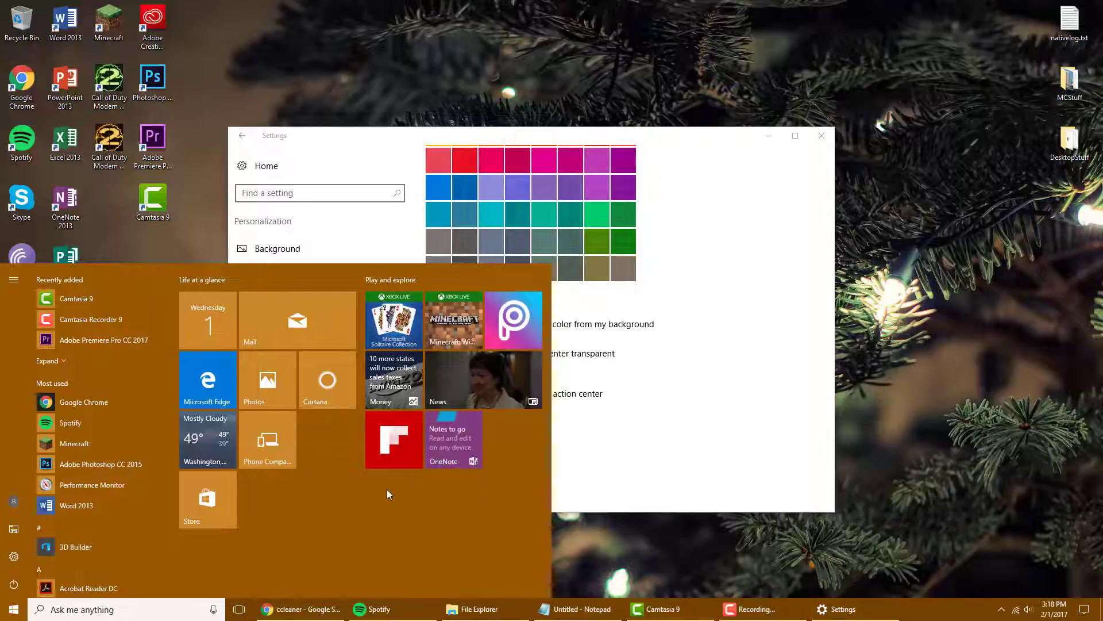
{"action": "left_click", "coordinate": [490, 137]}
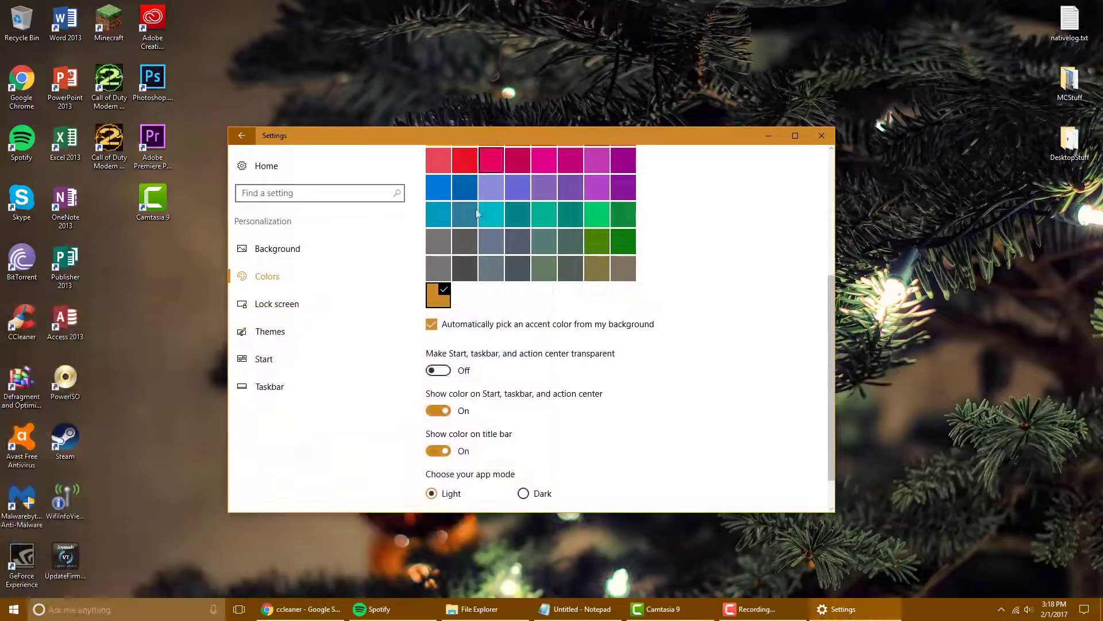
{"action": "left_click", "coordinate": [437, 370]}
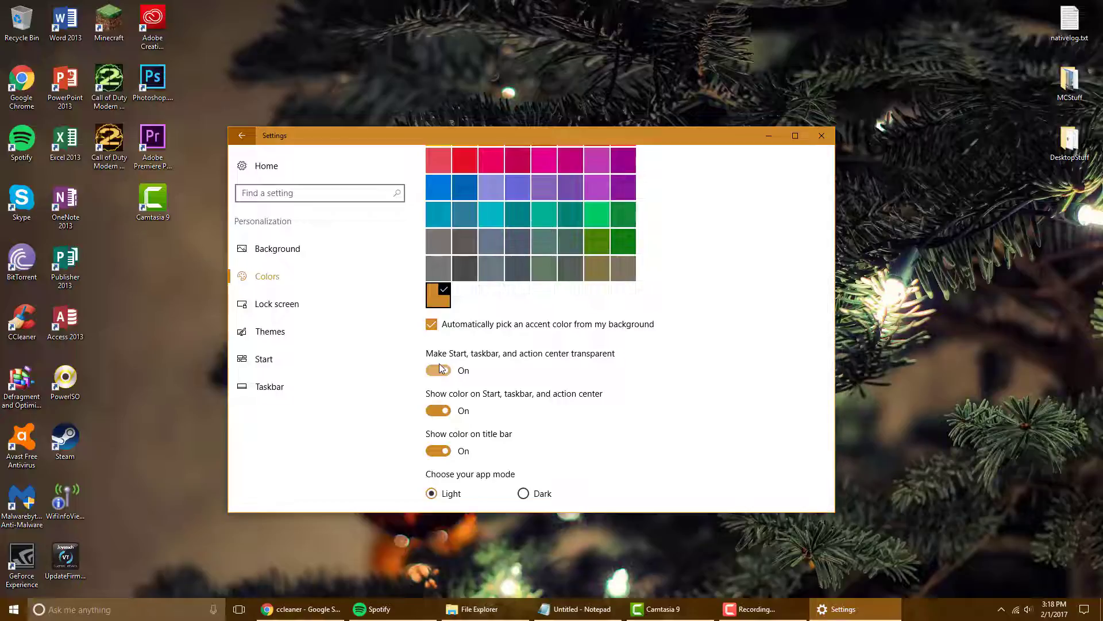
{"action": "left_click", "coordinate": [814, 135]}
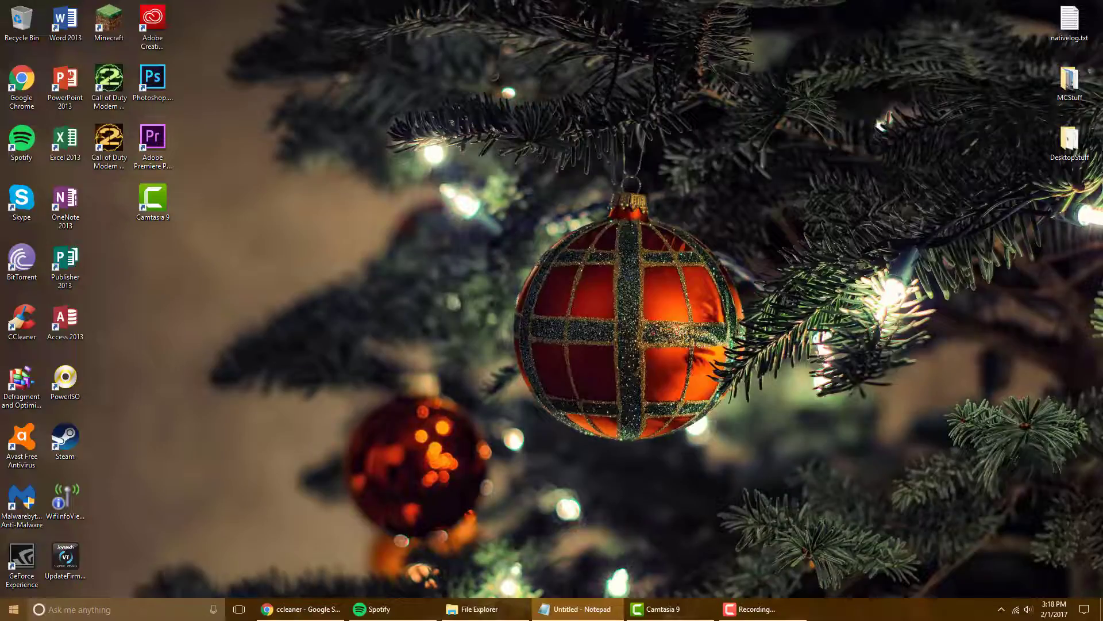
Step: Find and open the Services desktop app and move its window towards the middle of the desktop
{"action": "left_click", "coordinate": [8, 612]}
{"action": "type", "text": "ser"}
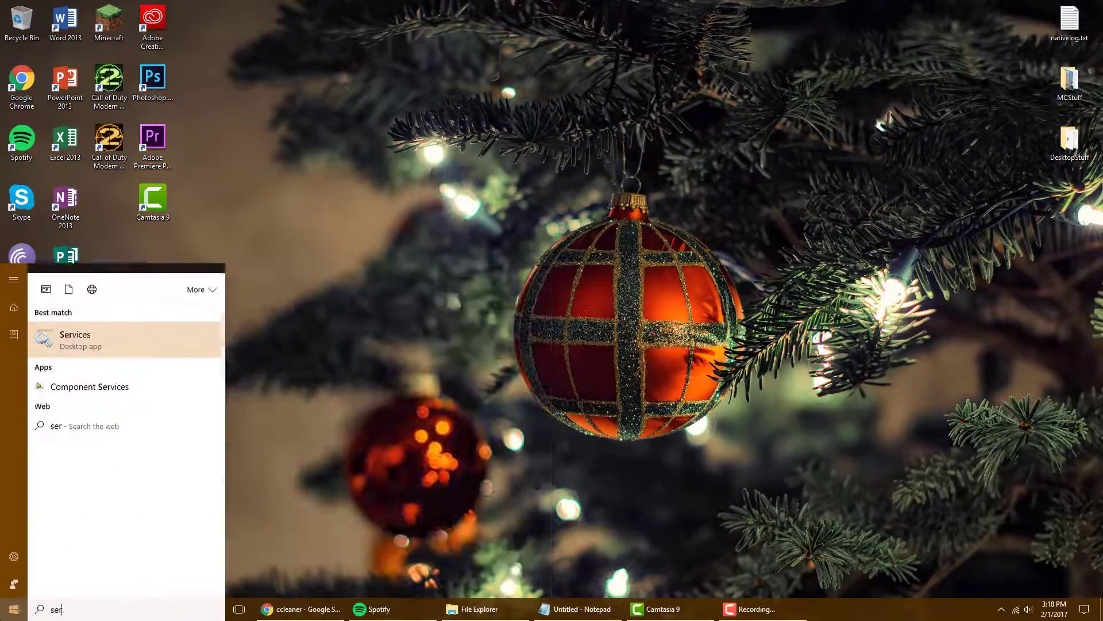
{"action": "type", "text": "vic"}
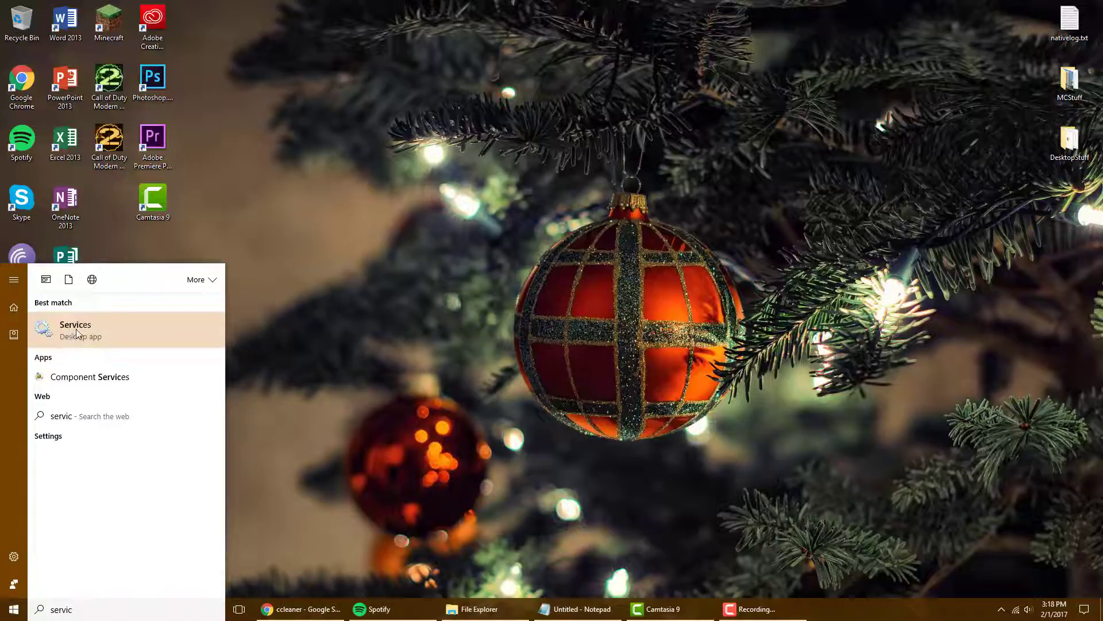
{"action": "left_click", "coordinate": [77, 329]}
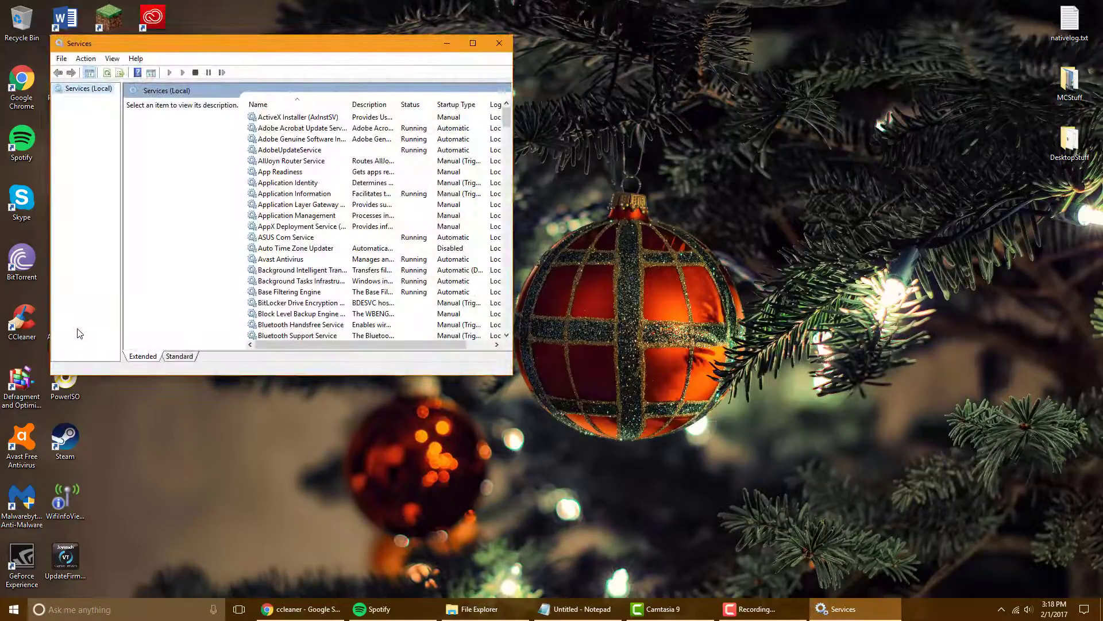
{"action": "left_click_drag", "start_coordinate": [246, 48], "coordinate": [486, 148]}
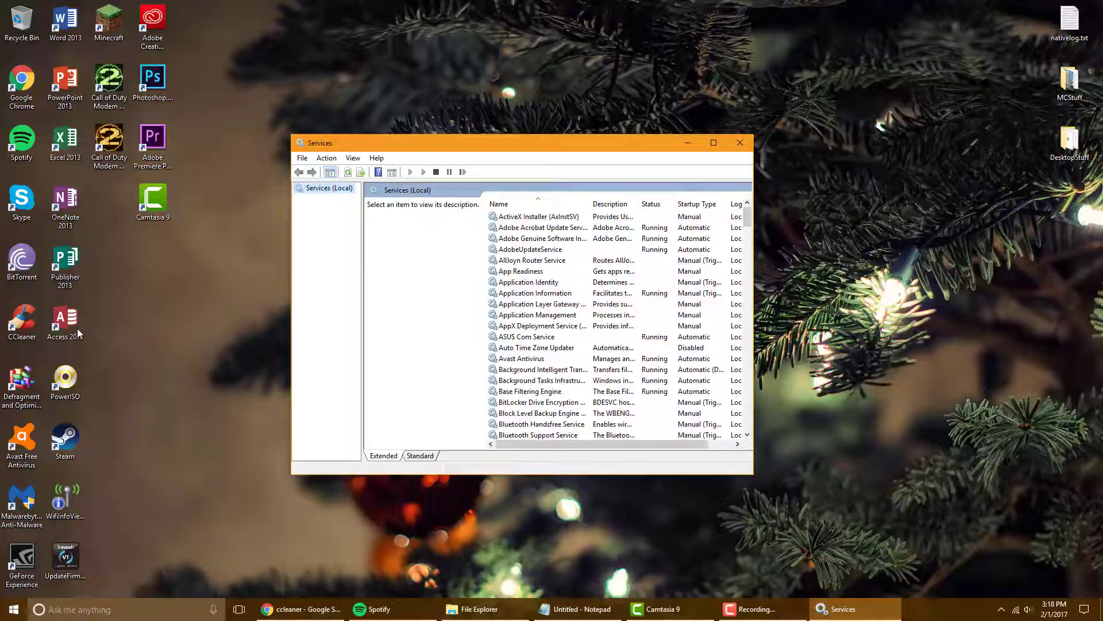
Step: Set the startup type of the Connected User Experiences and Telemetry service to Disabled, apply it, and close its properties
{"action": "left_click", "coordinate": [540, 303]}
{"action": "scroll", "coordinate": [540, 344], "scroll_direction": "down", "scroll_amount": 4}
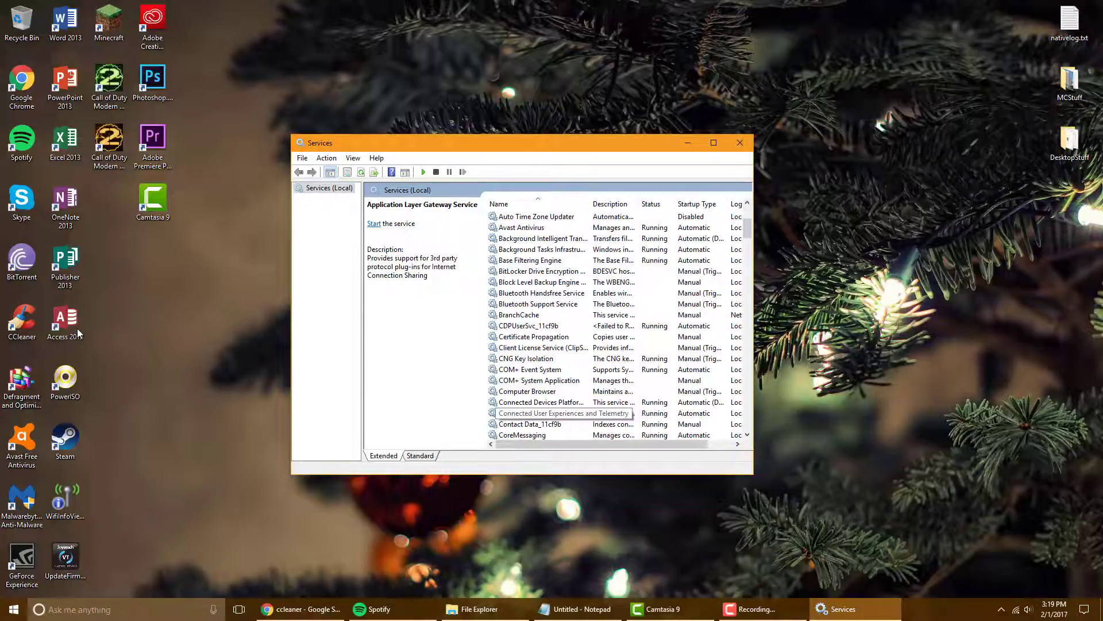
{"action": "left_click", "coordinate": [540, 412]}
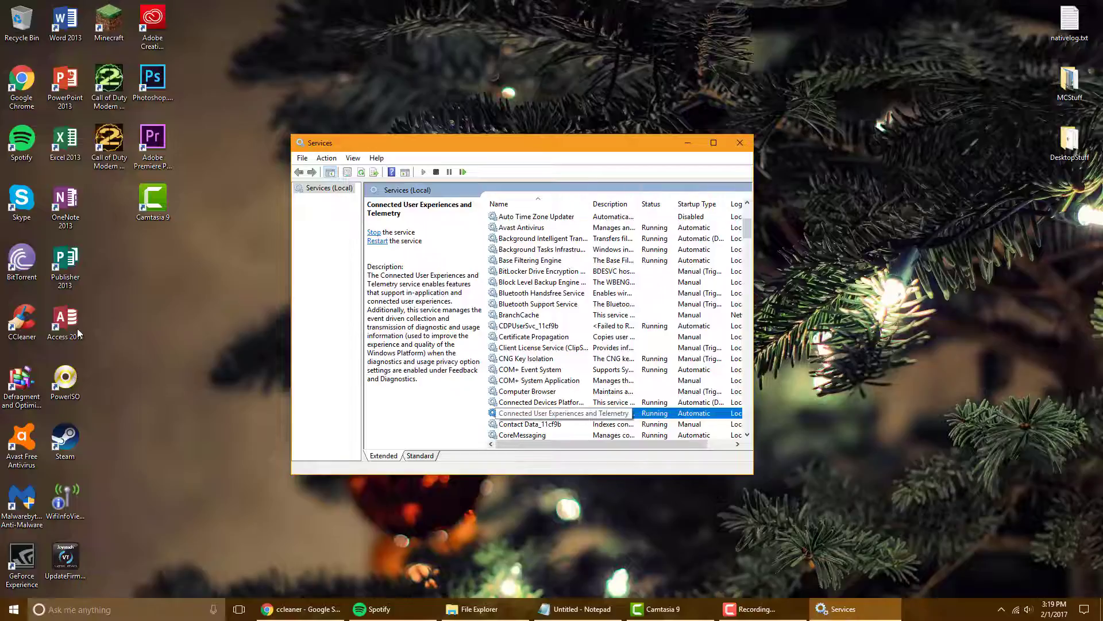
{"action": "key", "text": "shift+F10"}
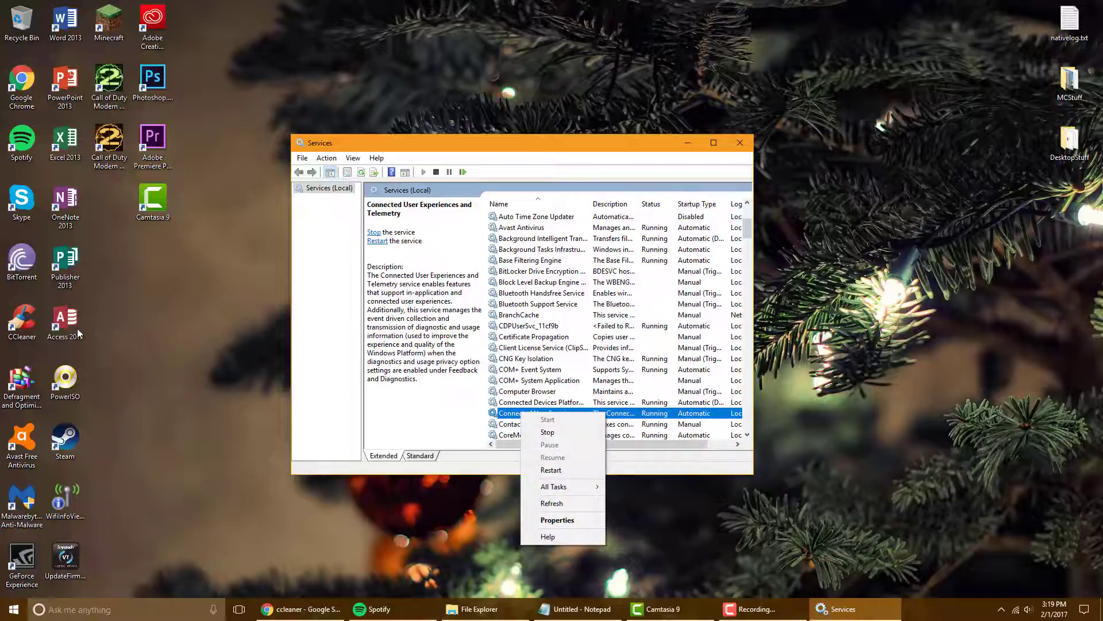
{"action": "key", "text": "Up"}
{"action": "key", "text": "Up"}
{"action": "key", "text": "Return"}
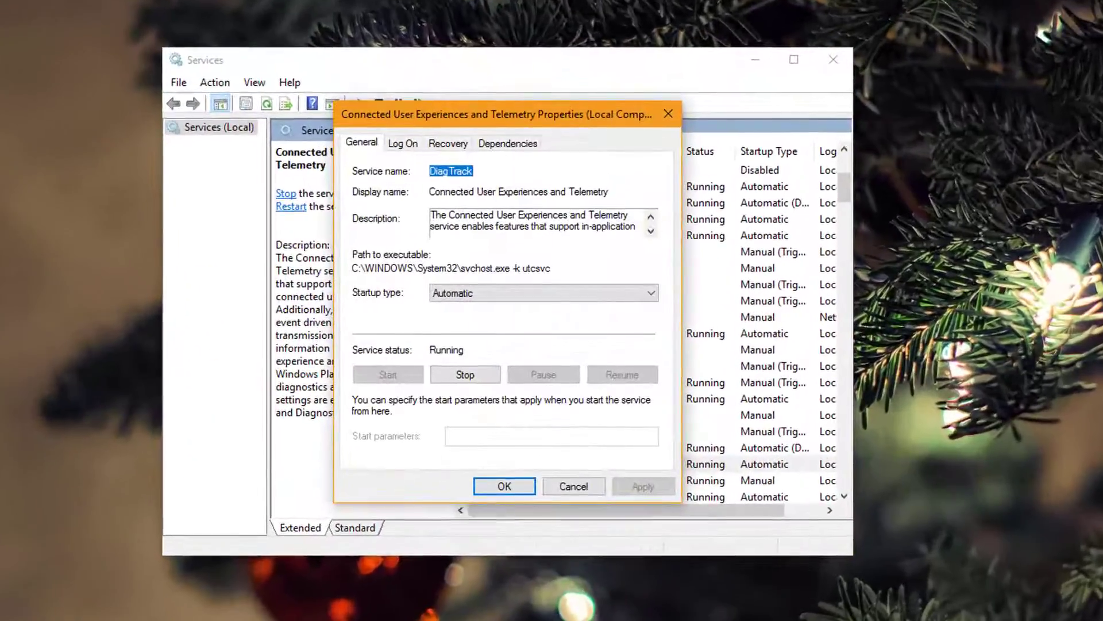
{"action": "left_click", "coordinate": [543, 293]}
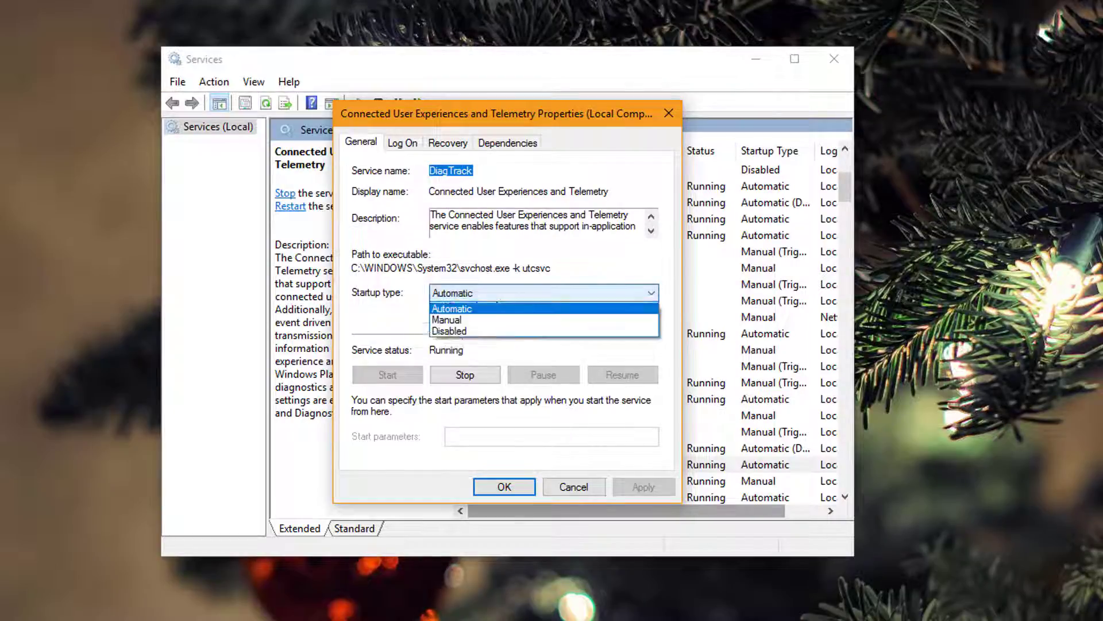
{"action": "left_click", "coordinate": [477, 342]}
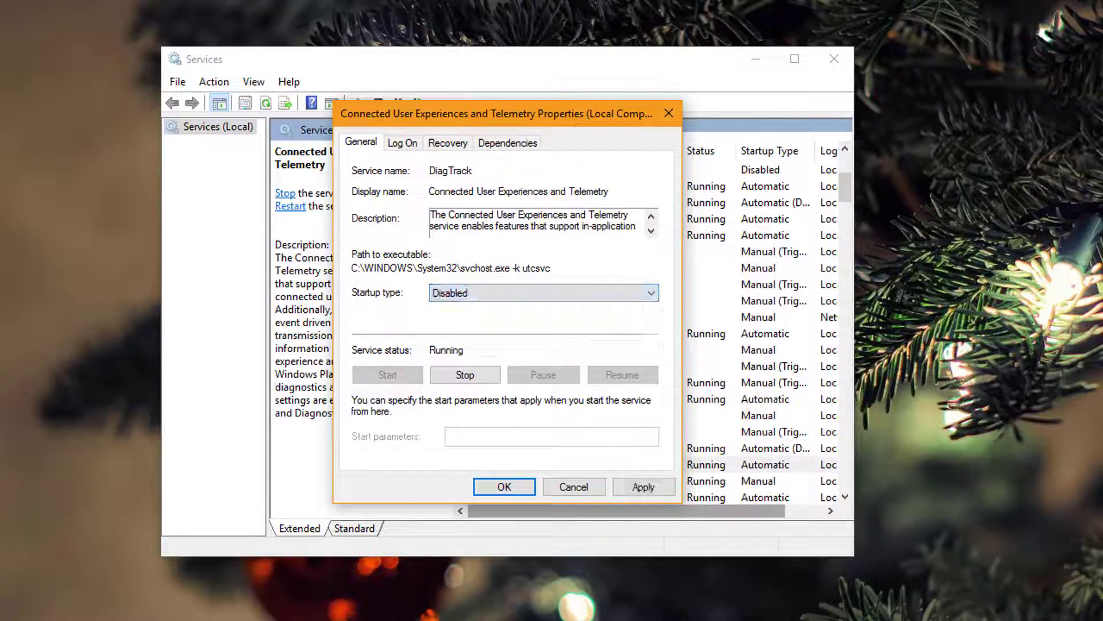
{"action": "left_click", "coordinate": [644, 487]}
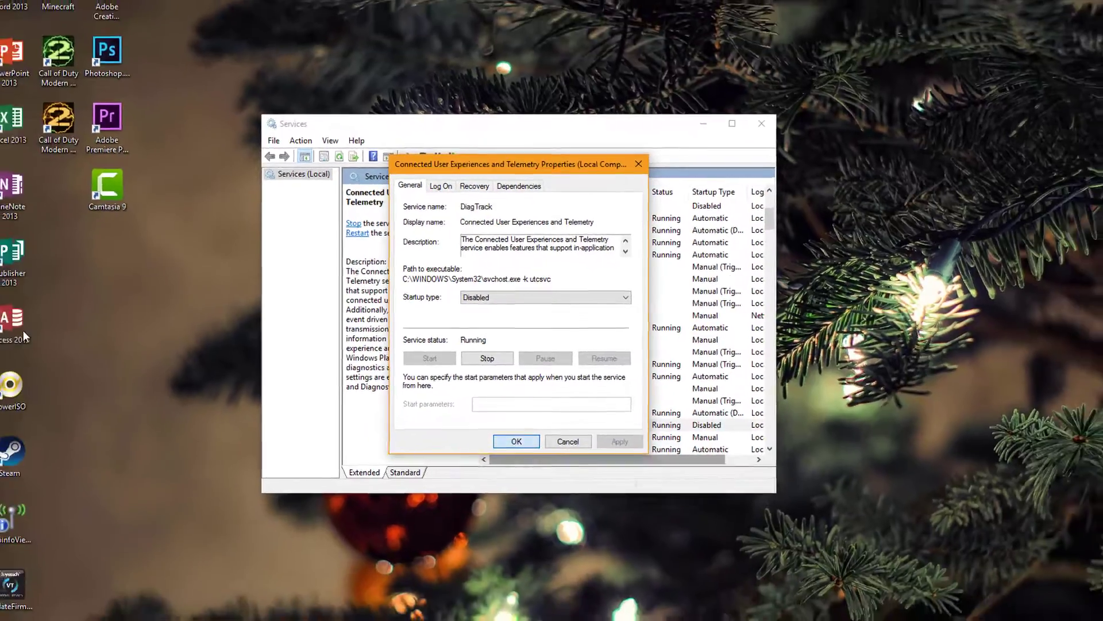
{"action": "key", "text": "Return"}
Step: Bring the Notepad list of services into view and mark Print Spooler and Windows Image Acquisition with a leading "- "
{"action": "left_click_drag", "start_coordinate": [1102, 97], "coordinate": [886, 96]}
{"action": "left_click_drag", "start_coordinate": [975, 95], "coordinate": [526, 107]}
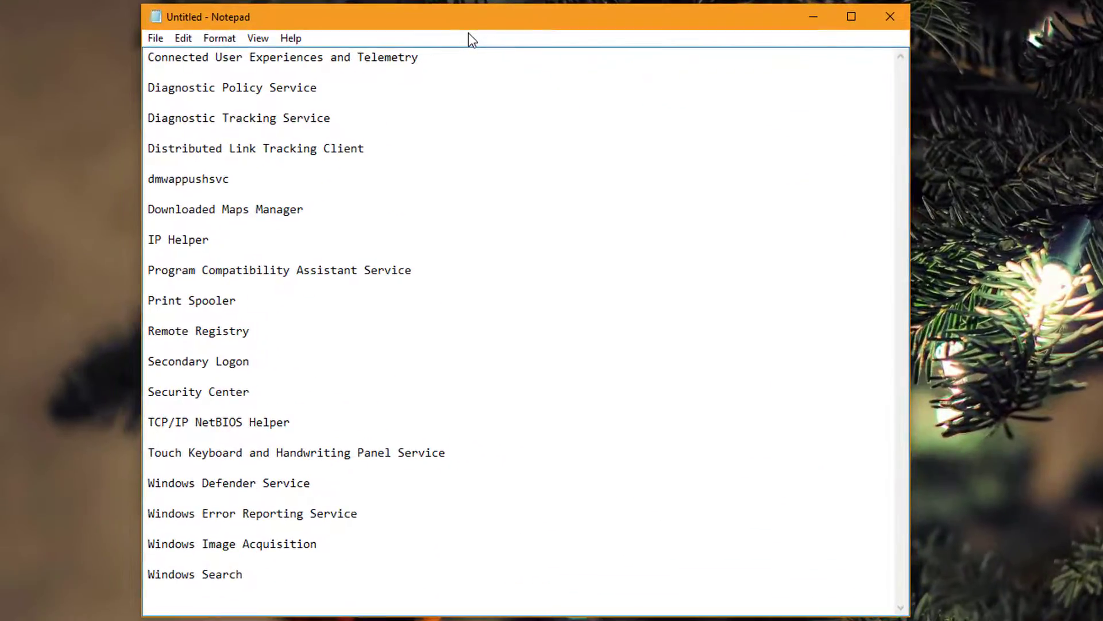
{"action": "left_click", "coordinate": [236, 299]}
{"action": "left_click_drag", "start_coordinate": [236, 300], "coordinate": [150, 305]}
{"action": "left_click", "coordinate": [151, 304]}
{"action": "type", "text": "-"}
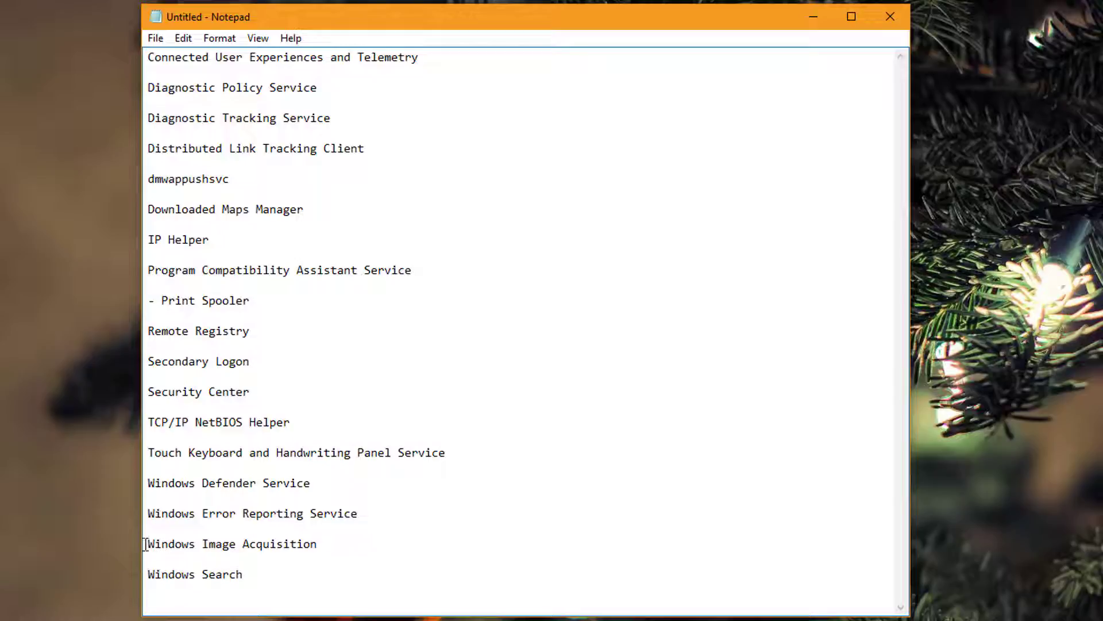
{"action": "left_click", "coordinate": [147, 544]}
{"action": "type", "text": "-"}
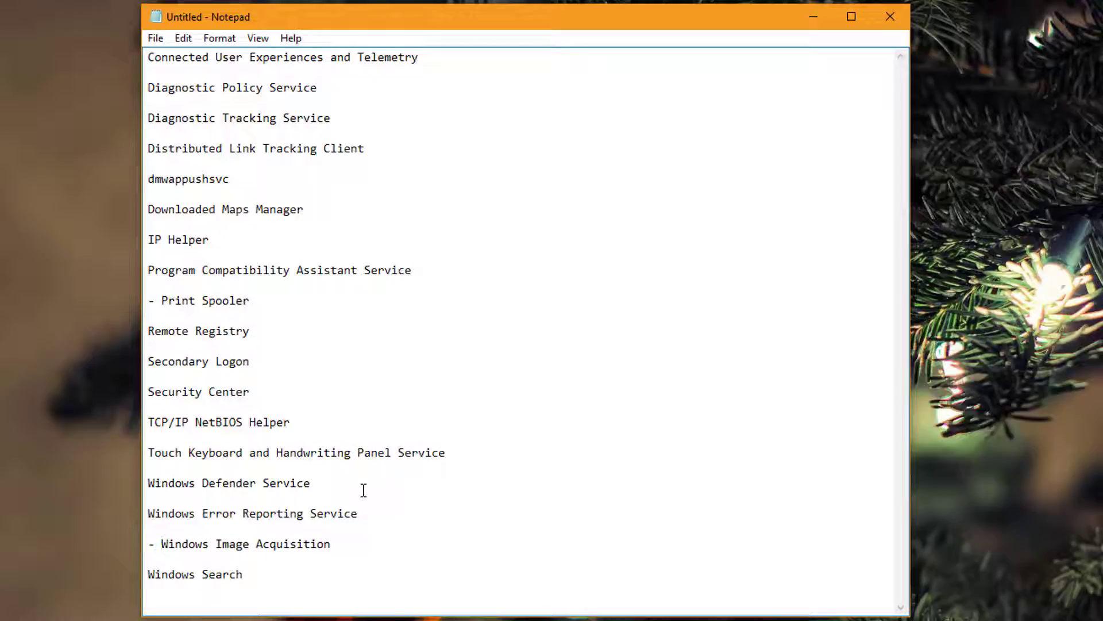
Step: Mark Downloaded Maps Manager in the Notepad list with a leading "- " and minimize the Notepad window
{"action": "left_click", "coordinate": [149, 209]}
{"action": "type", "text": "-"}
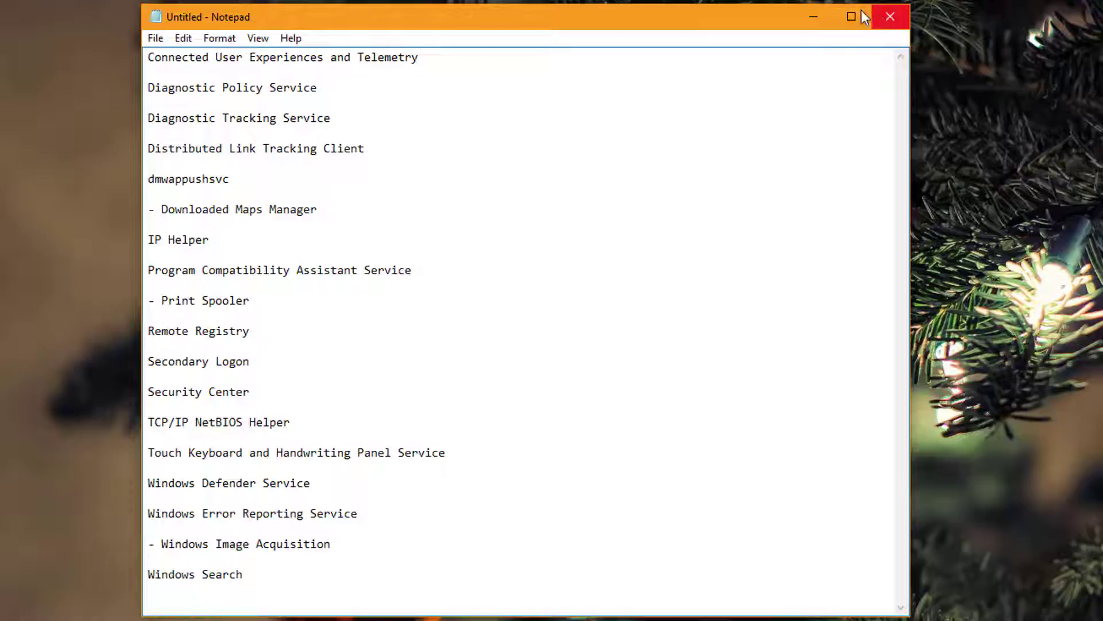
{"action": "left_click", "coordinate": [811, 17]}
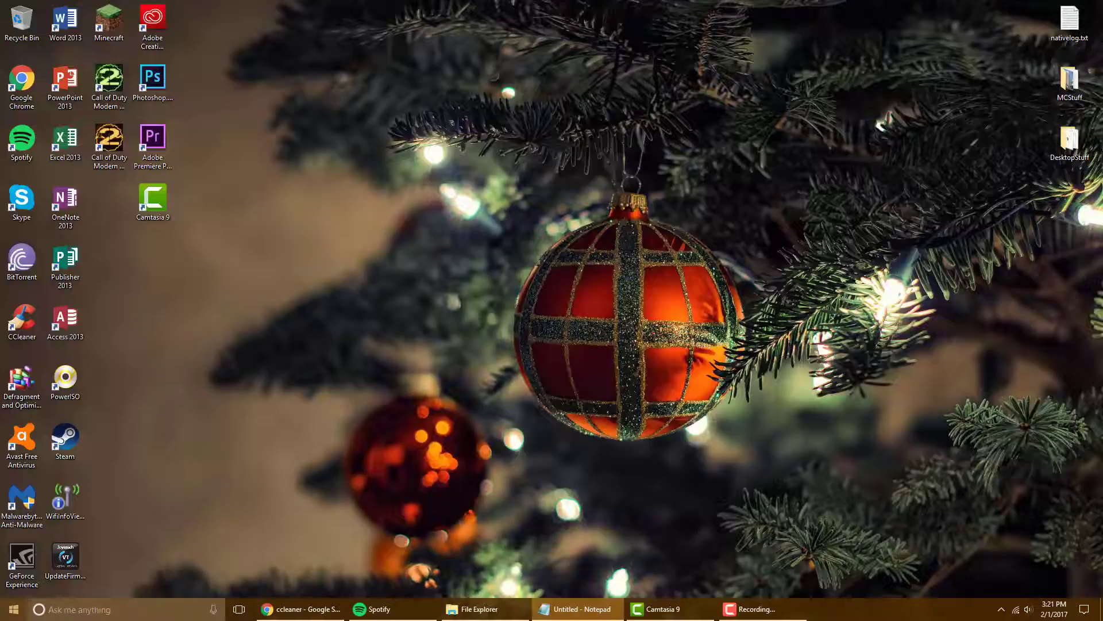
Step: Open the Windows privacy settings and look through the general privacy options
{"action": "left_click", "coordinate": [14, 609]}
{"action": "left_click", "coordinate": [14, 560]}
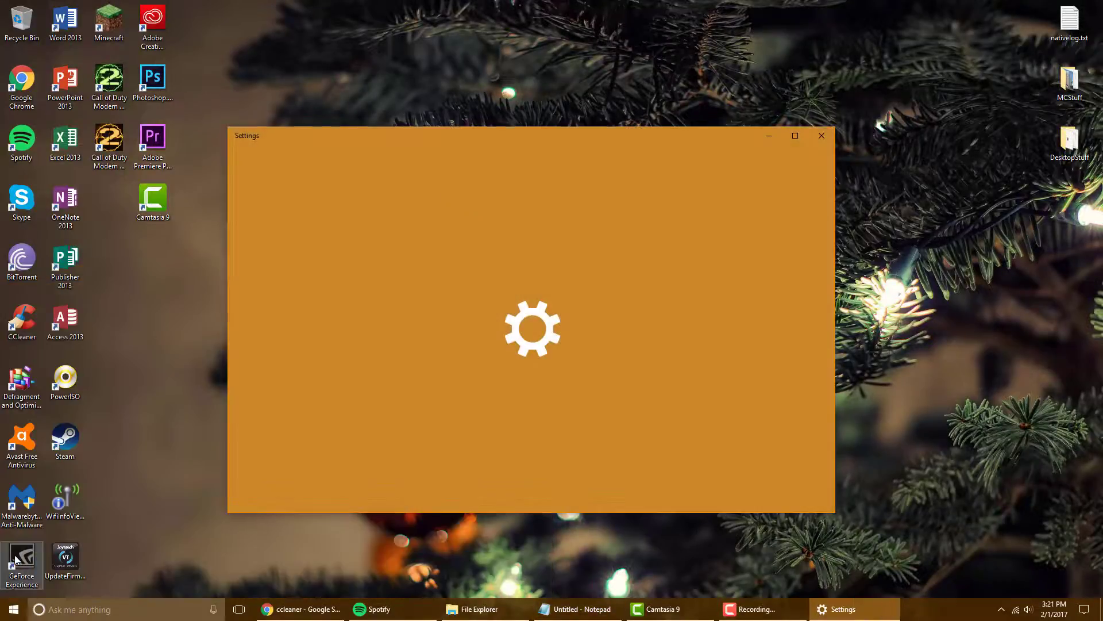
{"action": "left_click", "coordinate": [536, 405]}
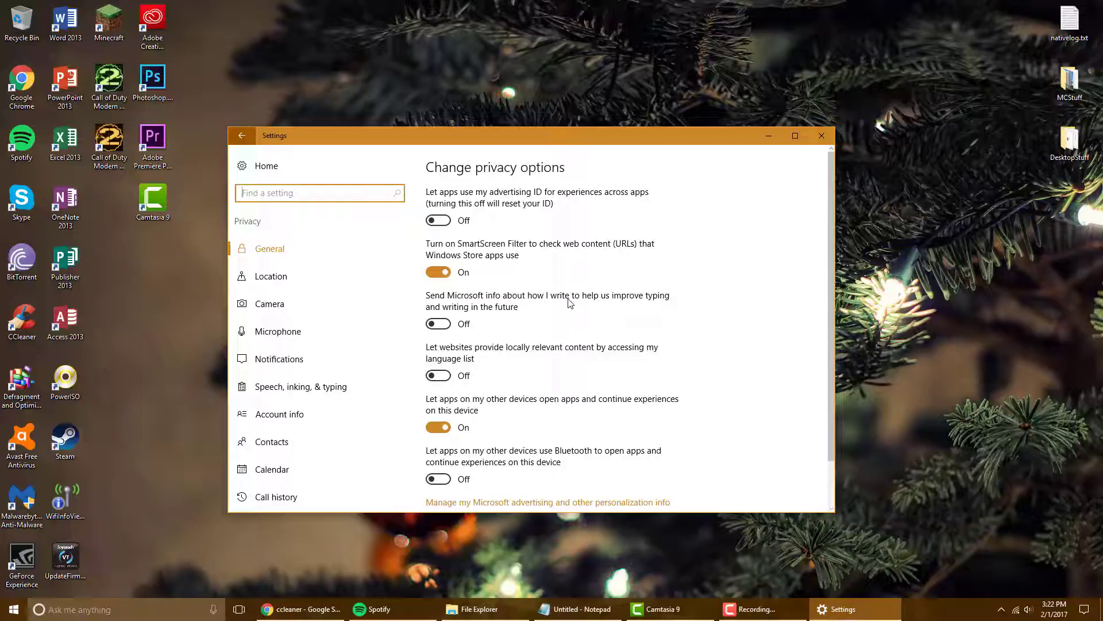
{"action": "scroll", "coordinate": [568, 302], "scroll_direction": "down", "scroll_amount": 2}
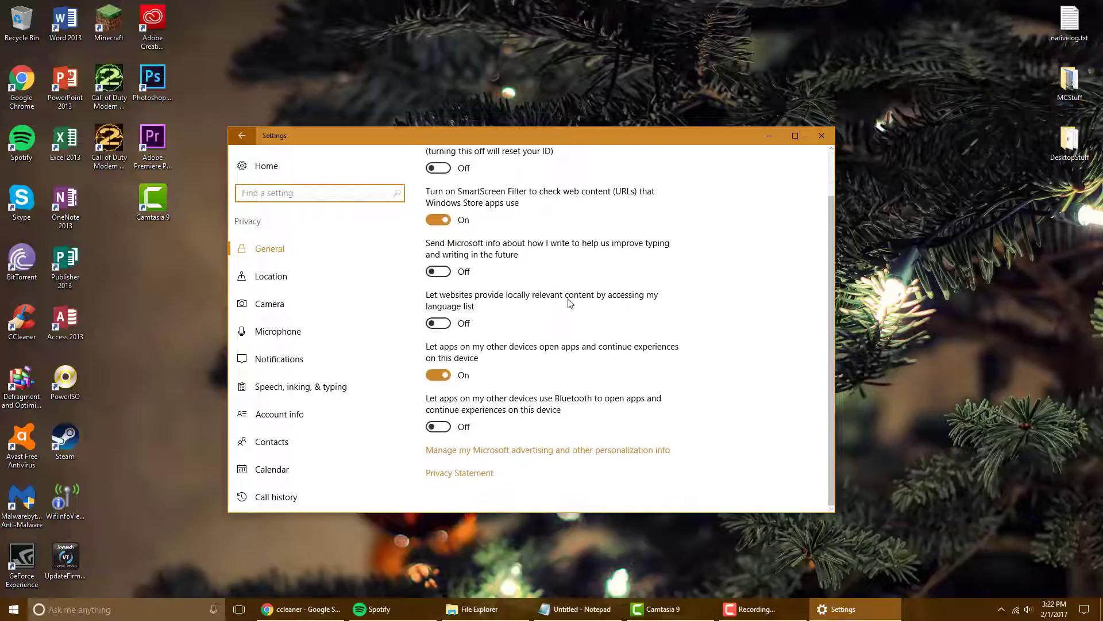
{"action": "scroll", "coordinate": [523, 372], "scroll_direction": "up", "scroll_amount": 2}
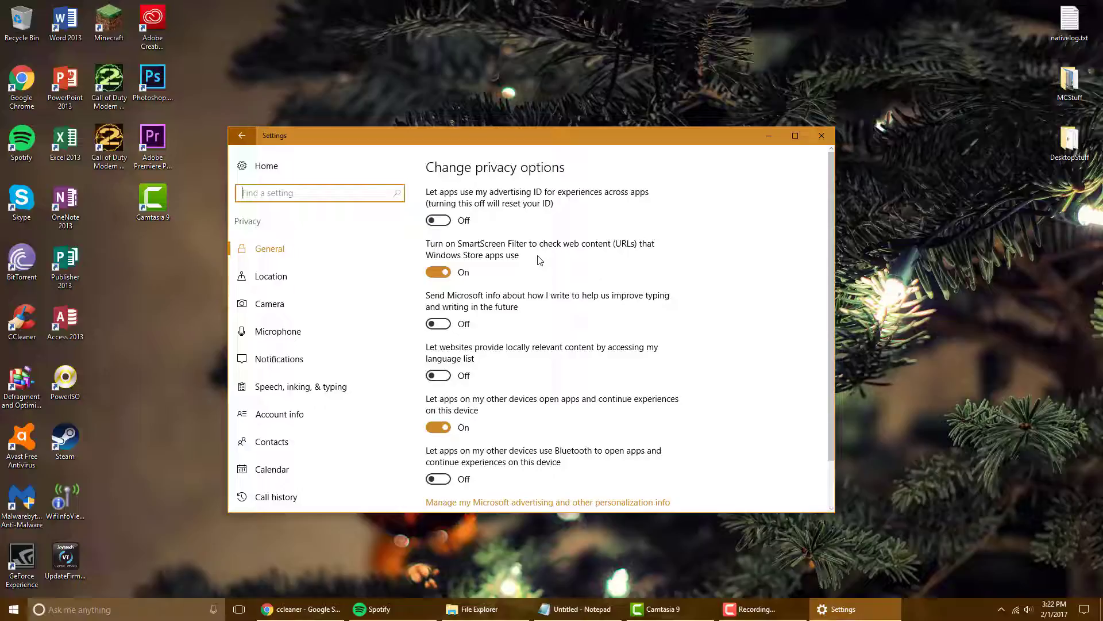
Step: Turn on the location service in the Location privacy settings and check the Camera privacy settings
{"action": "left_click", "coordinate": [279, 281]}
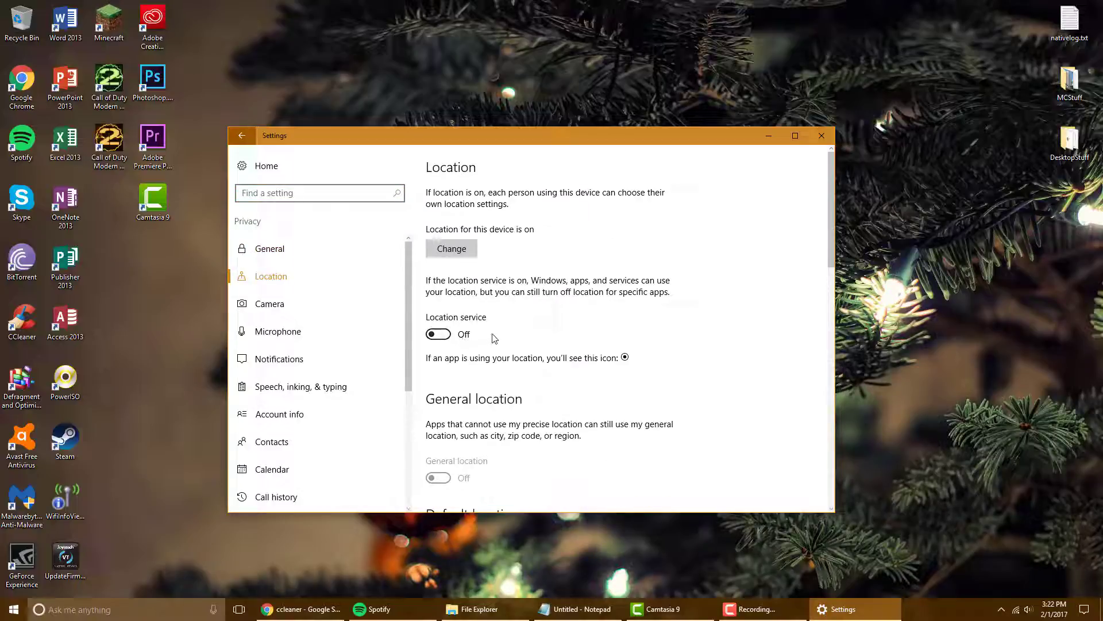
{"action": "left_click", "coordinate": [439, 336]}
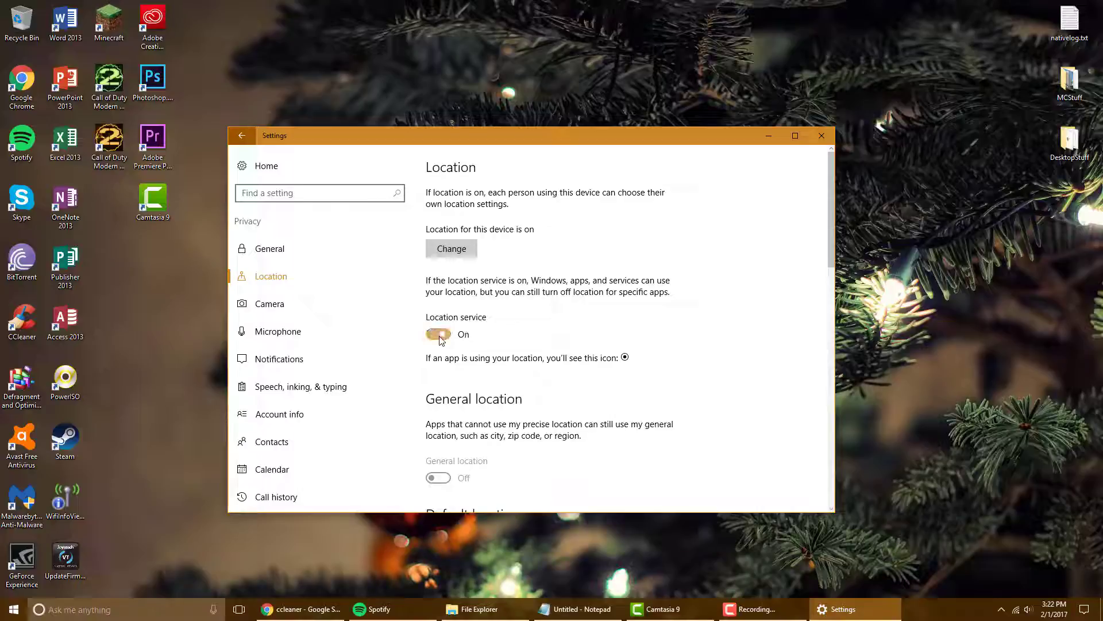
{"action": "left_click", "coordinate": [305, 304]}
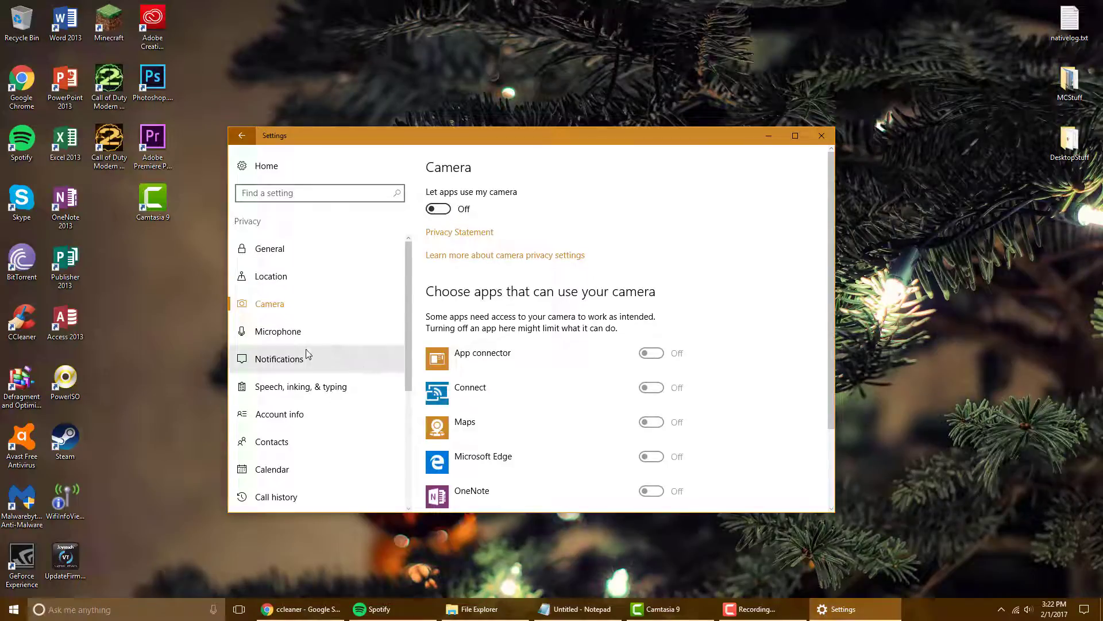
Step: Examine the speech, inking, and typing option, the account info access setting, and the remaining privacy categories
{"action": "left_click", "coordinate": [290, 389]}
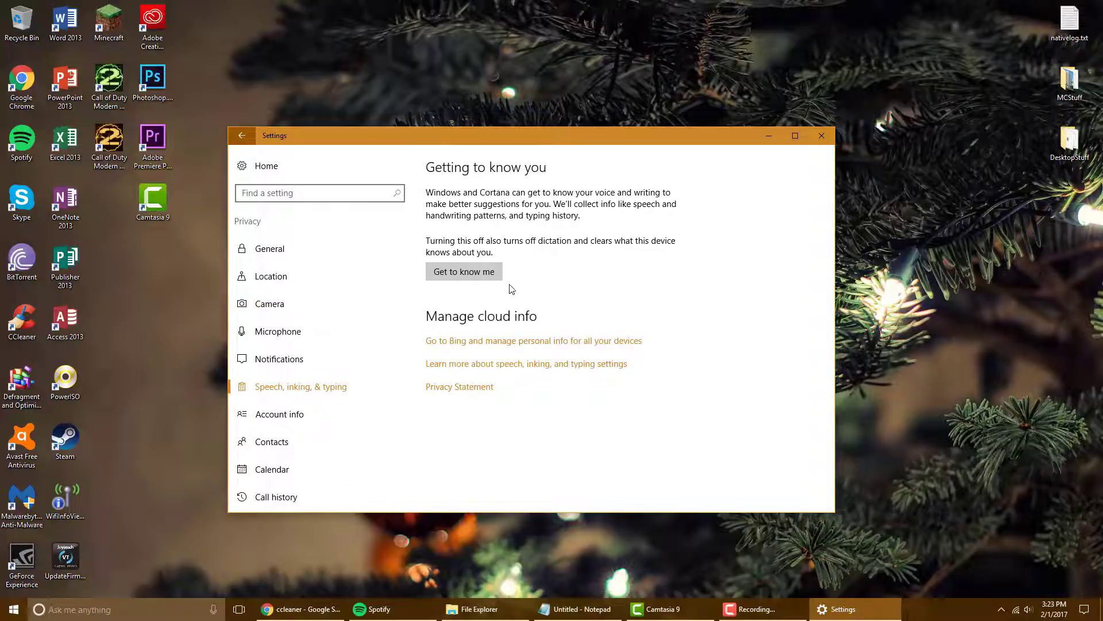
{"action": "left_click", "coordinate": [454, 271]}
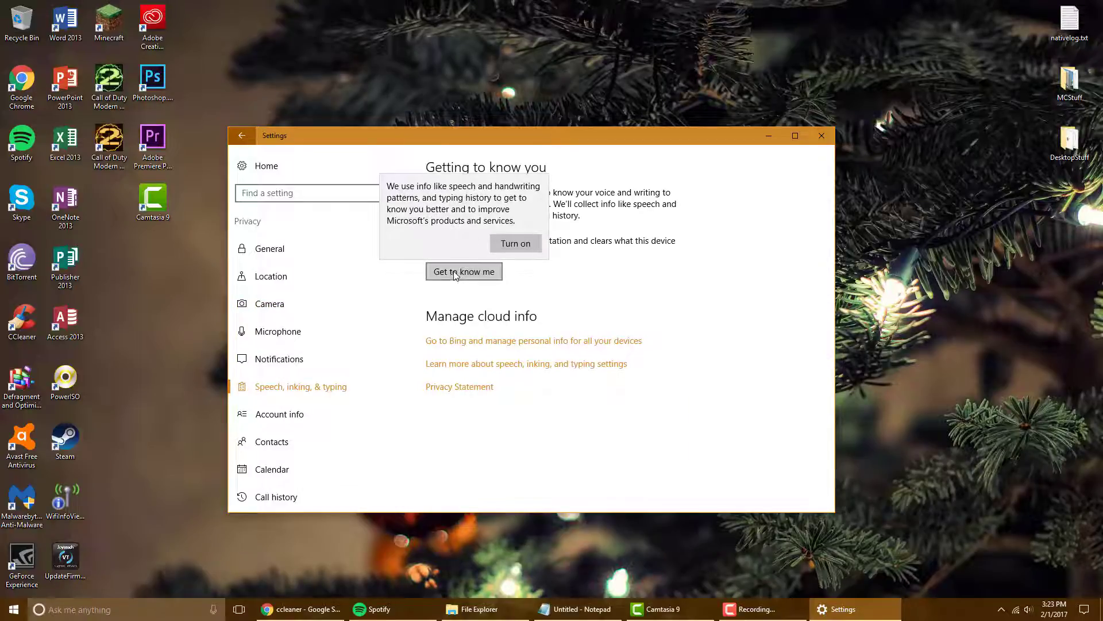
{"action": "left_click", "coordinate": [567, 299]}
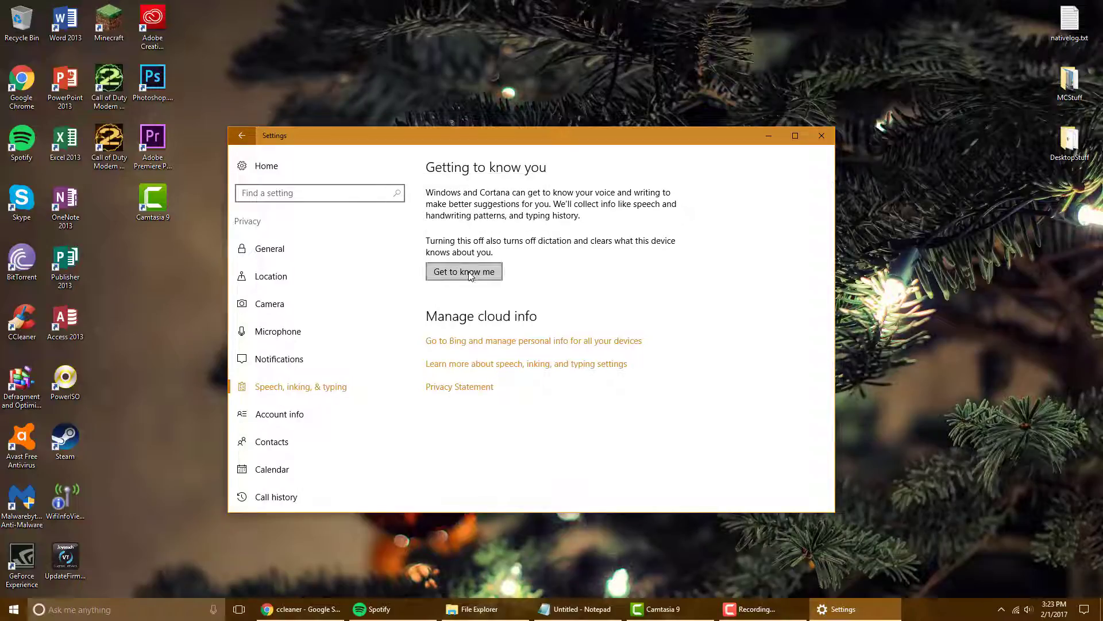
{"action": "left_click", "coordinate": [345, 414]}
{"action": "scroll", "coordinate": [363, 365], "scroll_direction": "down", "scroll_amount": 3}
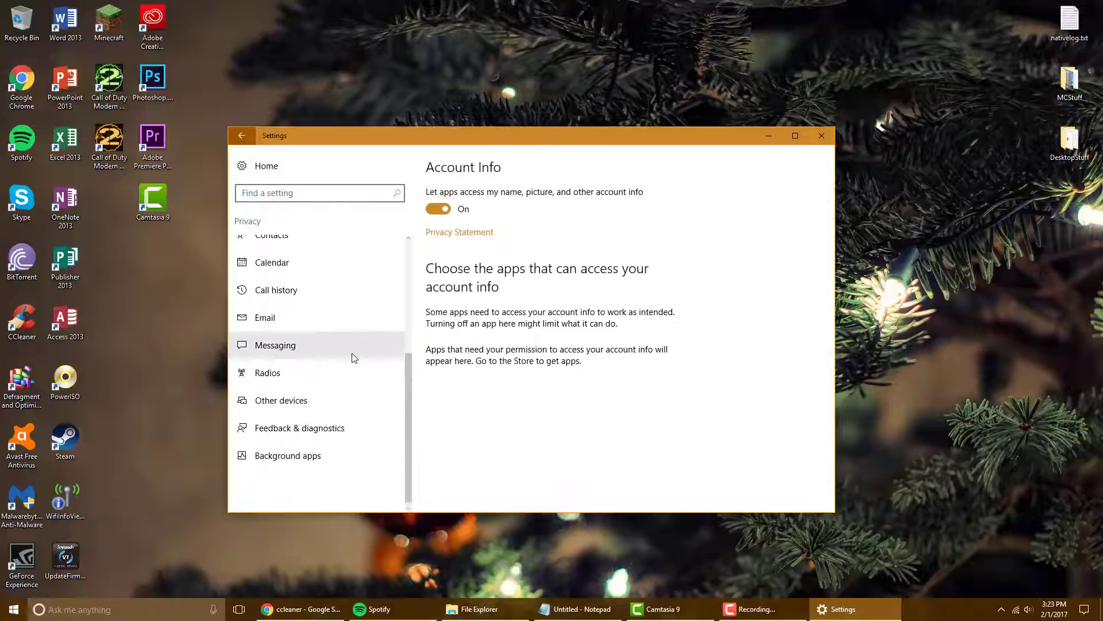
{"action": "scroll", "coordinate": [351, 356], "scroll_direction": "up", "scroll_amount": 5}
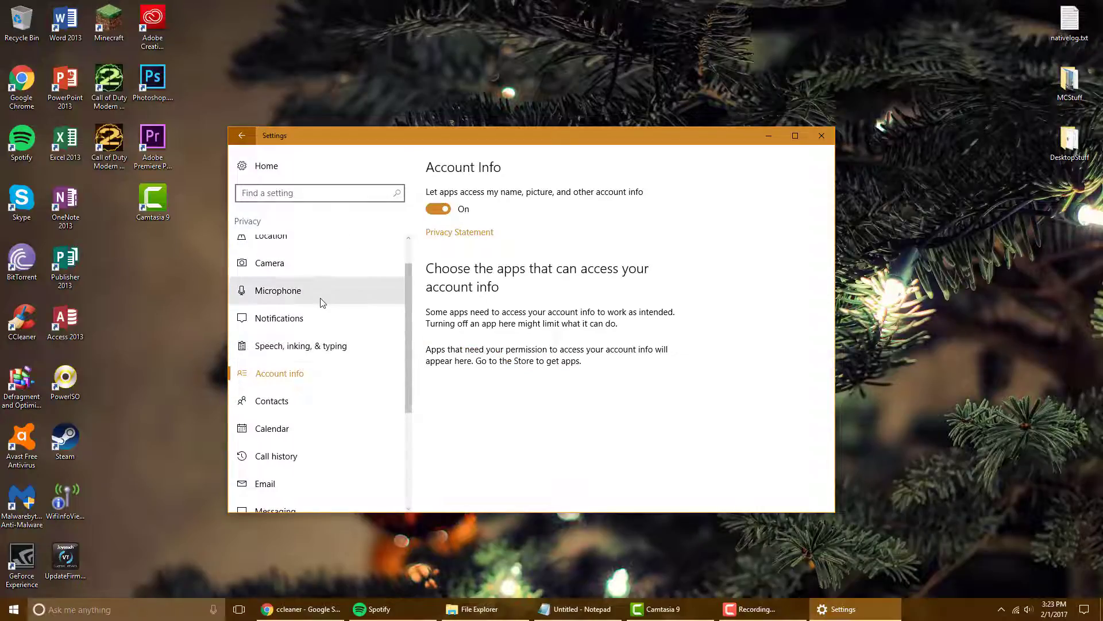
{"action": "scroll", "coordinate": [320, 303], "scroll_direction": "down", "scroll_amount": 3}
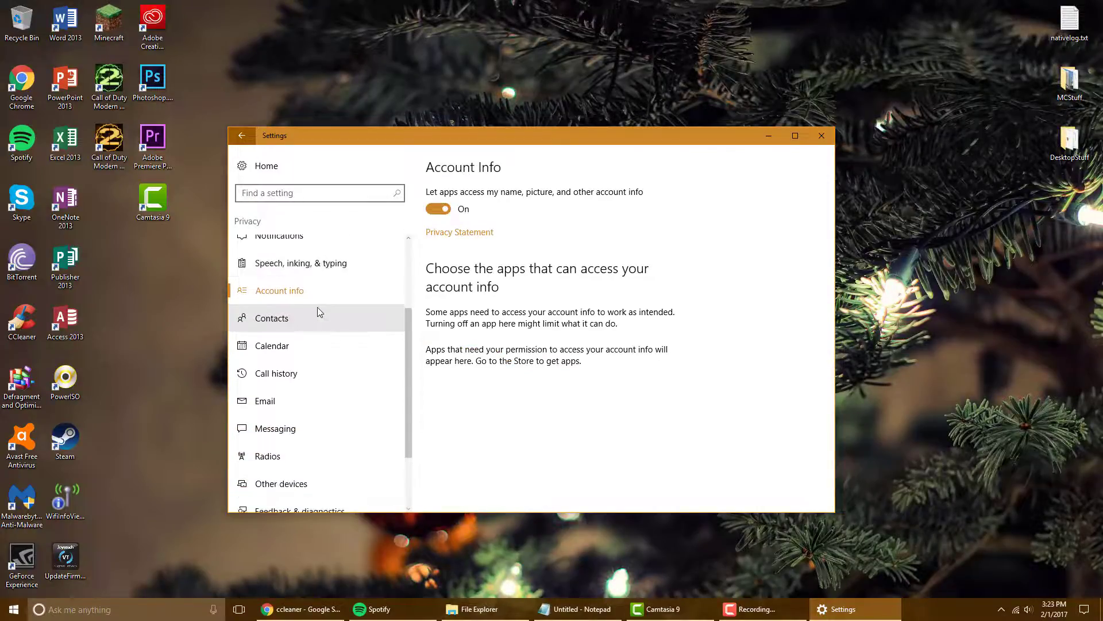
{"action": "scroll", "coordinate": [320, 312], "scroll_direction": "down", "scroll_amount": 3}
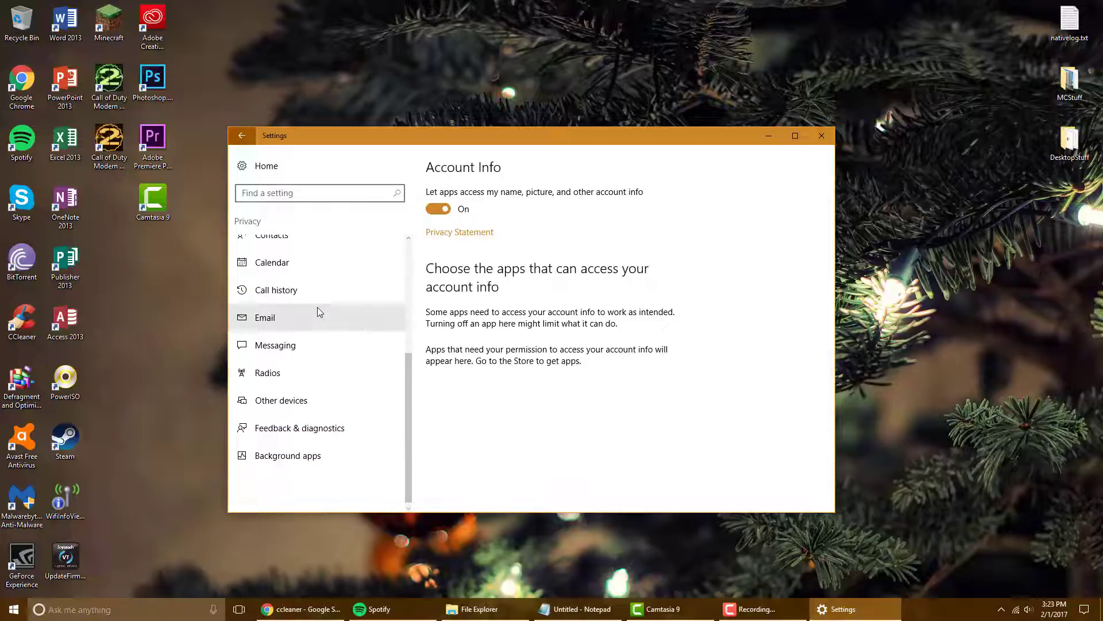
Step: In the feedback and diagnostics settings, set the feedback frequency to Never and the device data sent to Microsoft to Basic
{"action": "left_click", "coordinate": [289, 431]}
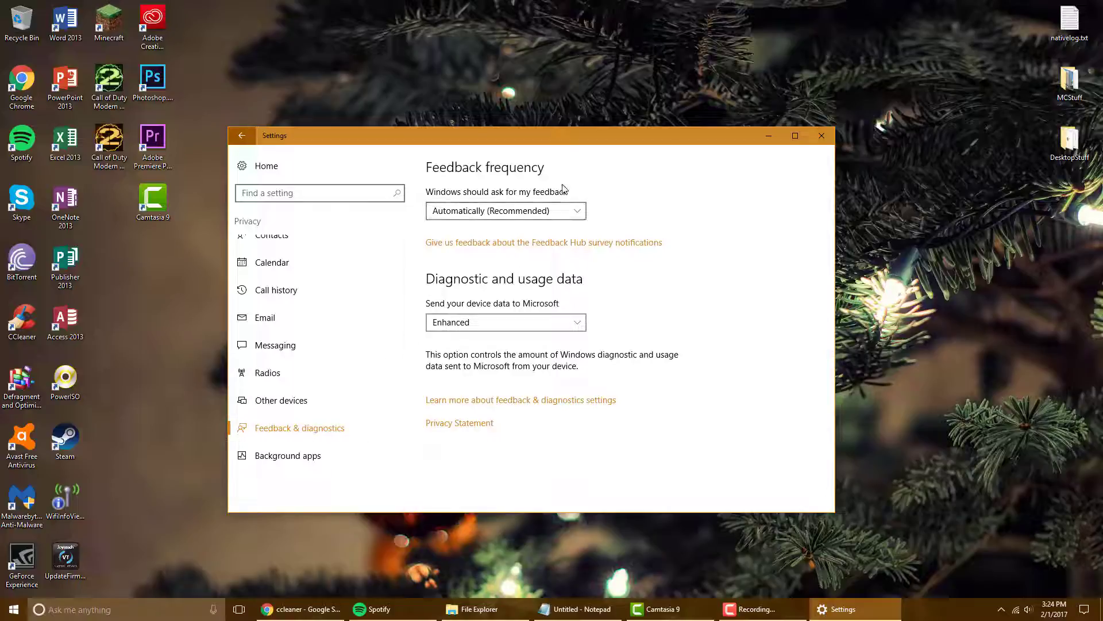
{"action": "left_click", "coordinate": [483, 213]}
{"action": "left_click", "coordinate": [452, 285]}
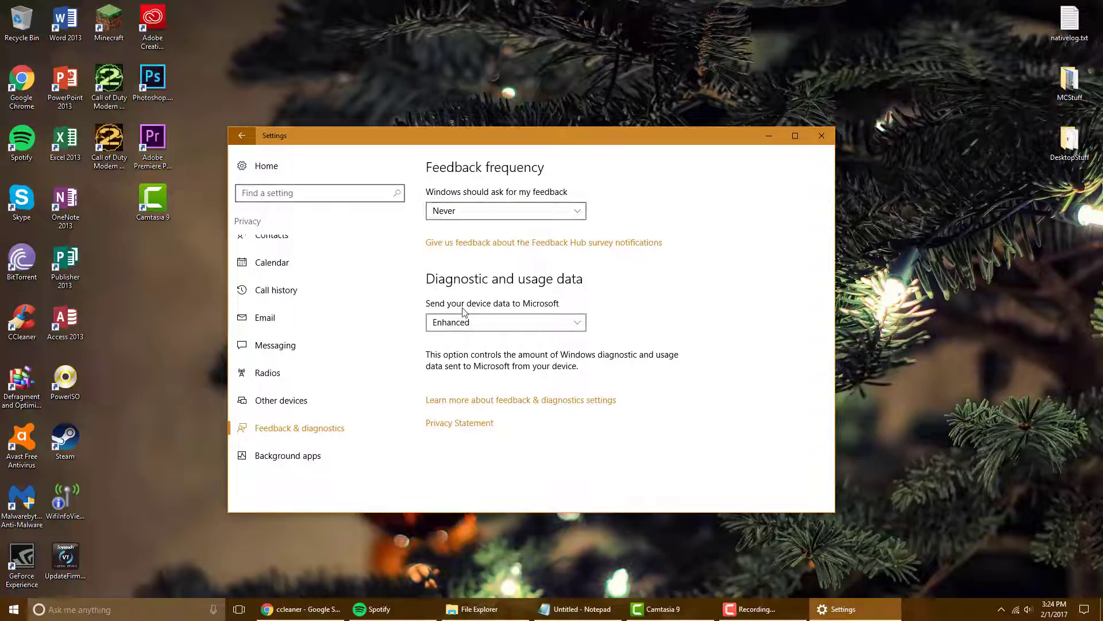
{"action": "left_click", "coordinate": [495, 320]}
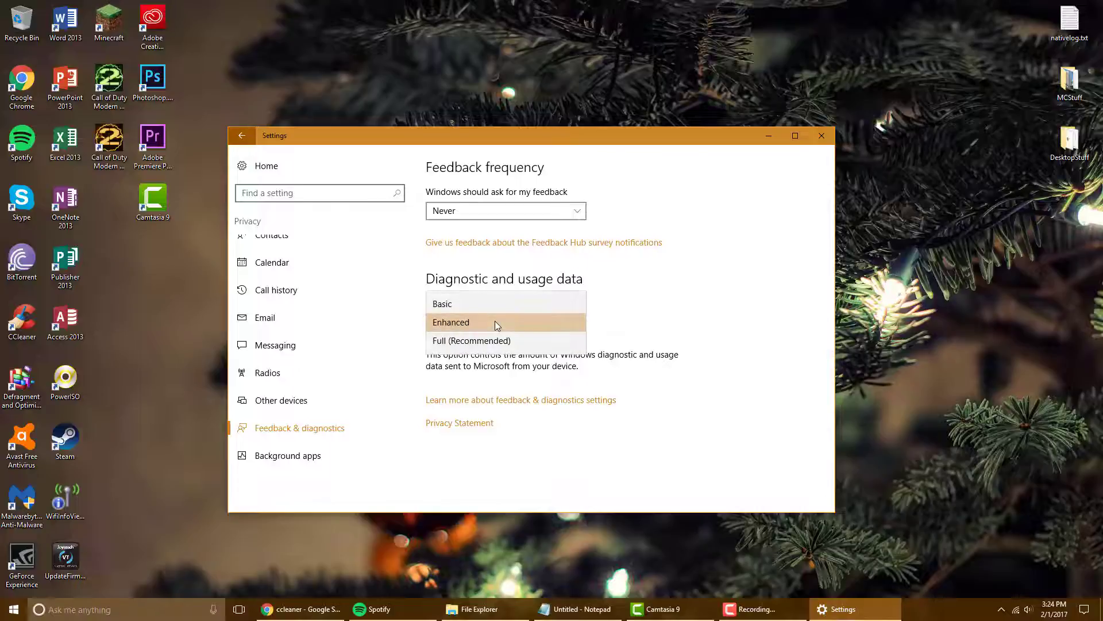
{"action": "left_click", "coordinate": [489, 301]}
Step: Stop Contact Support, Maps, Messaging, Microsoft Solitaire Collection, and Money from running in the background
{"action": "left_click", "coordinate": [298, 459]}
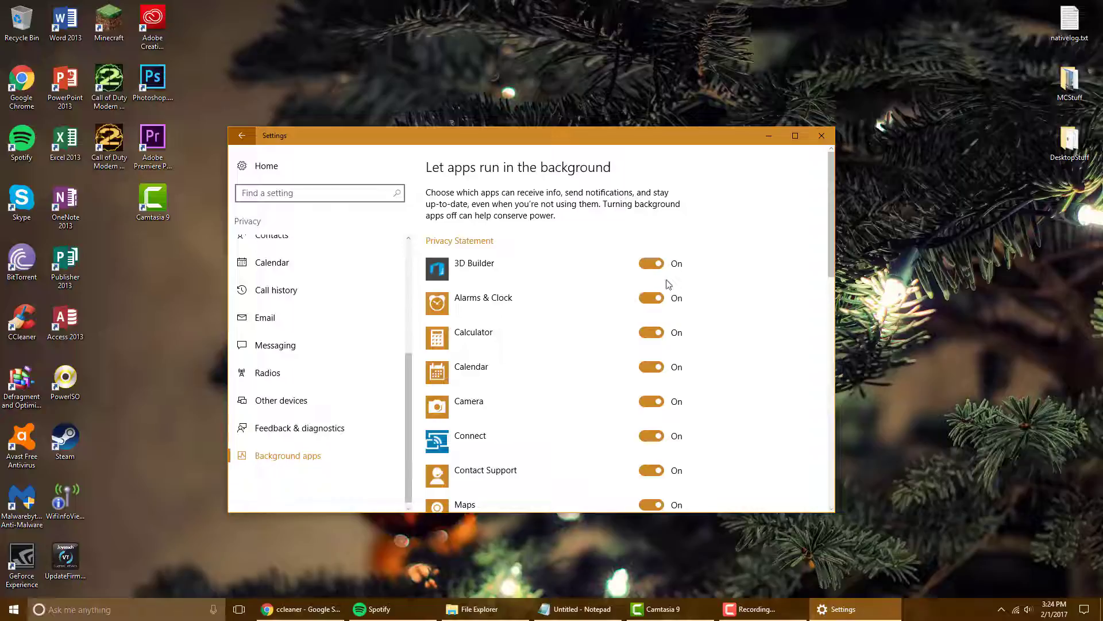
{"action": "scroll", "coordinate": [741, 283], "scroll_direction": "down", "scroll_amount": 3}
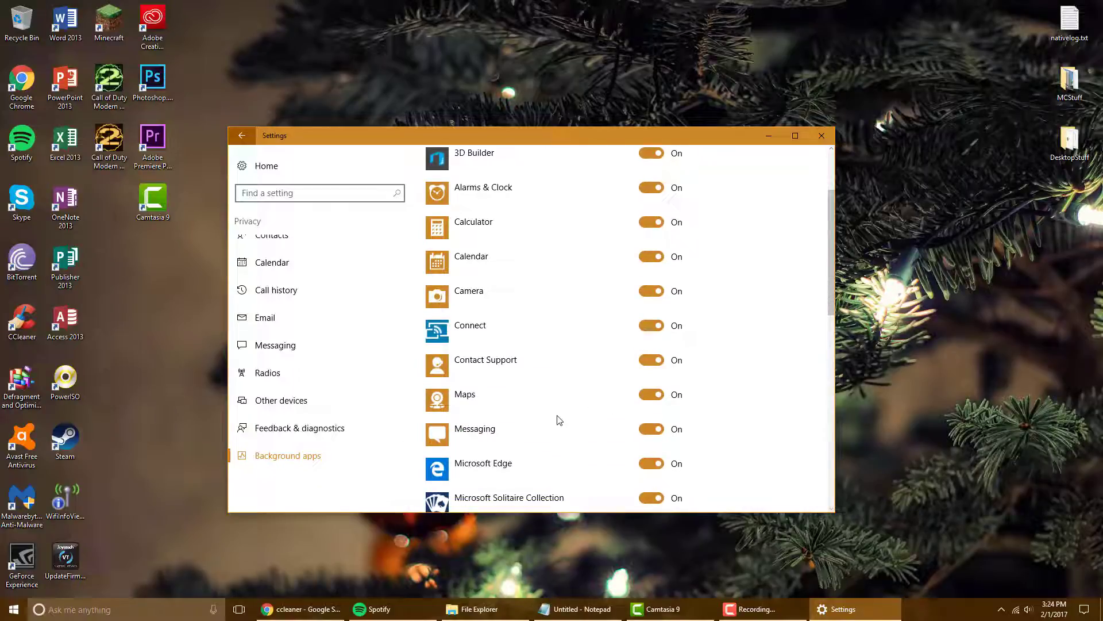
{"action": "left_click", "coordinate": [661, 359]}
{"action": "left_click", "coordinate": [649, 395]}
{"action": "left_click", "coordinate": [658, 430]}
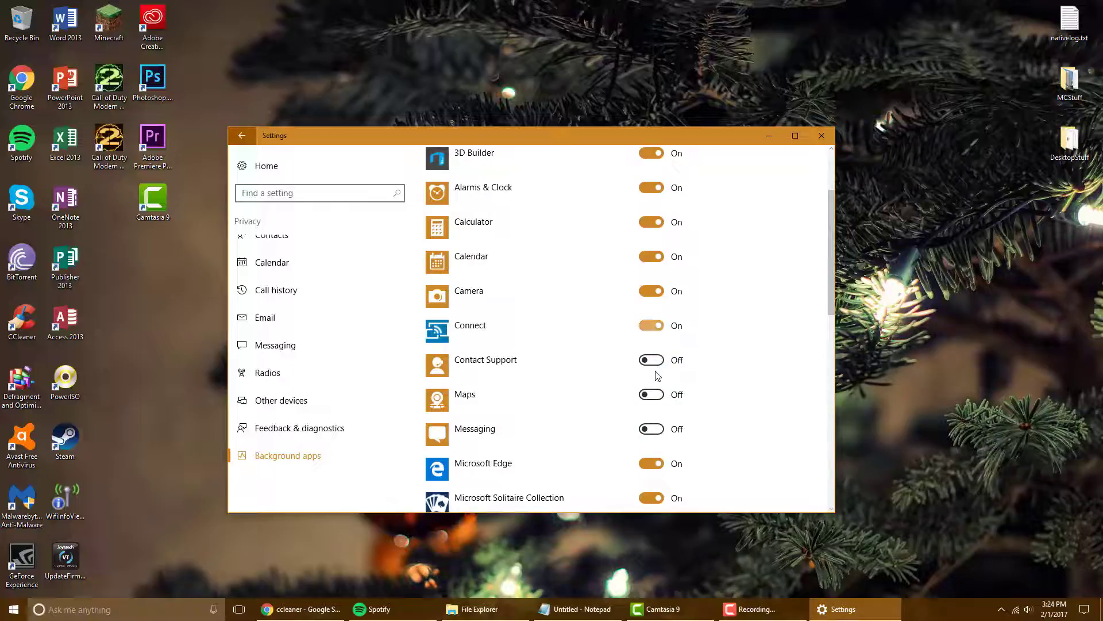
{"action": "scroll", "coordinate": [657, 375], "scroll_direction": "down", "scroll_amount": 2}
{"action": "left_click", "coordinate": [654, 443]}
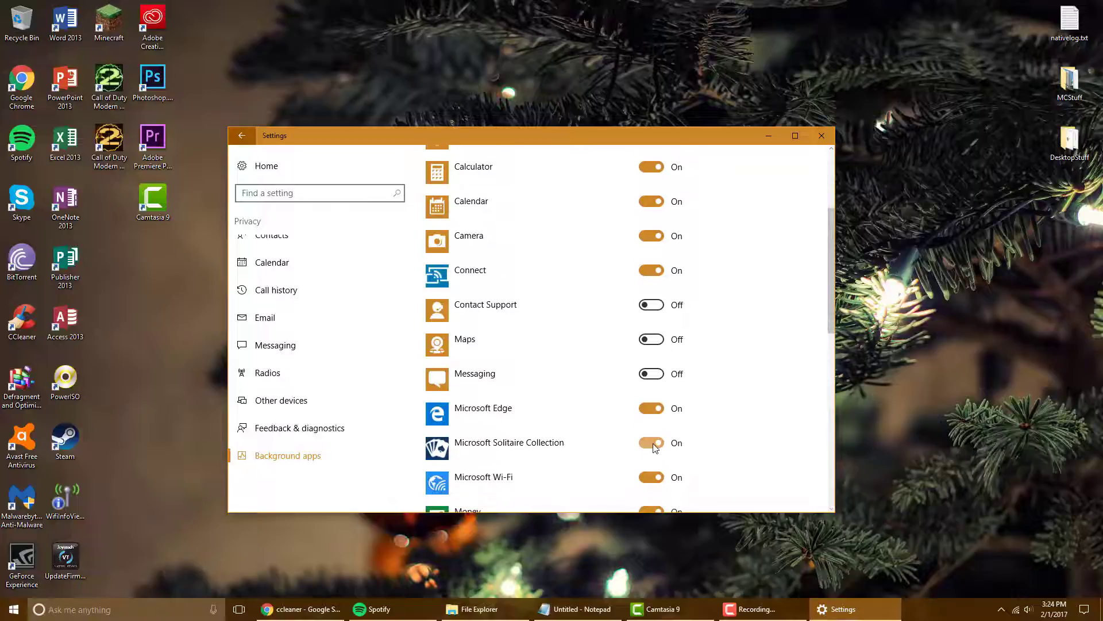
{"action": "scroll", "coordinate": [666, 409], "scroll_direction": "down", "scroll_amount": 4}
{"action": "left_click", "coordinate": [659, 401]}
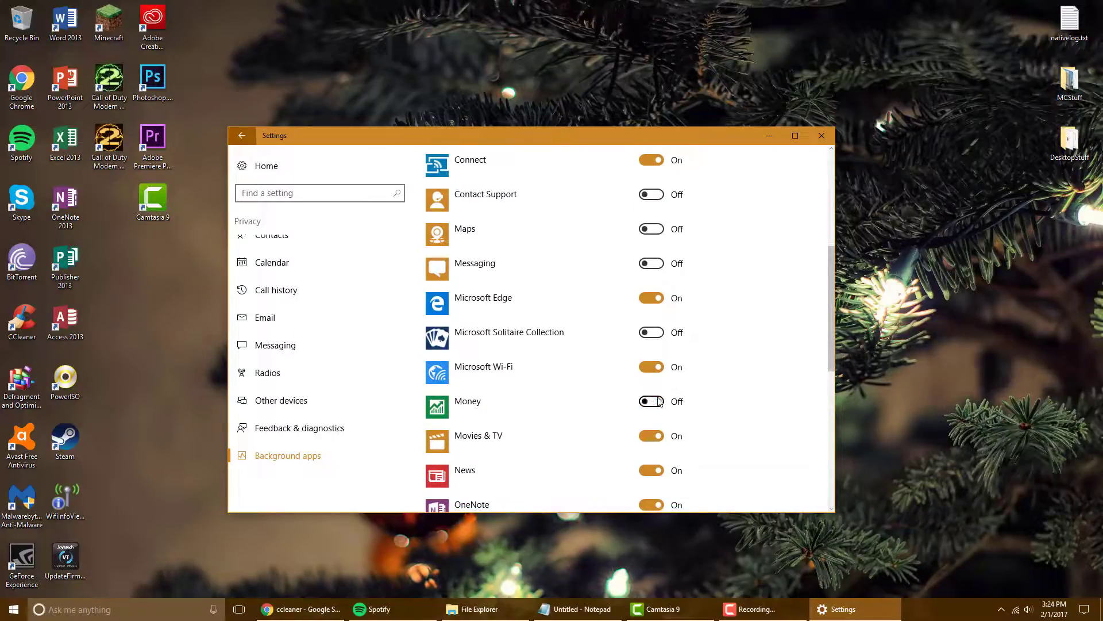
Step: Switch Weather's background permission off and back on, and close the settings window
{"action": "scroll", "coordinate": [659, 401], "scroll_direction": "down", "scroll_amount": 14}
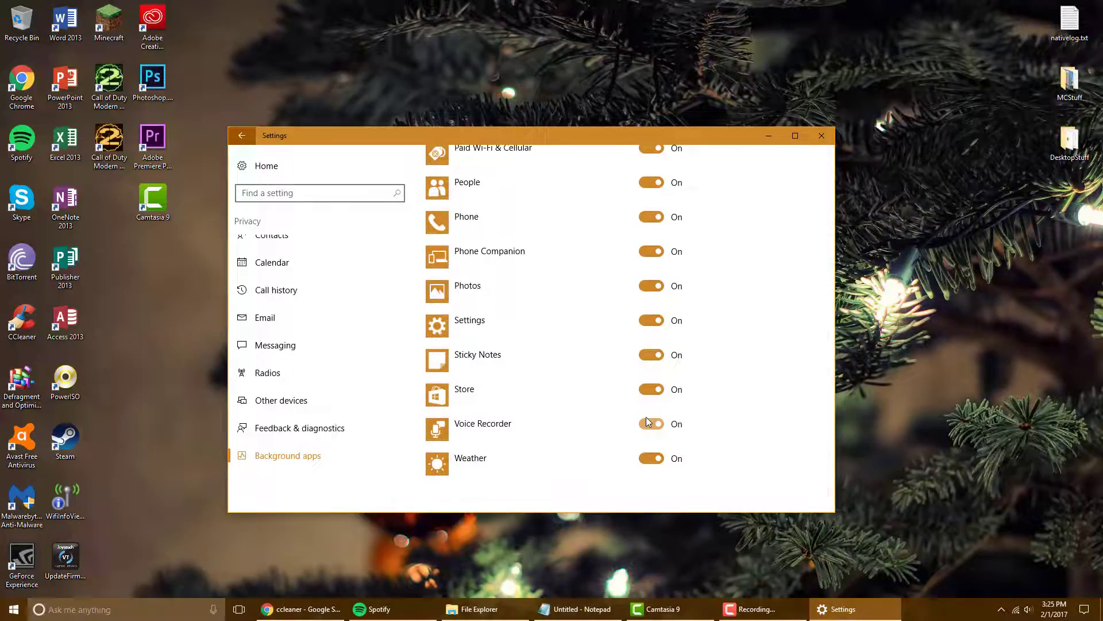
{"action": "left_click", "coordinate": [659, 462]}
{"action": "left_click", "coordinate": [658, 459]}
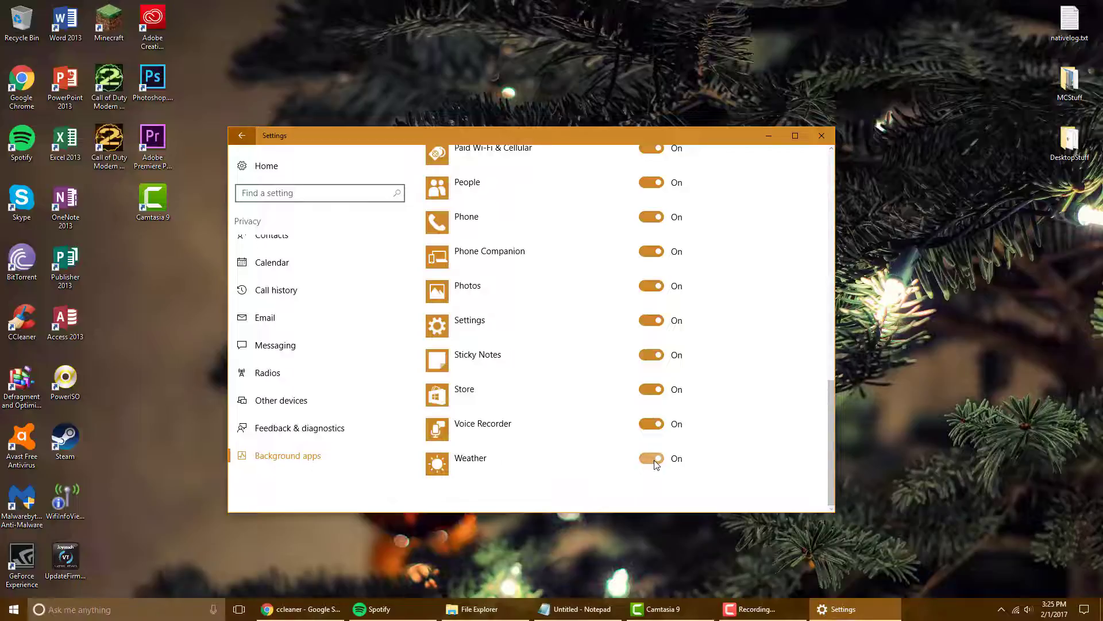
{"action": "key", "text": "alt+F4"}
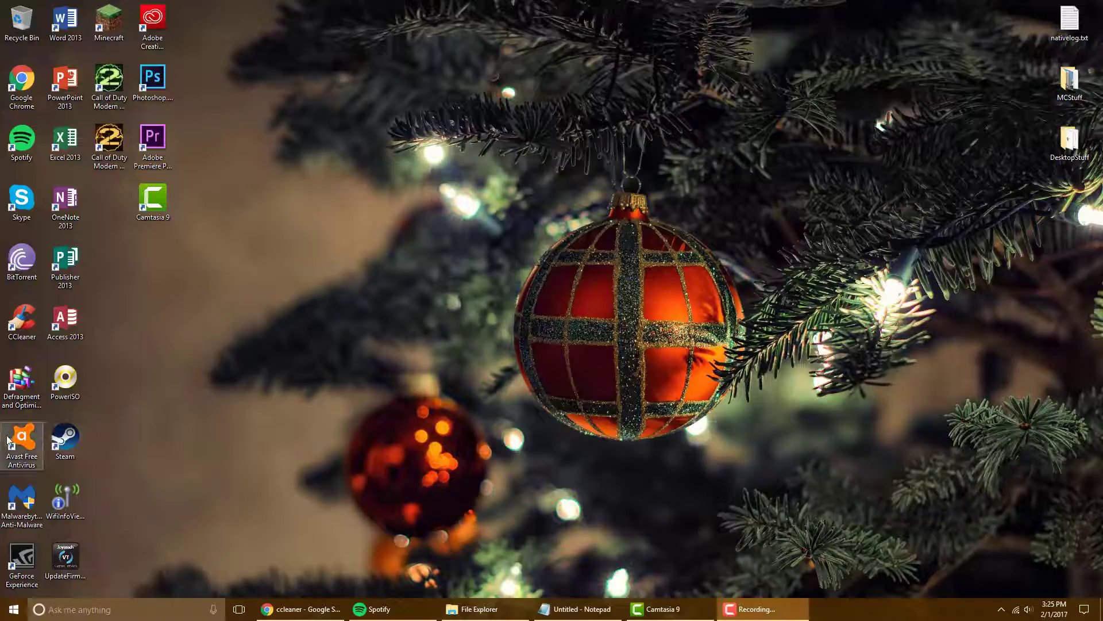
Step: Move the Avast Free Antivirus and Malwarebytes Anti-Malware shortcuts side by side to the middle of the desktop
{"action": "left_click_drag", "start_coordinate": [8, 439], "coordinate": [444, 269]}
{"action": "left_click_drag", "start_coordinate": [22, 498], "coordinate": [505, 270]}
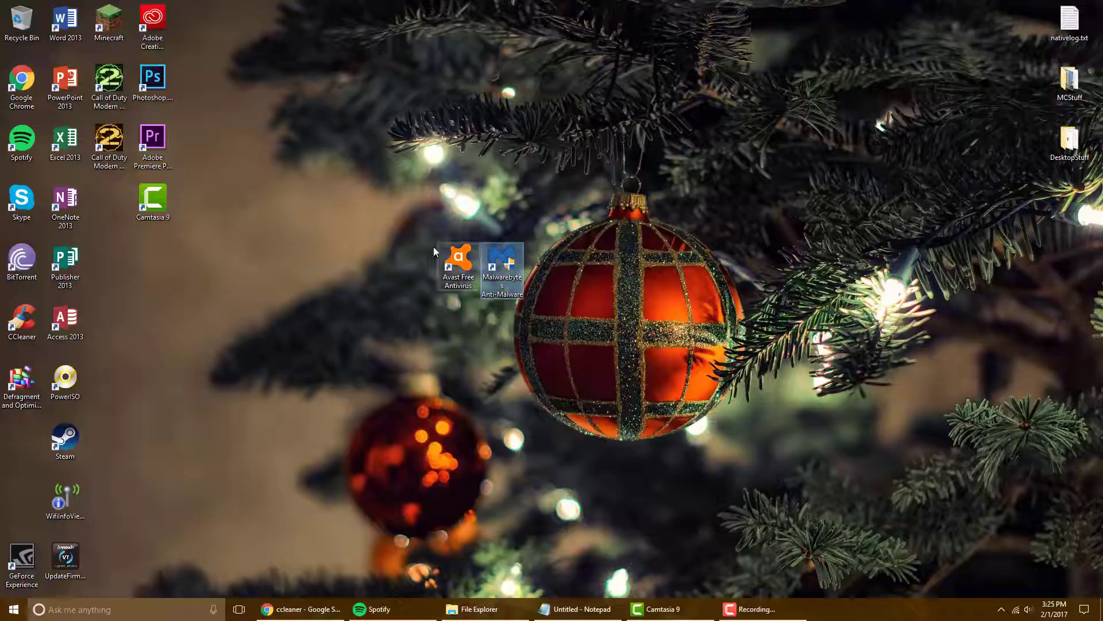
{"action": "left_click_drag", "start_coordinate": [404, 222], "coordinate": [567, 313]}
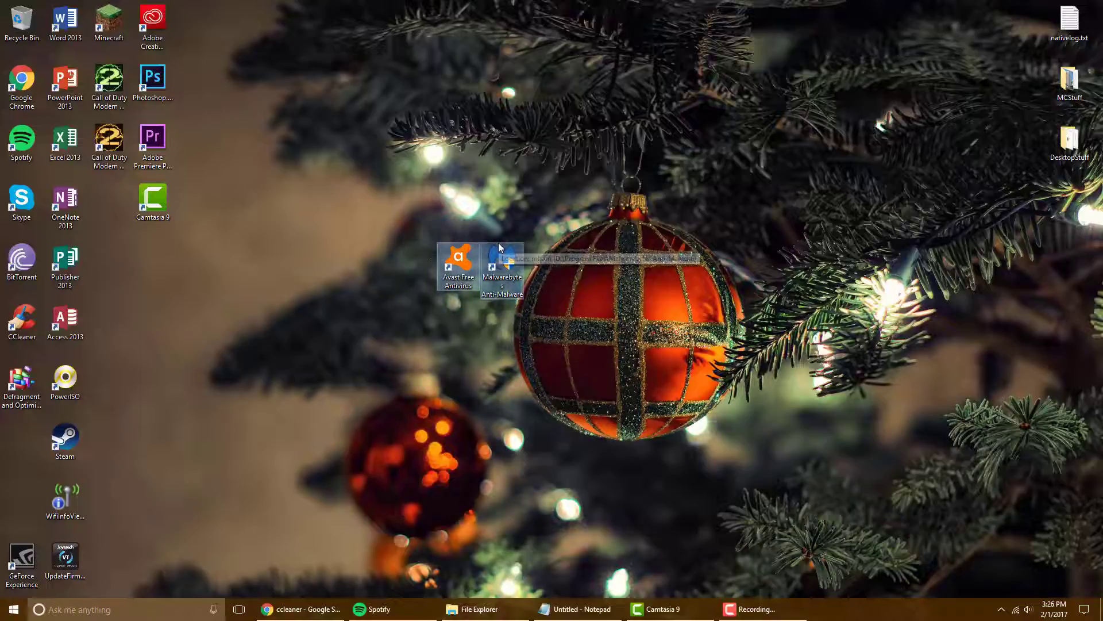
{"action": "left_click", "coordinate": [474, 199]}
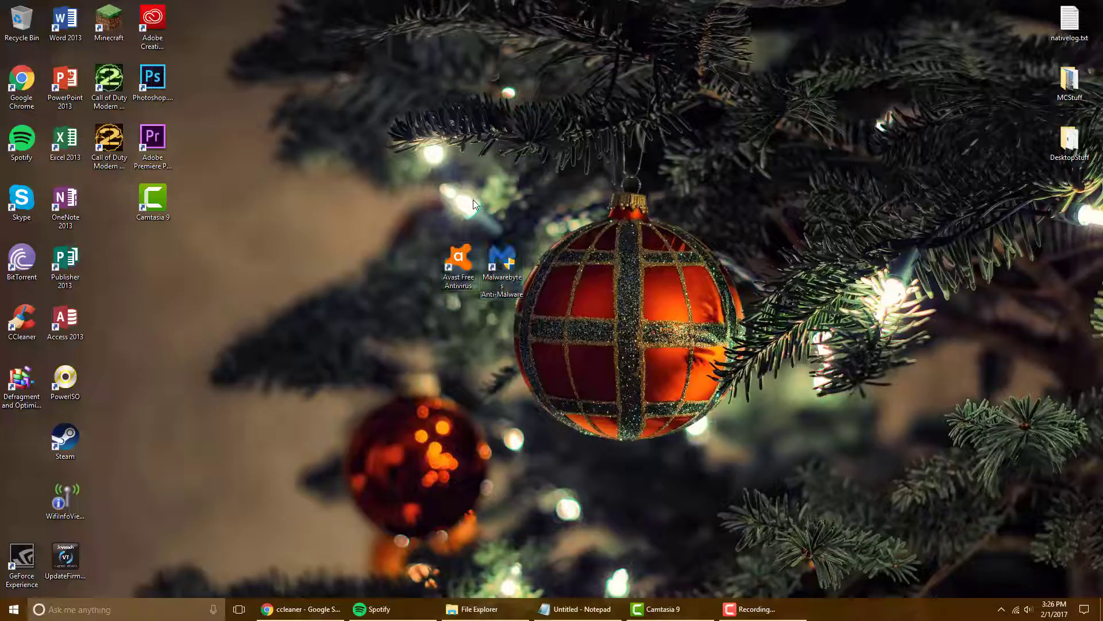
Step: Open Avast Free Antivirus, view its available scan types, and close it
{"action": "left_click", "coordinate": [449, 253]}
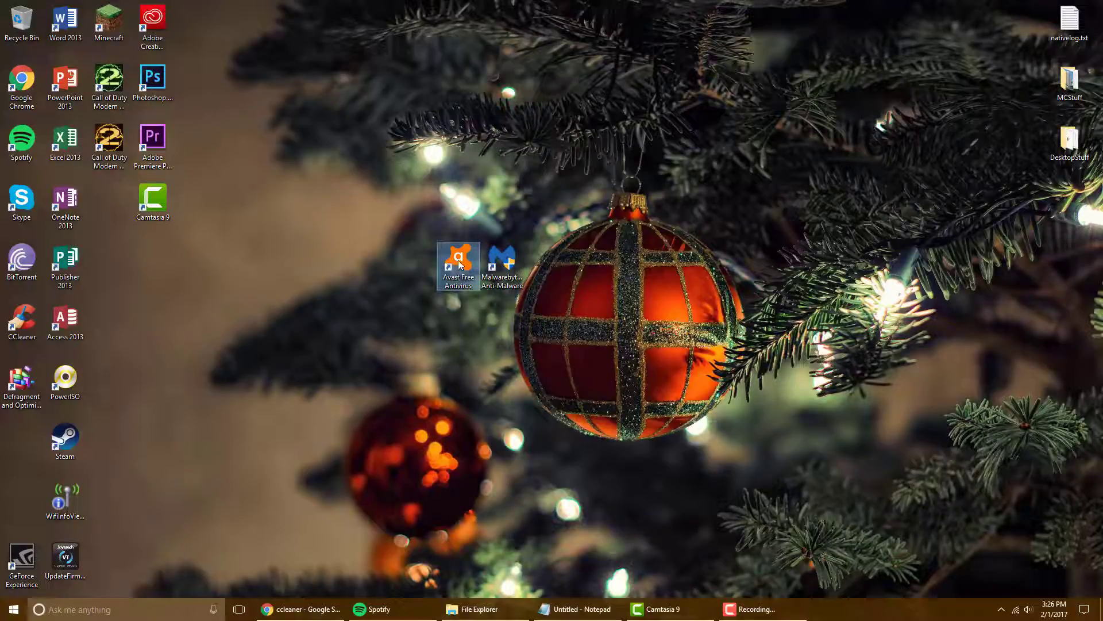
{"action": "double_click", "coordinate": [459, 264]}
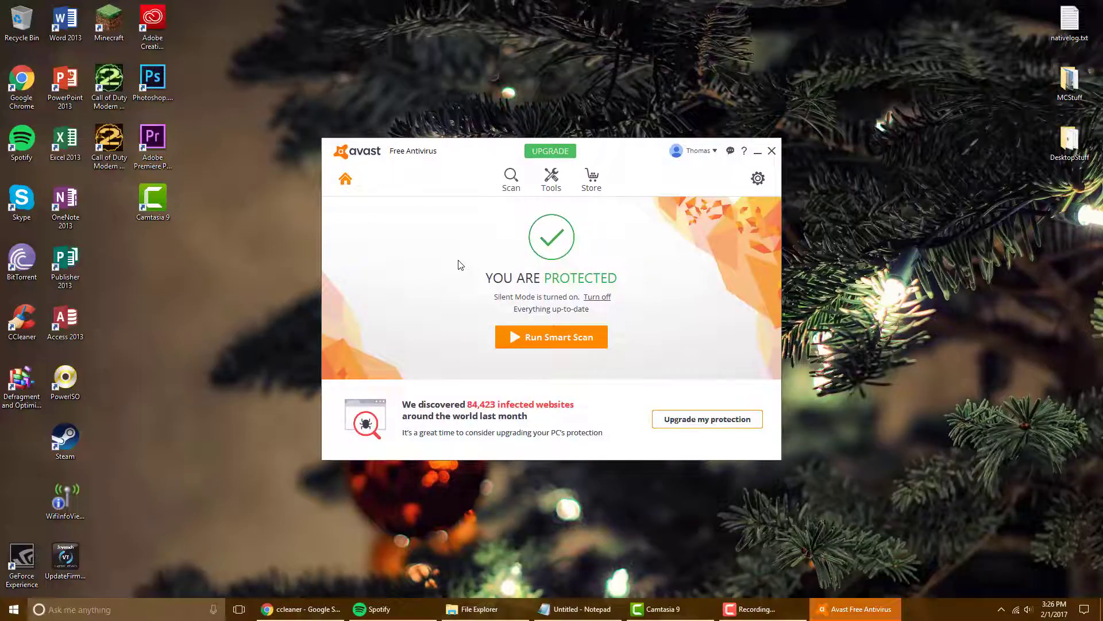
{"action": "mouse_move", "coordinate": [614, 152]}
{"action": "left_mouse_down"}
{"action": "mouse_move", "coordinate": [608, 383]}
{"action": "mouse_move", "coordinate": [628, 144]}
{"action": "left_mouse_up"}
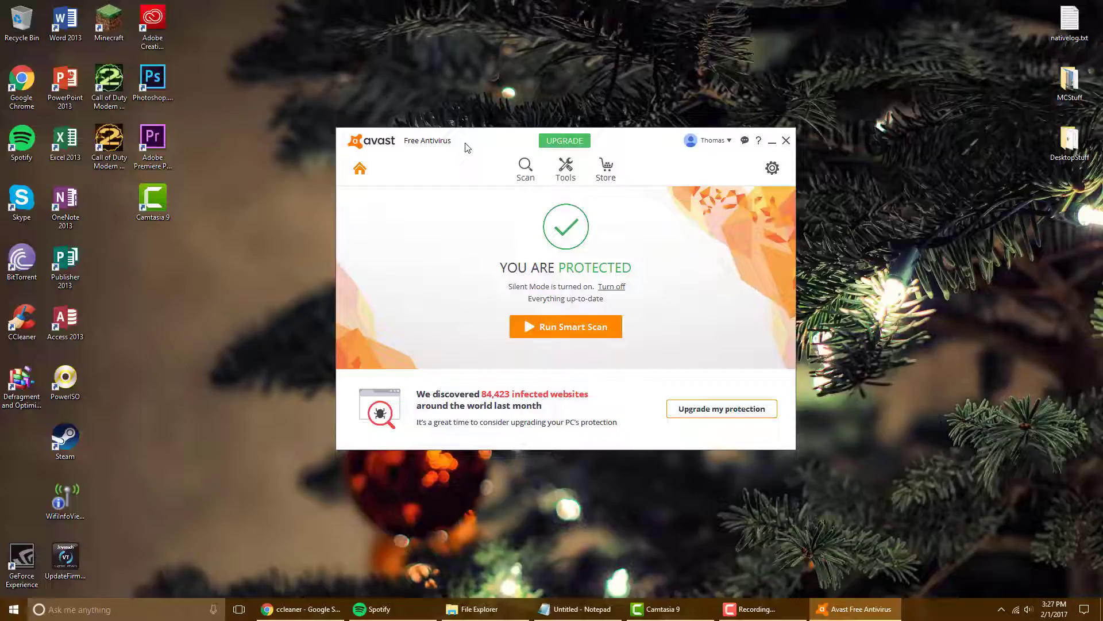
{"action": "mouse_move", "coordinate": [532, 171]}
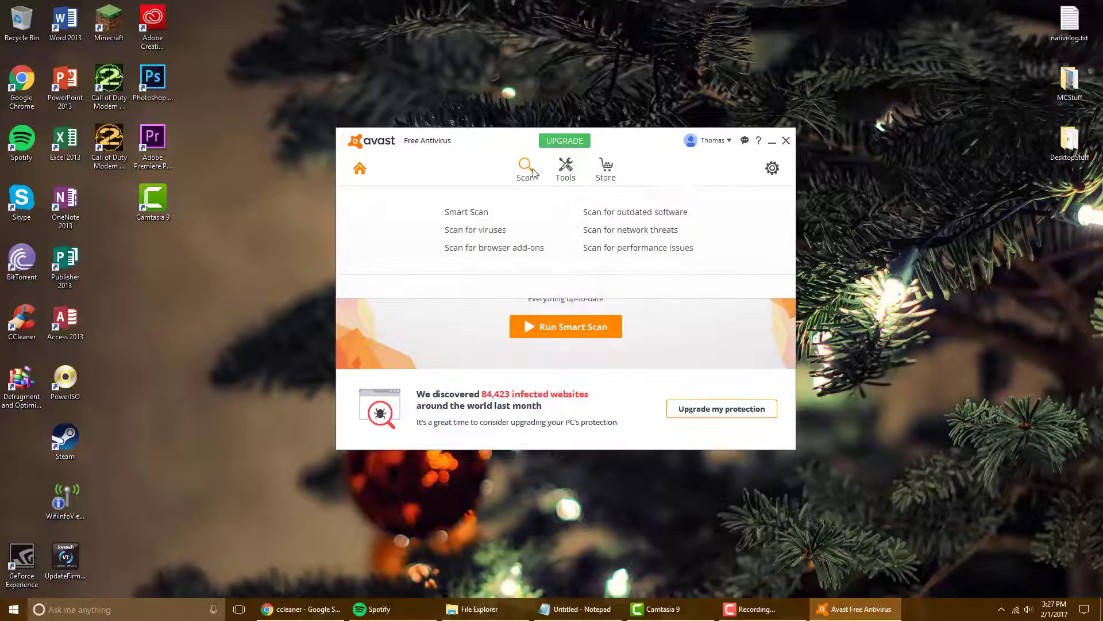
{"action": "left_click", "coordinate": [787, 140]}
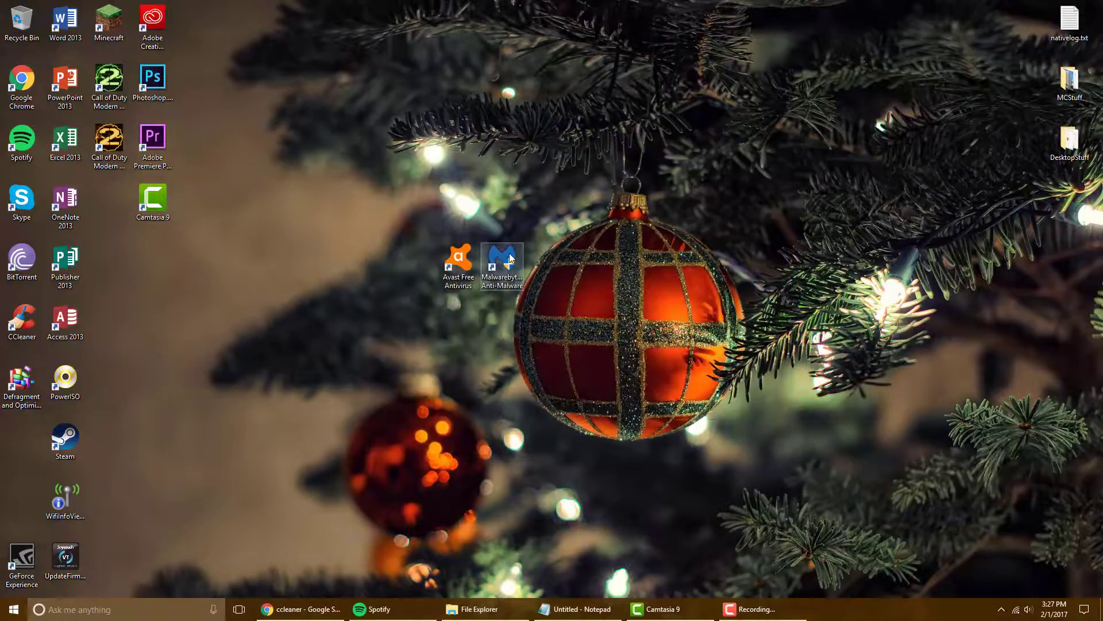
Step: Open Malwarebytes Anti-Malware, check its dashboard, and close it
{"action": "double_click", "coordinate": [510, 258]}
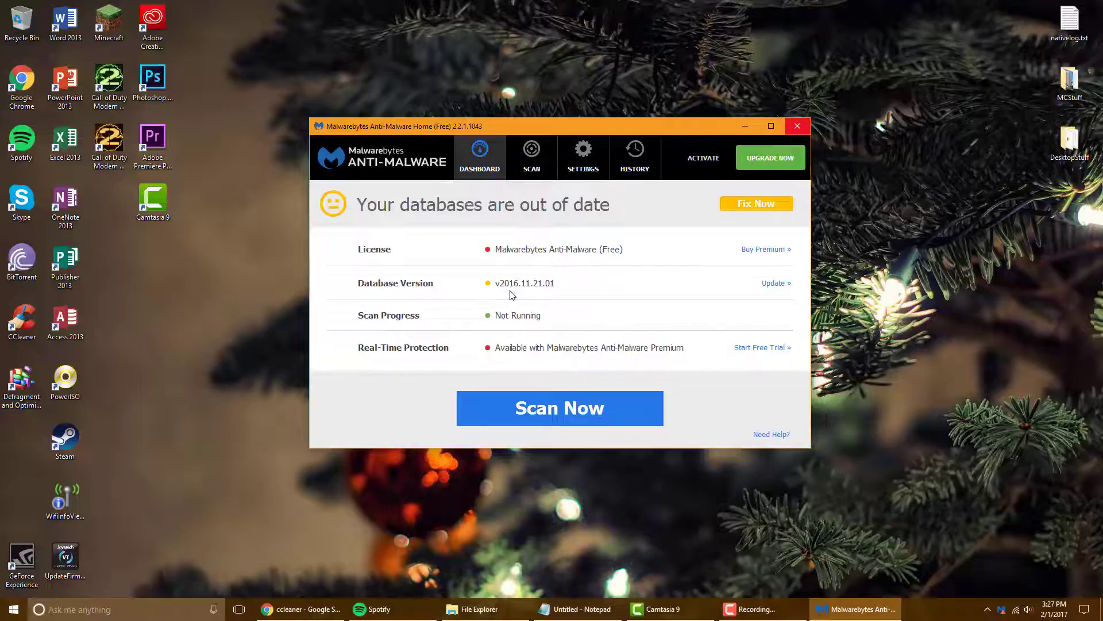
{"action": "left_click", "coordinate": [797, 126]}
Step: Return the Avast and Malwarebytes shortcuts to their gaps in the first column of desktop icons
{"action": "left_click_drag", "start_coordinate": [422, 217], "coordinate": [557, 313]}
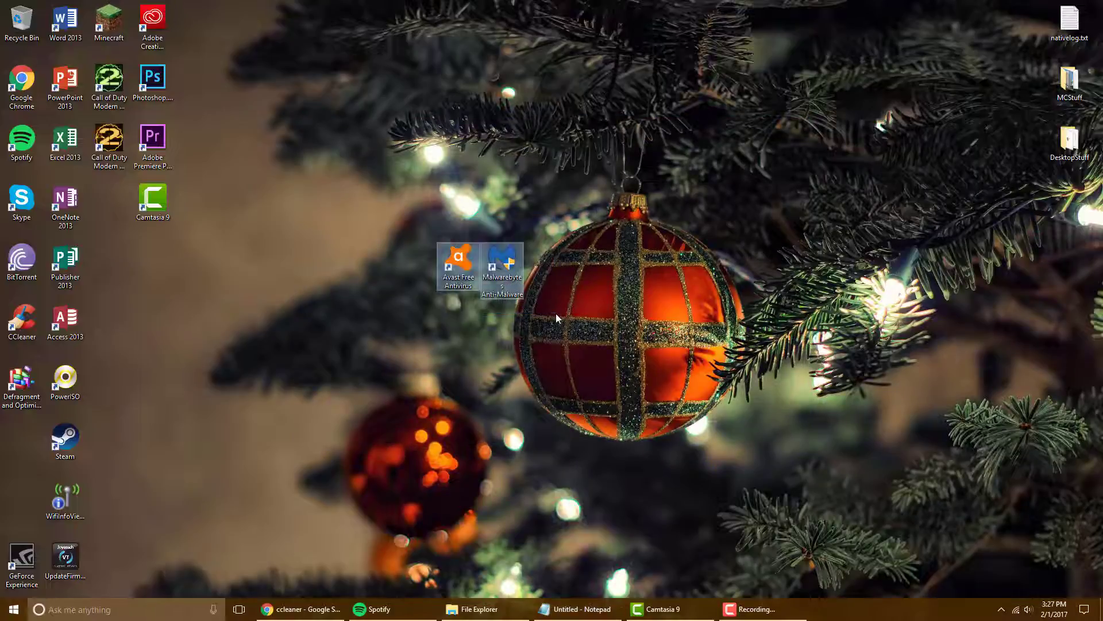
{"action": "left_click", "coordinate": [442, 295]}
{"action": "left_click_drag", "start_coordinate": [458, 261], "coordinate": [23, 437]}
{"action": "left_click", "coordinate": [497, 312]}
{"action": "left_click_drag", "start_coordinate": [498, 270], "coordinate": [23, 505]}
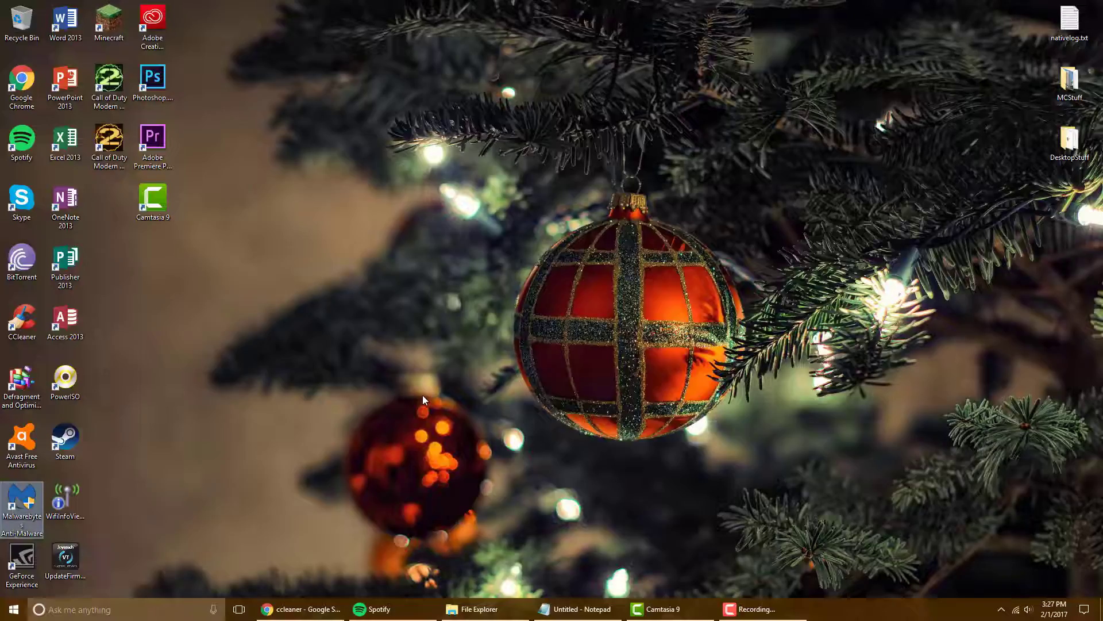